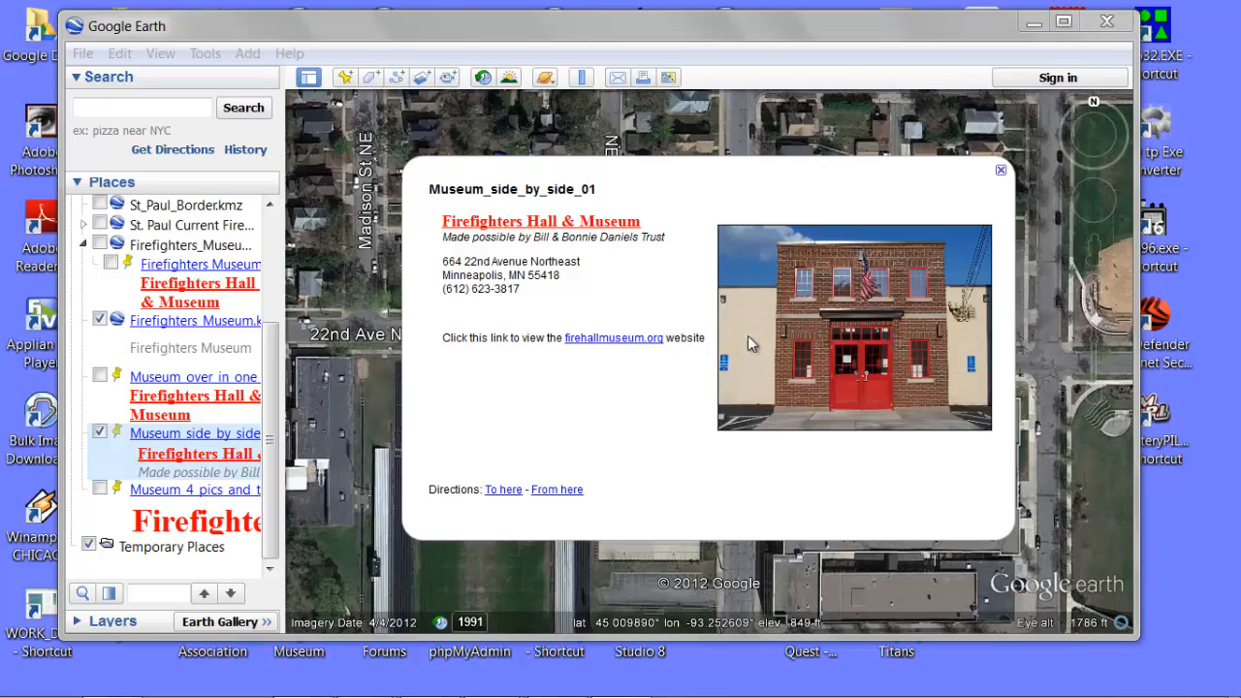
Step: Close the side-by-side museum balloon and look through the full contents of the Museum_4_pics_and_title placemark balloon
{"action": "left_click", "coordinate": [1001, 172]}
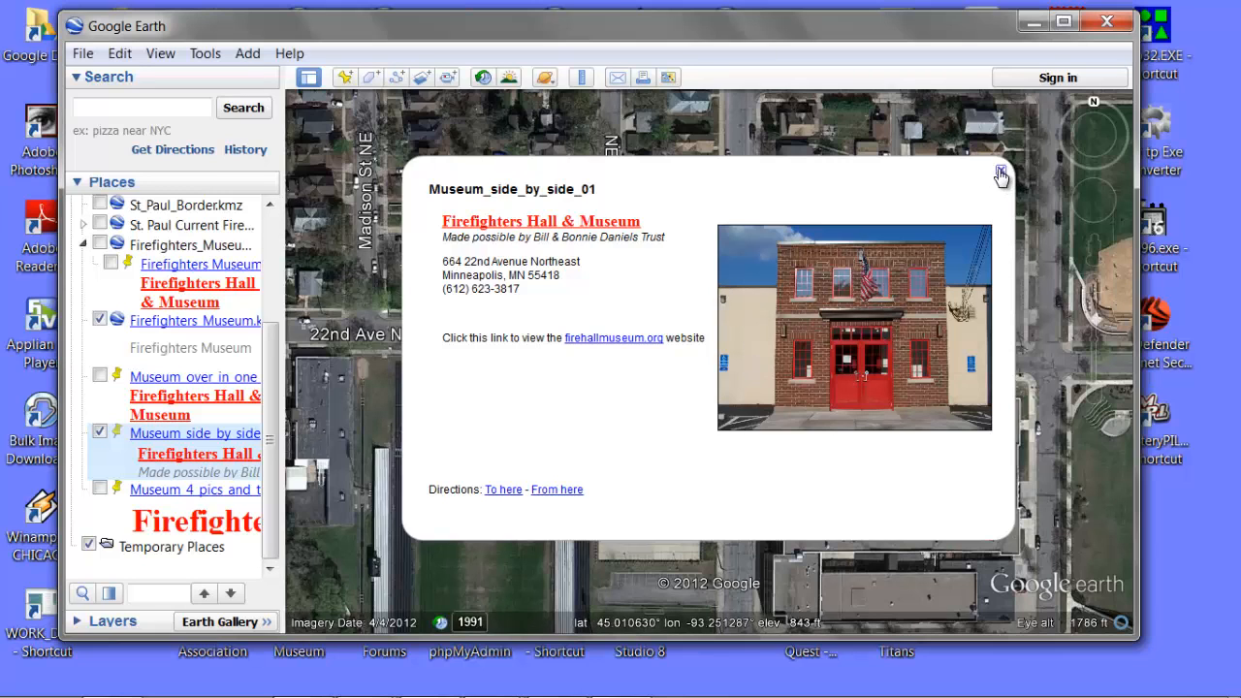
{"action": "left_click", "coordinate": [184, 489]}
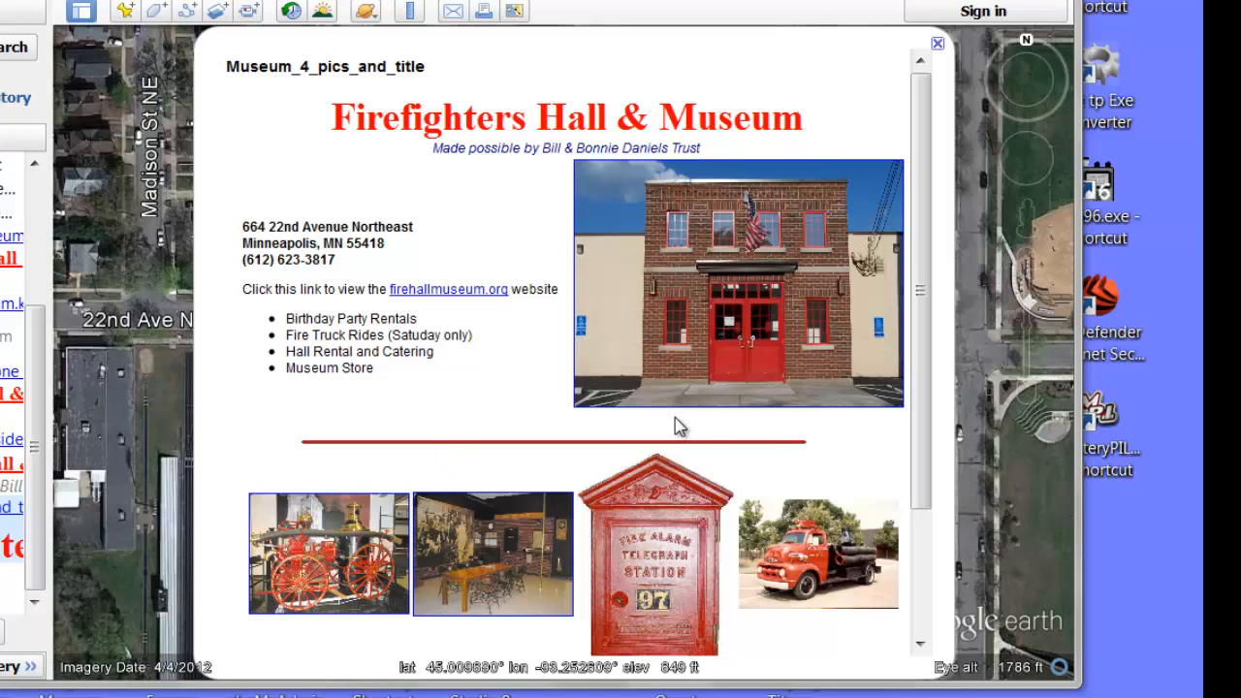
{"action": "left_click_drag", "start_coordinate": [922, 341], "coordinate": [907, 460]}
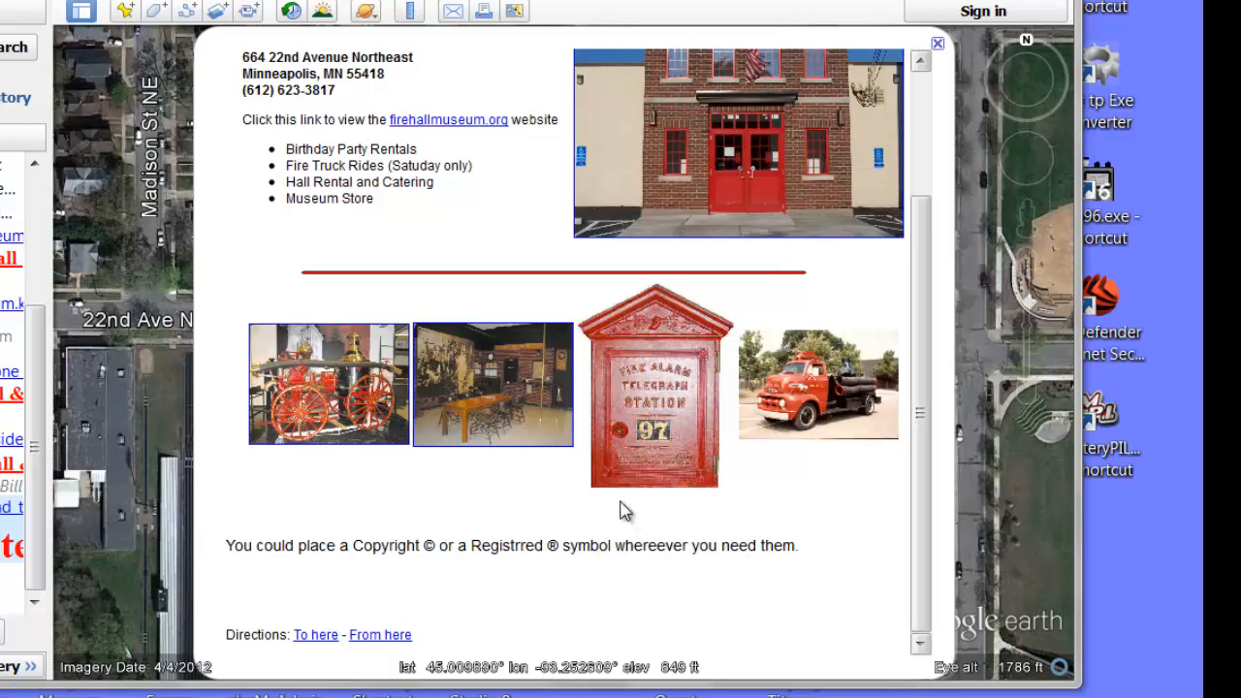
{"action": "left_click_drag", "start_coordinate": [917, 355], "coordinate": [917, 281]}
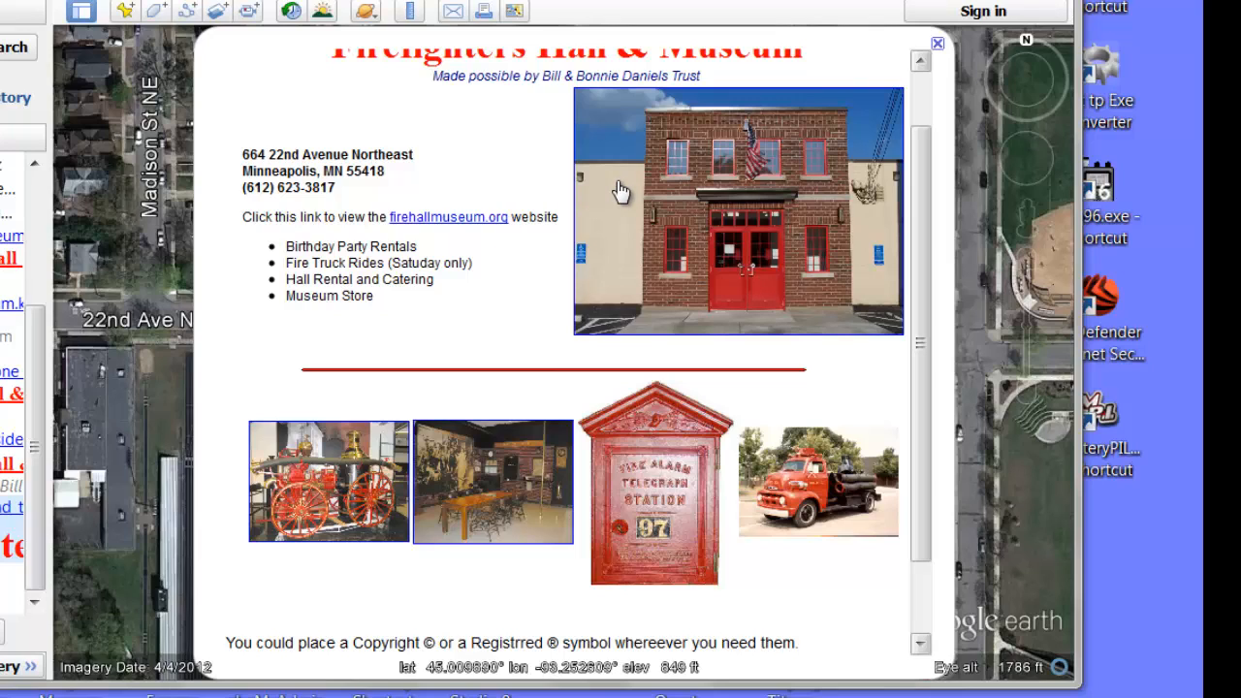
Step: View the full-size entrance, steamer and fire station photos linked from the Museum_4_pics_and_title balloon, closing each browser window after viewing
{"action": "left_click", "coordinate": [649, 233]}
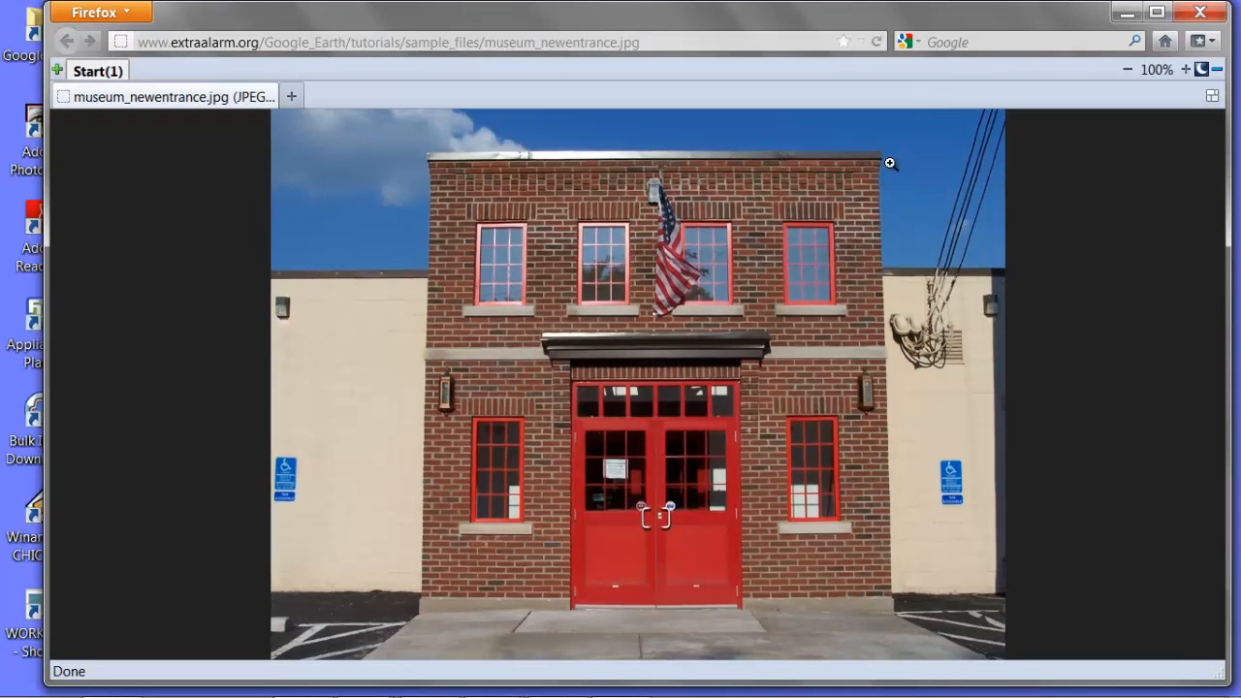
{"action": "left_click", "coordinate": [1198, 12]}
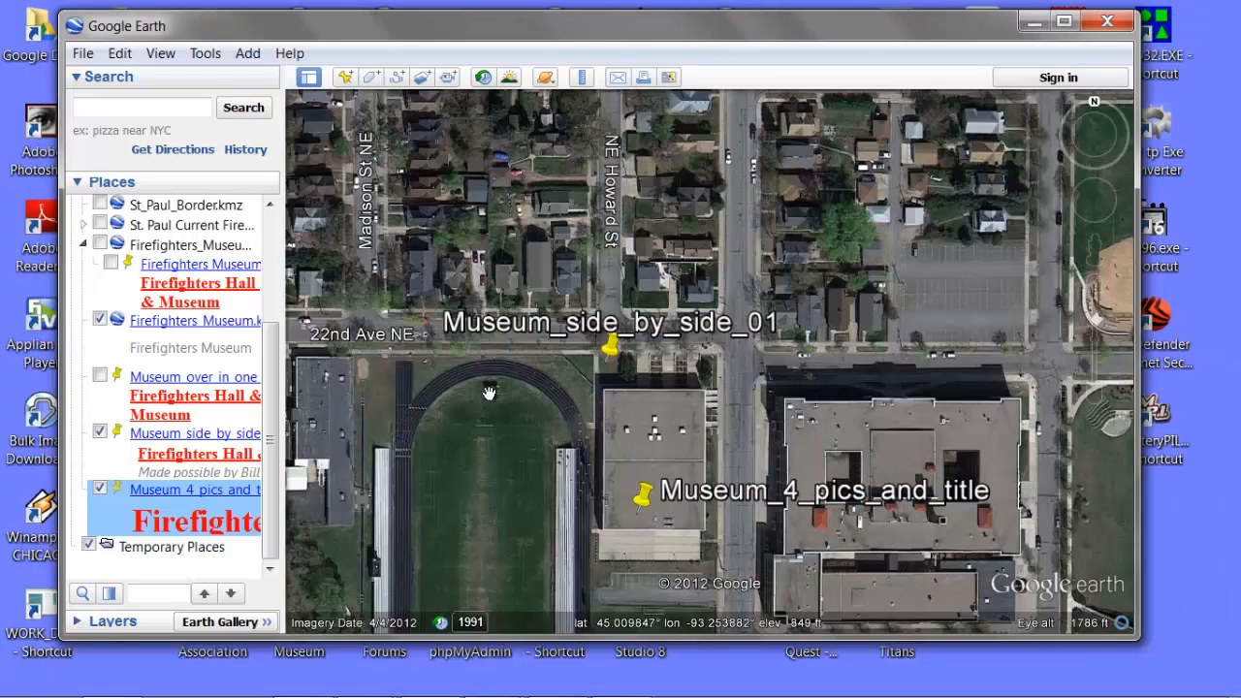
{"action": "left_click", "coordinate": [640, 506]}
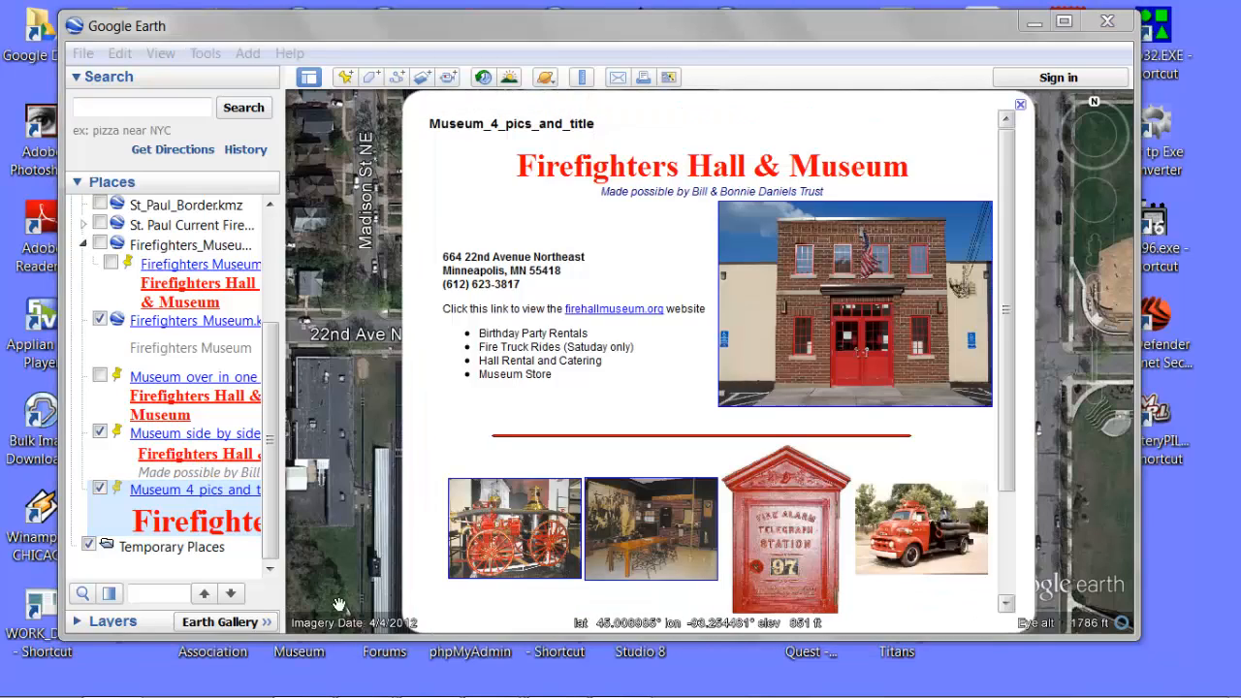
{"action": "left_click", "coordinate": [485, 541]}
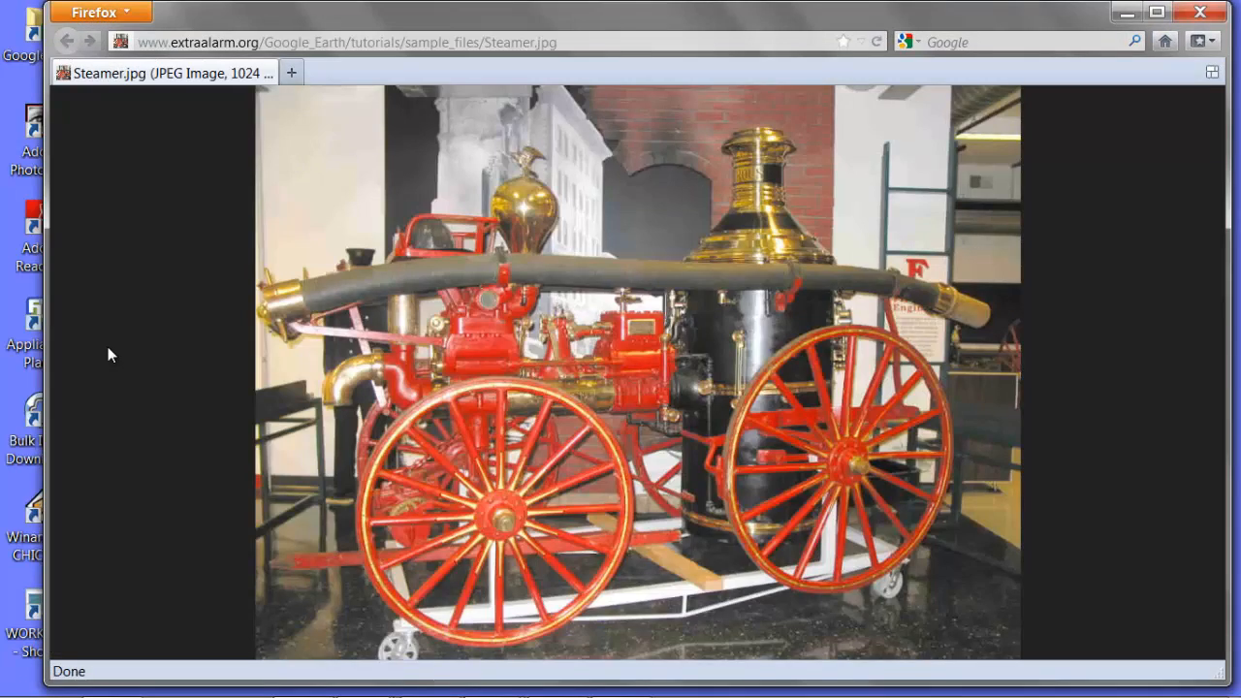
{"action": "left_click", "coordinate": [1199, 11]}
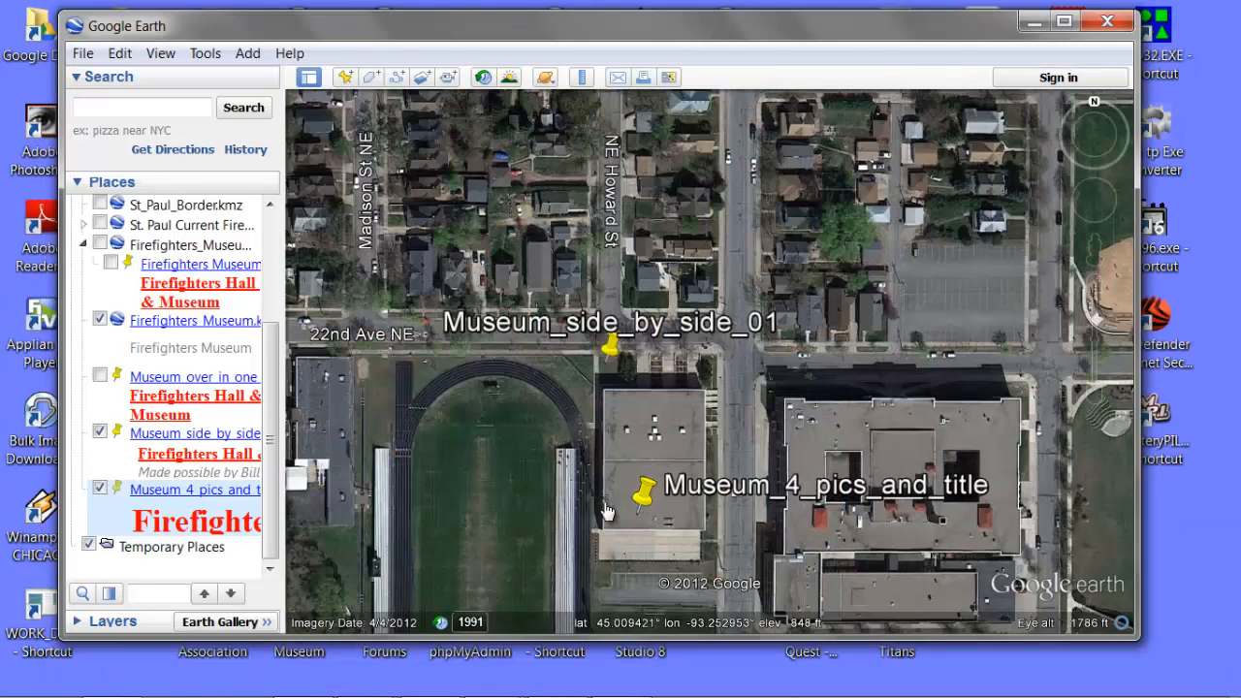
{"action": "left_click", "coordinate": [641, 499]}
{"action": "left_click", "coordinate": [651, 525]}
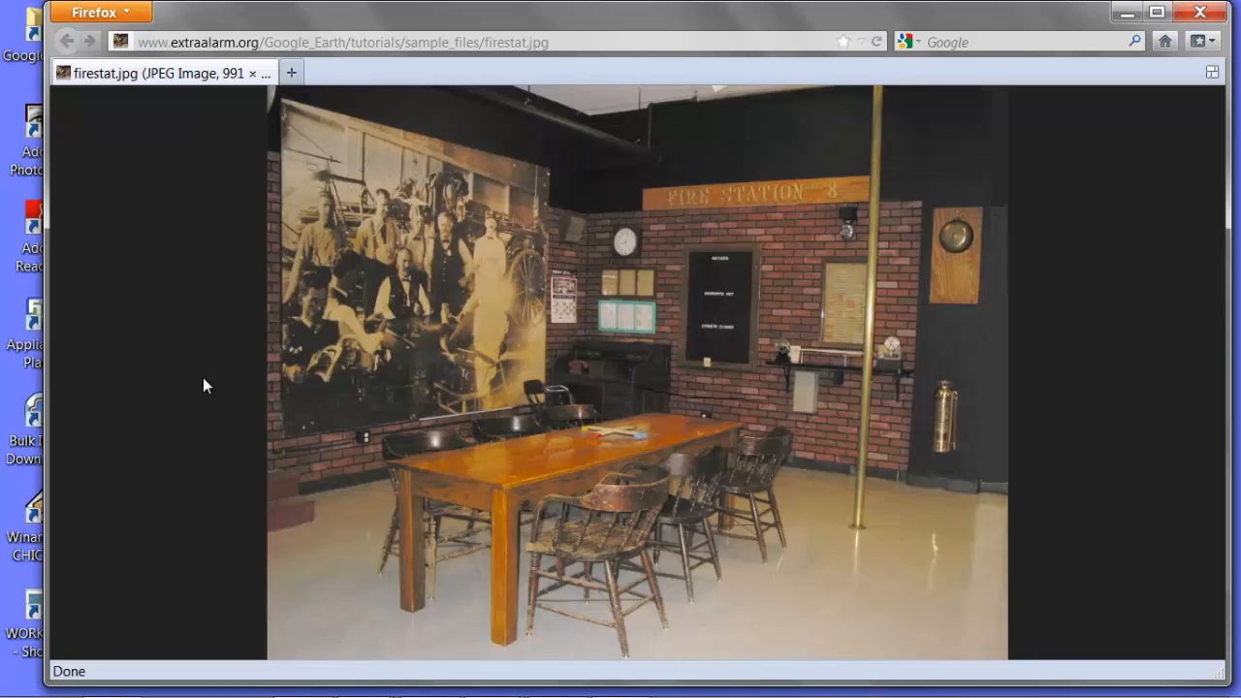
{"action": "left_click", "coordinate": [1198, 13]}
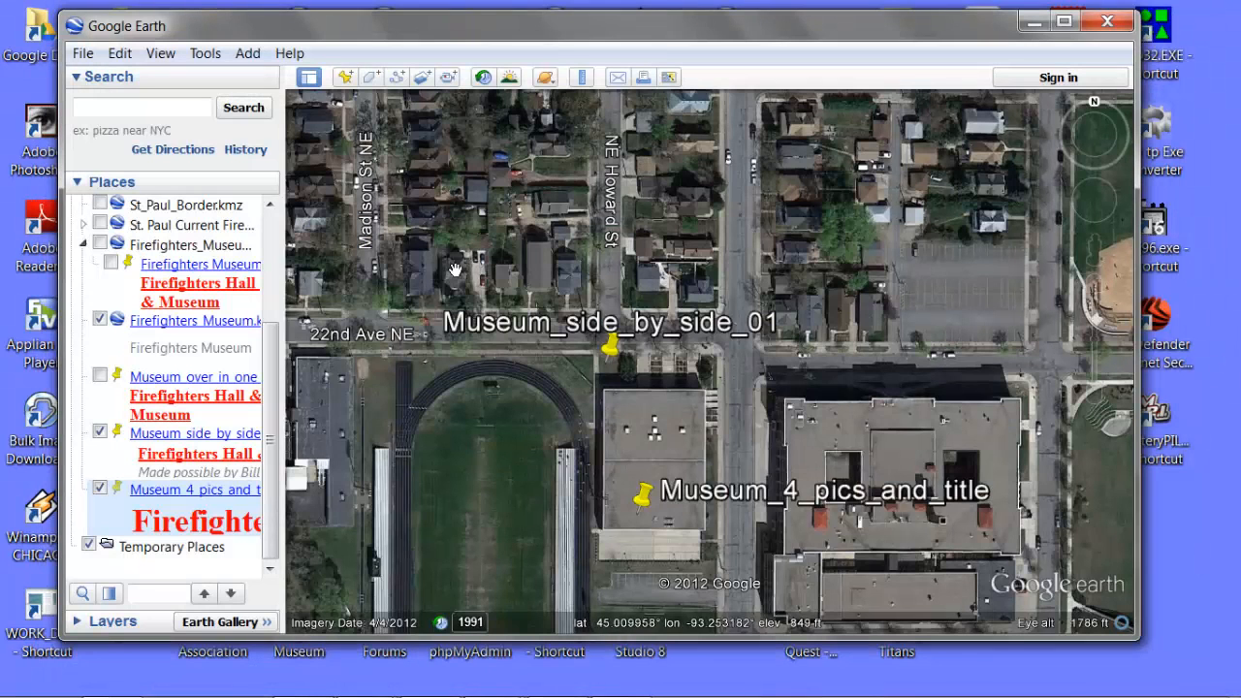
{"action": "left_click", "coordinate": [642, 494]}
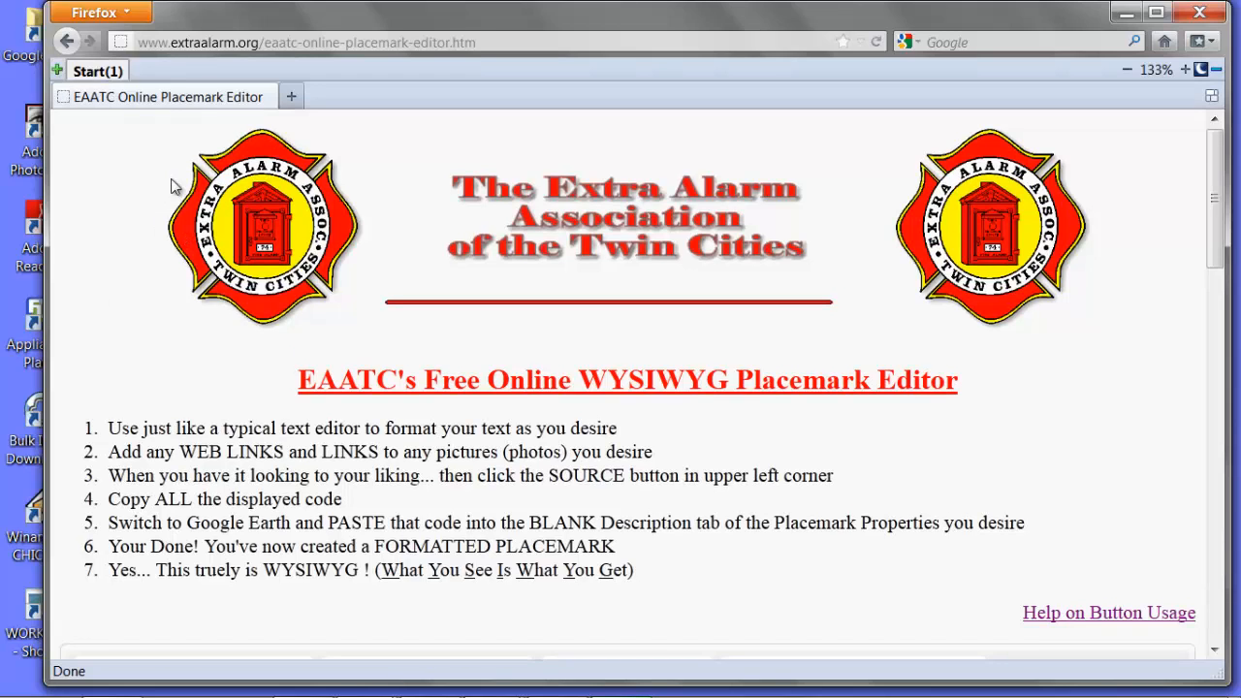
Step: Maximize the editing area of the EAATC Online Placemark Editor within its web page
{"action": "left_click_drag", "start_coordinate": [475, 44], "coordinate": [135, 75]}
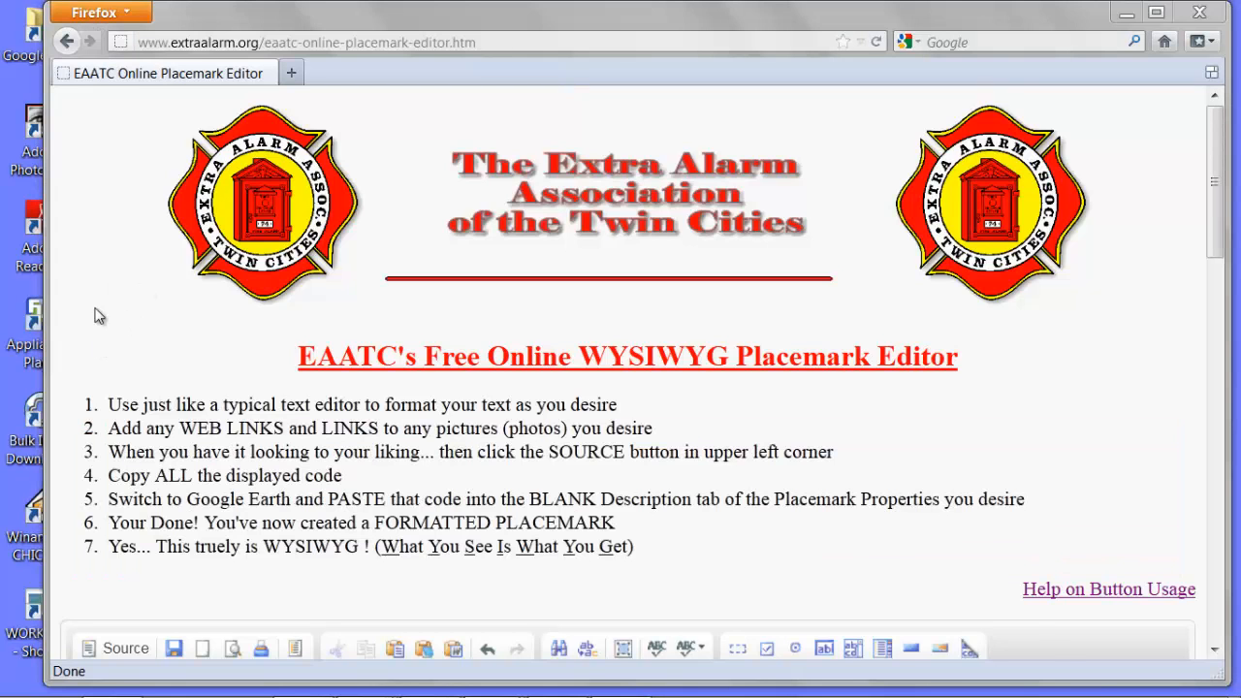
{"action": "left_click", "coordinate": [1050, 409]}
{"action": "scroll", "coordinate": [1051, 409], "scroll_direction": "down", "scroll_amount": 1}
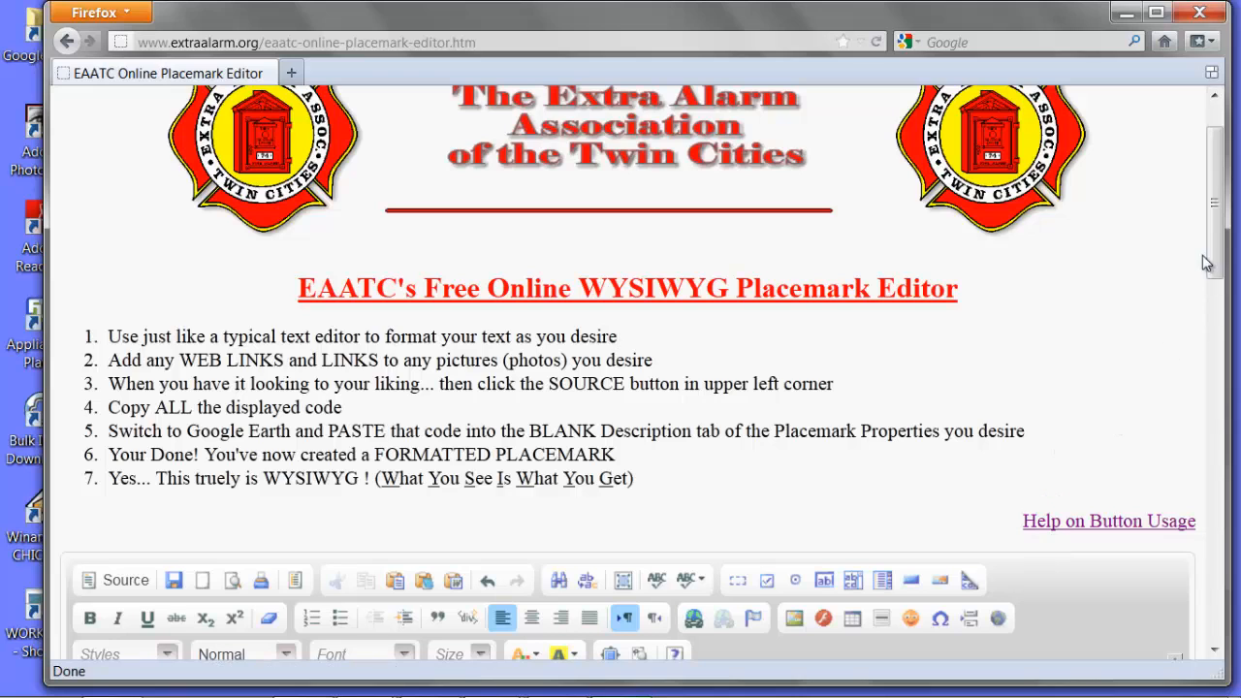
{"action": "left_click_drag", "start_coordinate": [1218, 249], "coordinate": [1219, 349]}
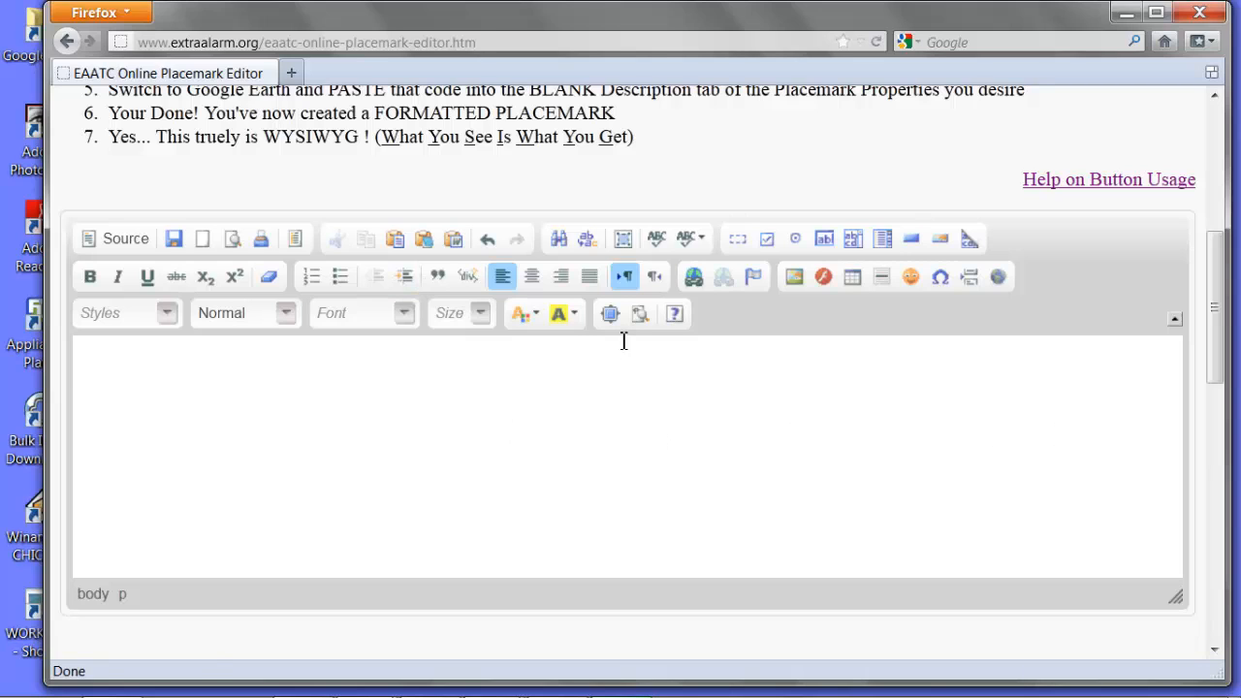
{"action": "left_click", "coordinate": [609, 313]}
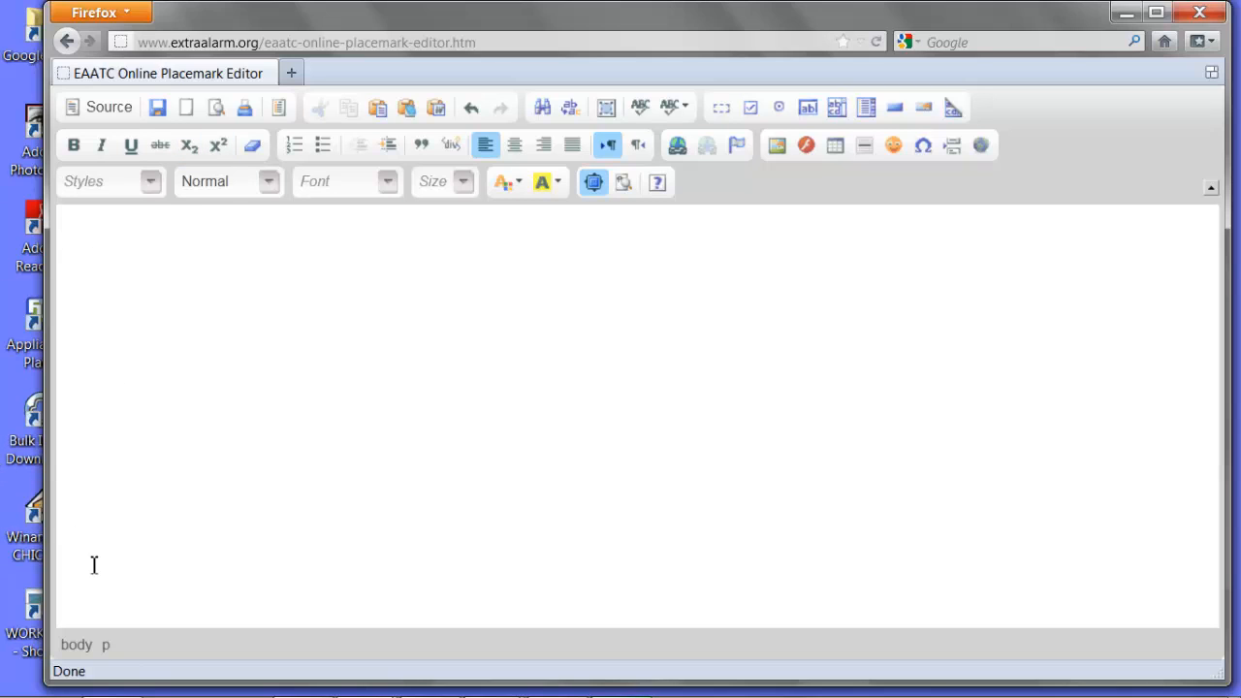
Step: Switch to Google Earth and open the properties of the Museum_side_by_side_01 placemark
{"action": "mouse_move", "coordinate": [369, 693]}
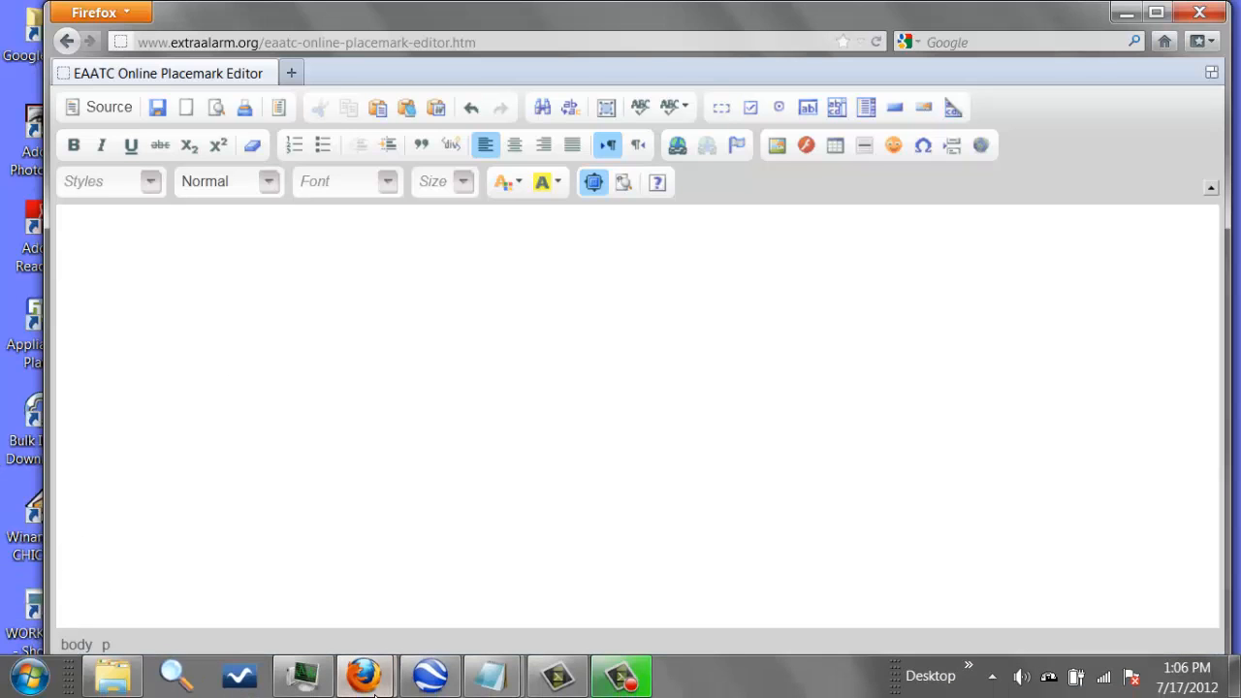
{"action": "left_click", "coordinate": [429, 676]}
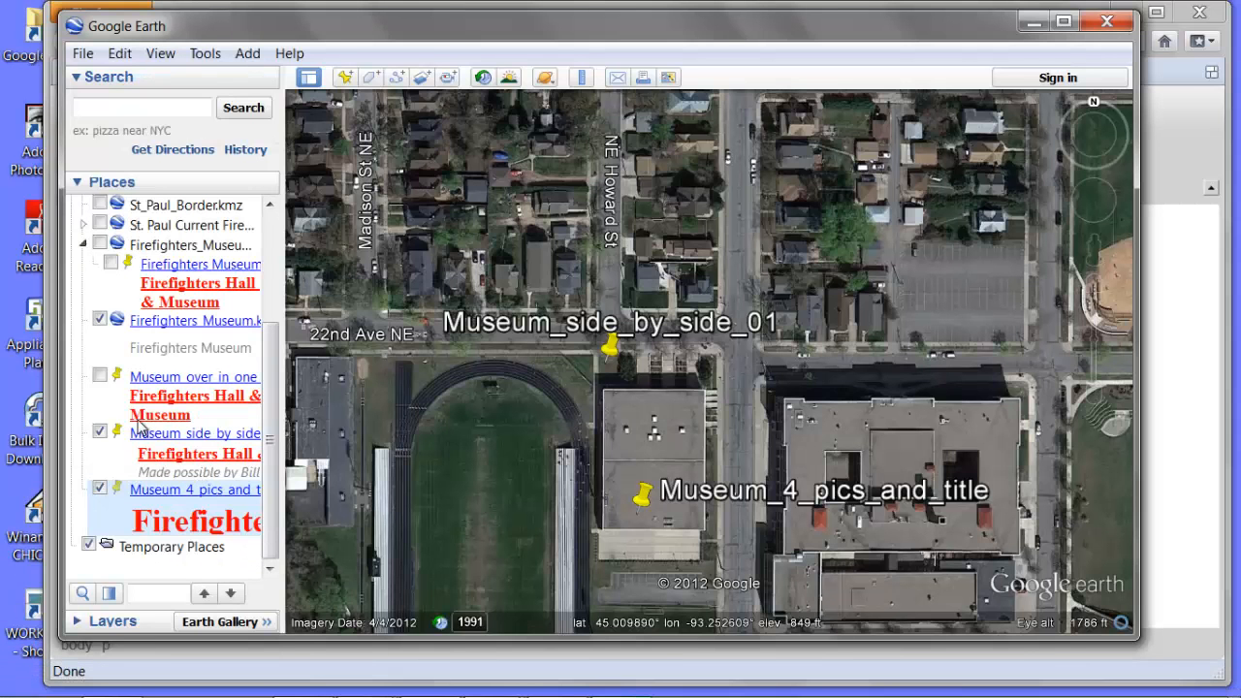
{"action": "left_click", "coordinate": [188, 439]}
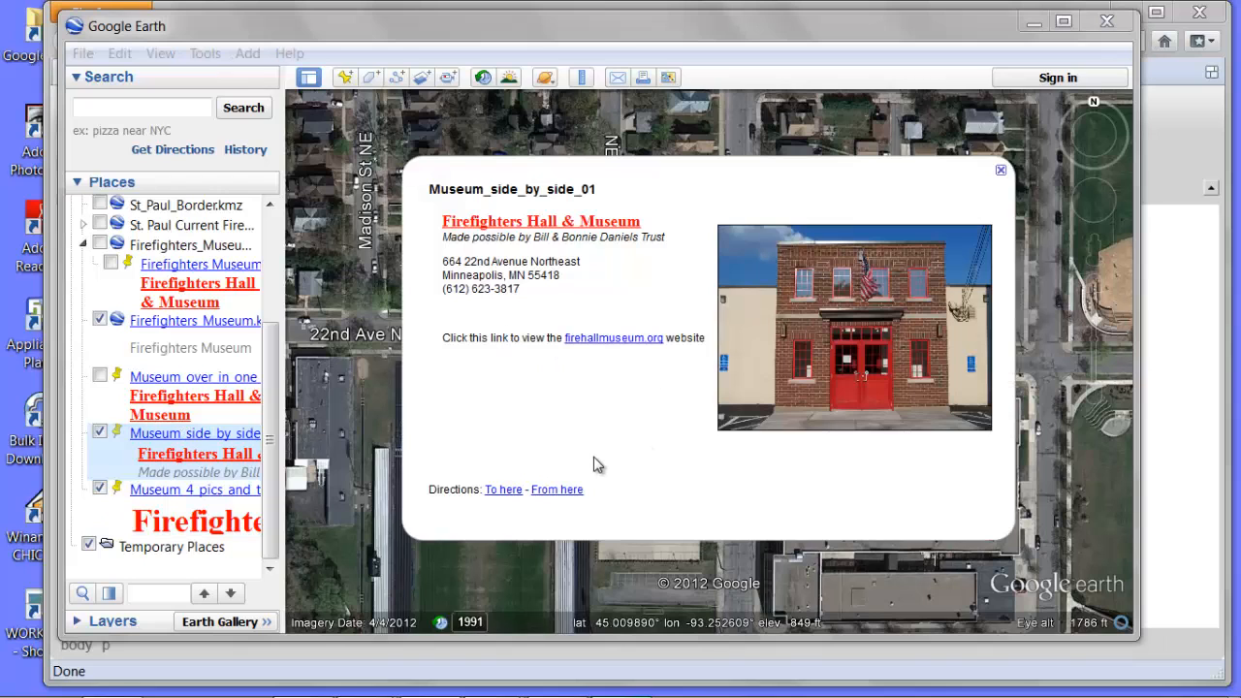
{"action": "right_click", "coordinate": [192, 437]}
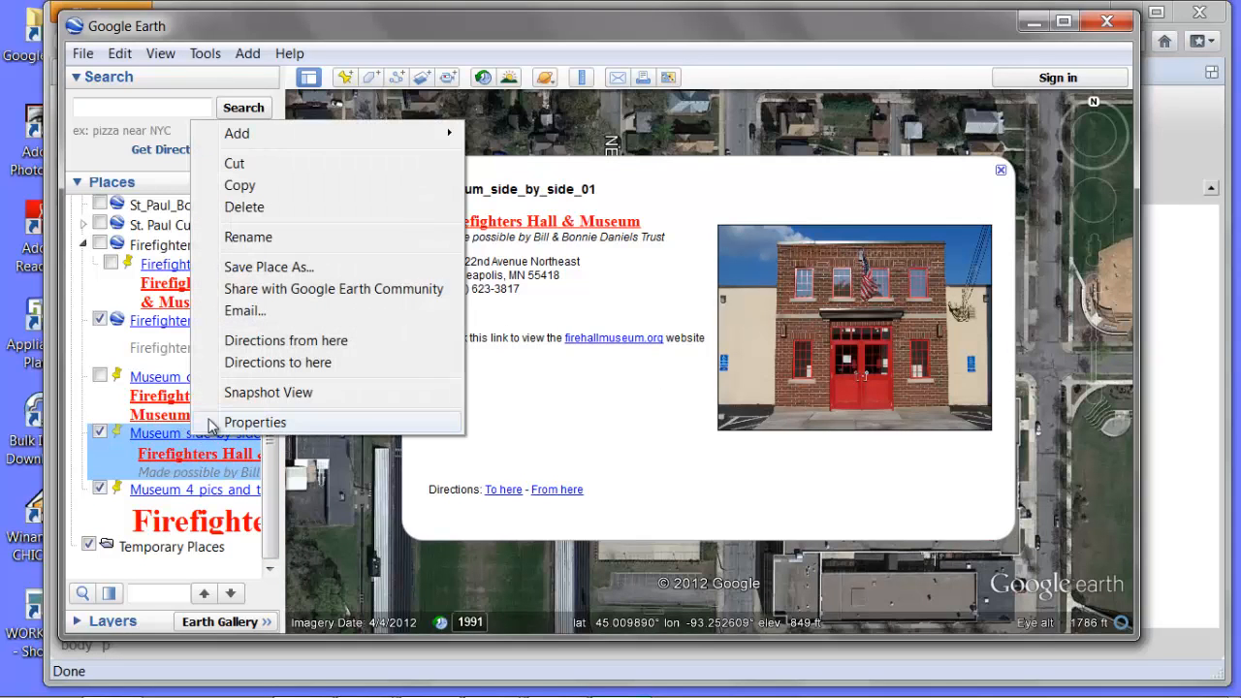
{"action": "left_click", "coordinate": [216, 423]}
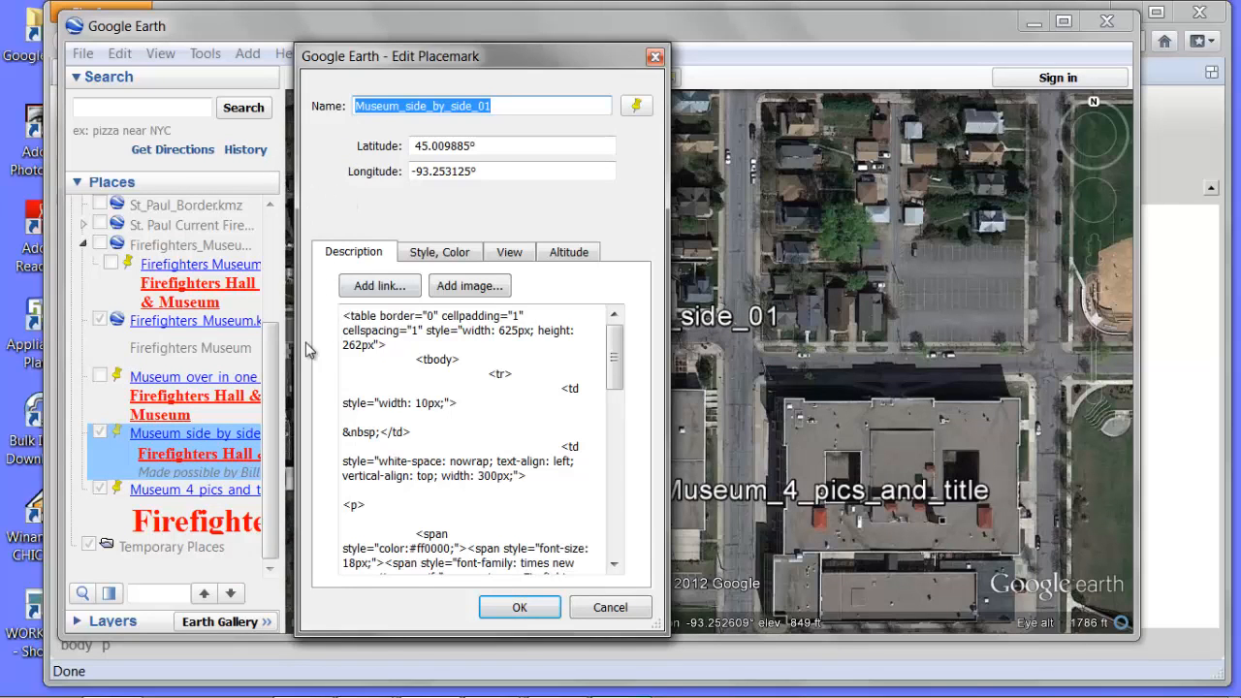
Step: Copy the placemark's entire description HTML and close its properties without making changes
{"action": "right_click", "coordinate": [475, 420]}
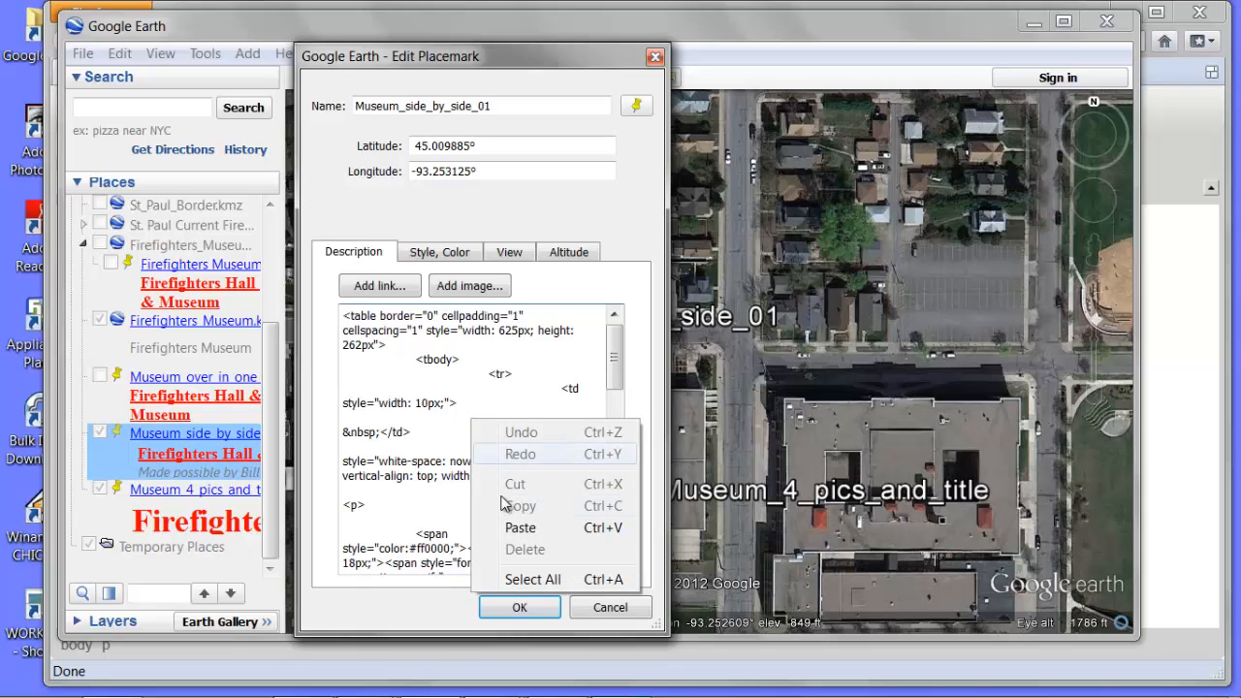
{"action": "left_click", "coordinate": [514, 579]}
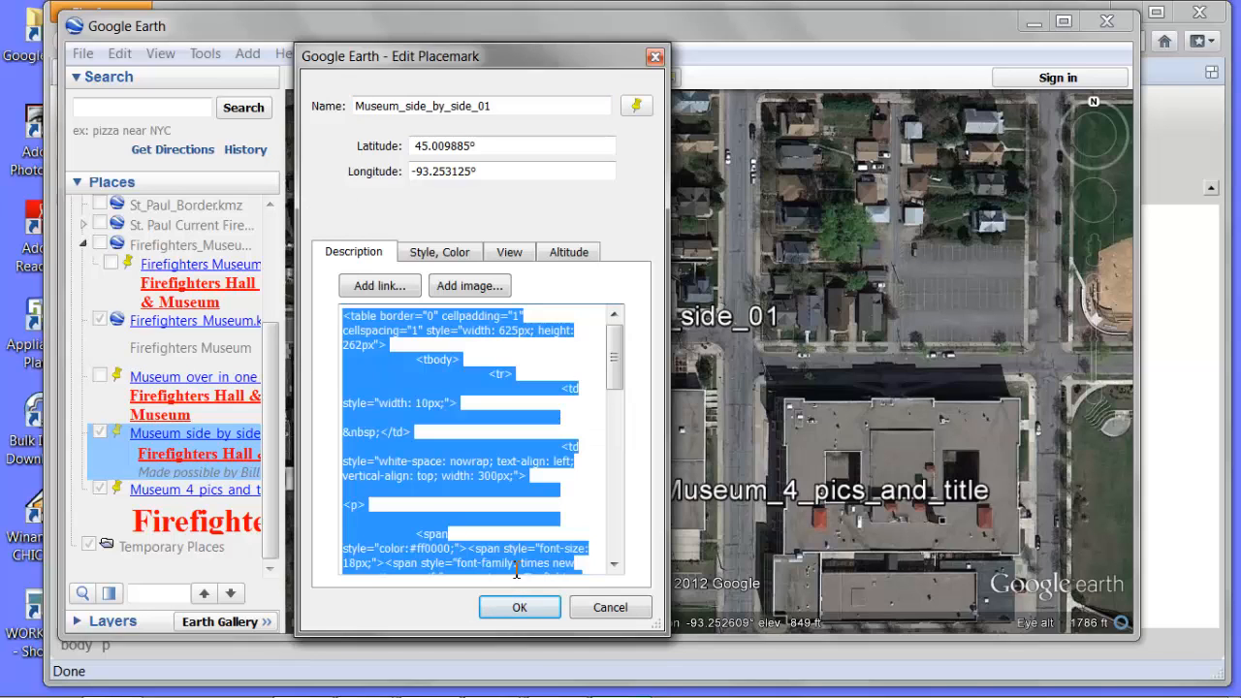
{"action": "right_click", "coordinate": [406, 394]}
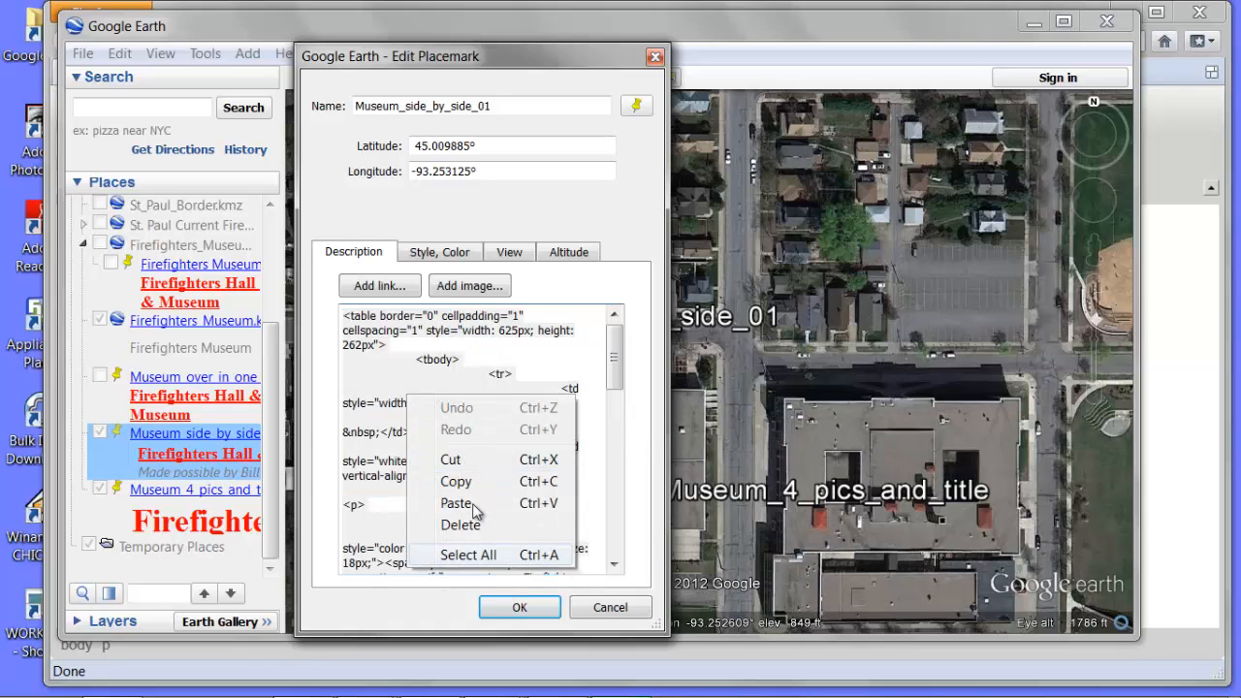
{"action": "left_click", "coordinate": [476, 482]}
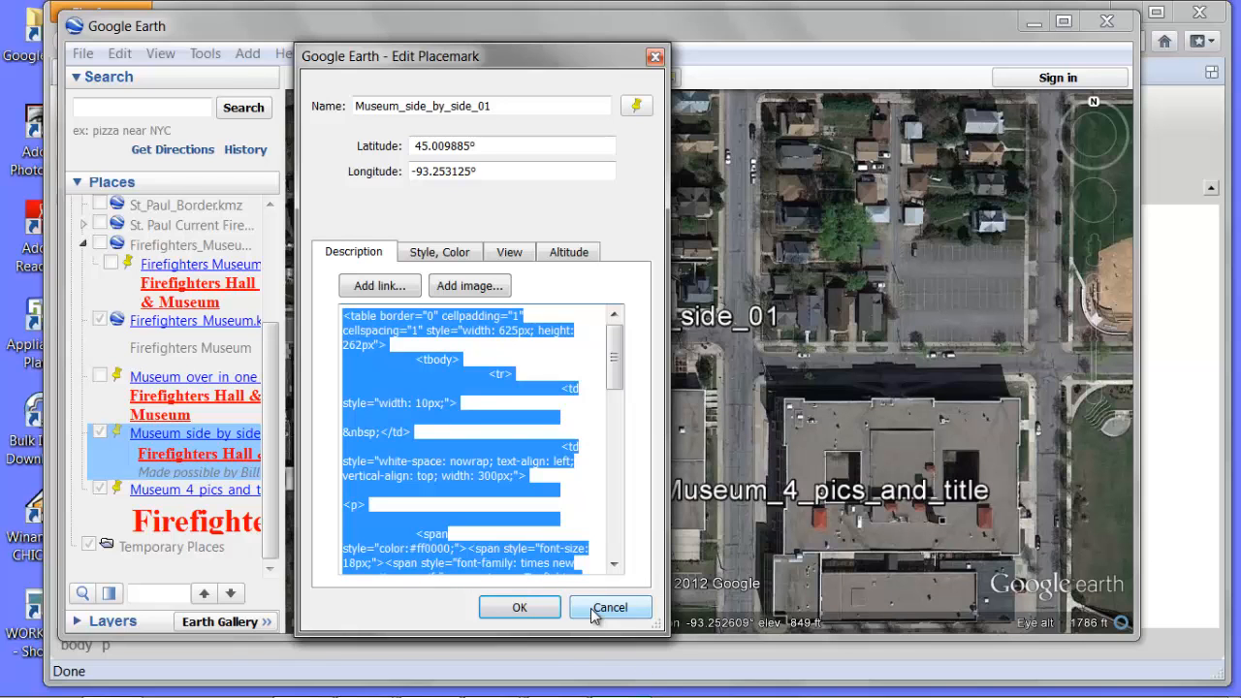
{"action": "left_click", "coordinate": [610, 608]}
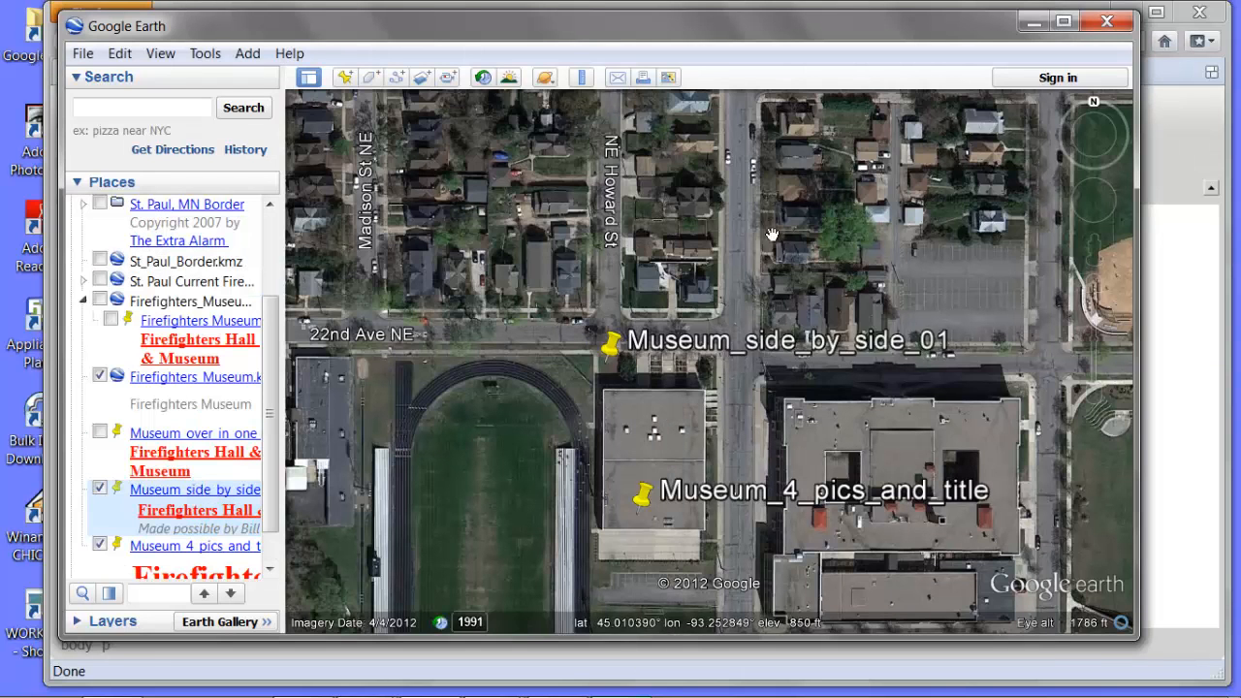
Step: Switch back to the online placemark editor in Firefox, paste the copied HTML as source code and return to the formatted view
{"action": "left_click", "coordinate": [1032, 23]}
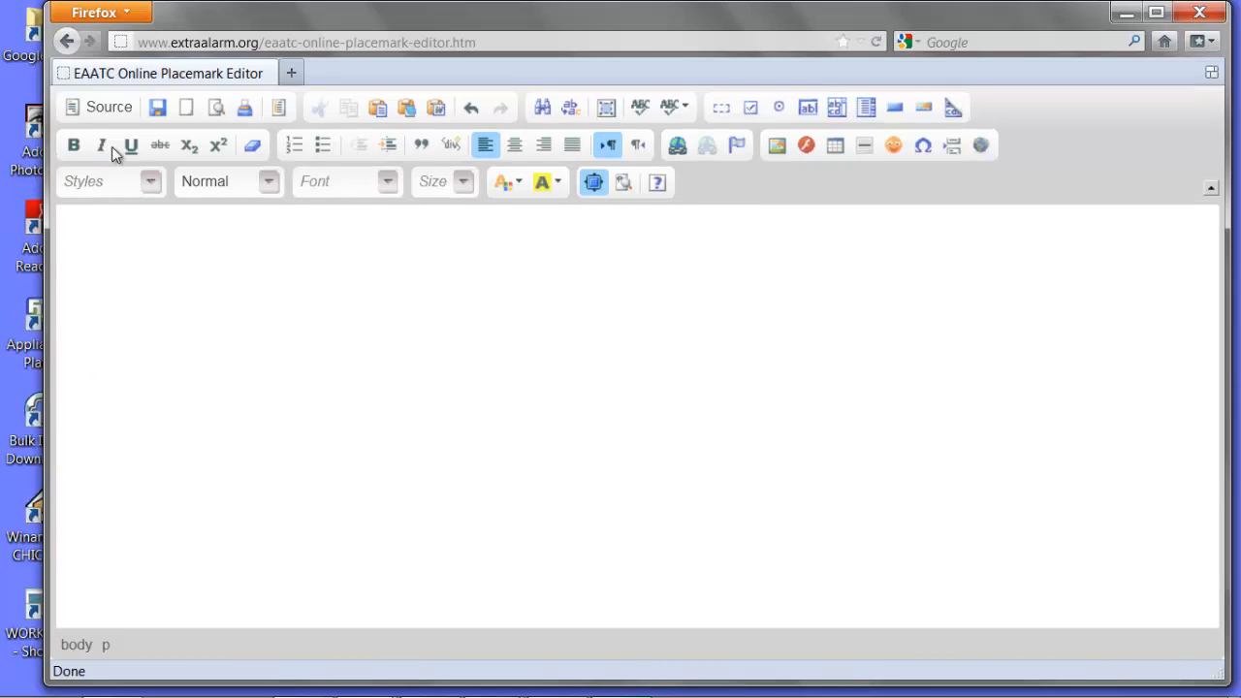
{"action": "left_click", "coordinate": [111, 115]}
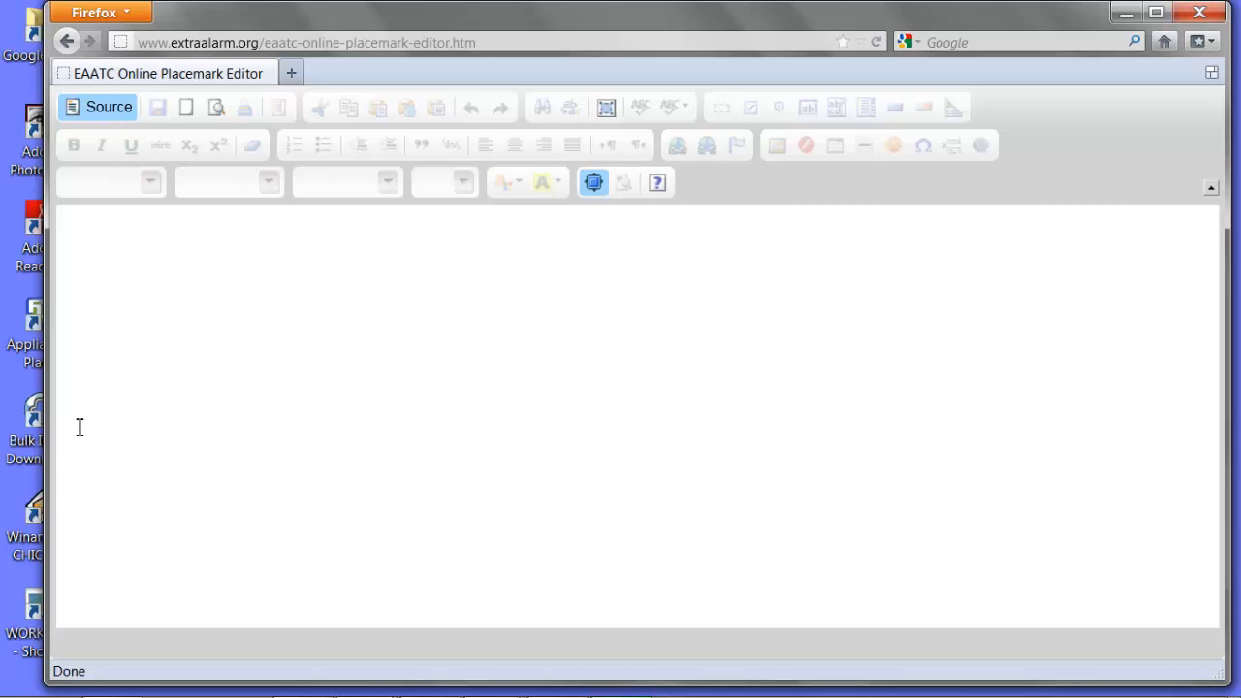
{"action": "right_click", "coordinate": [92, 250]}
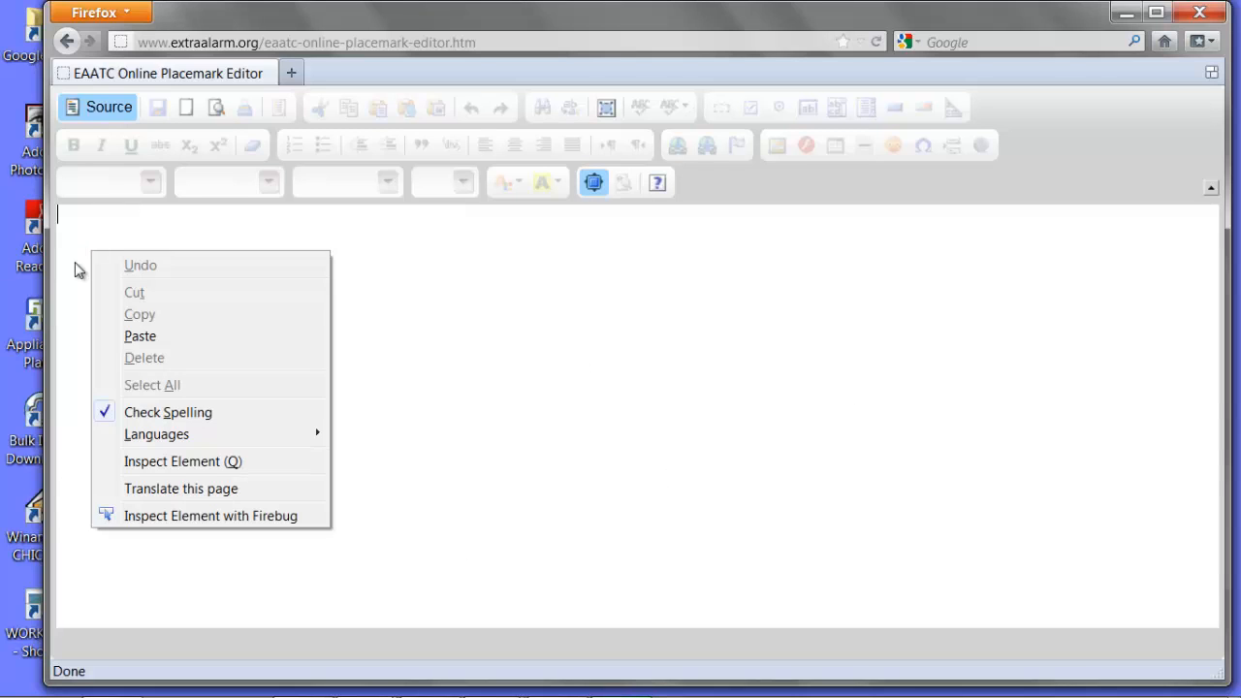
{"action": "left_click", "coordinate": [139, 336]}
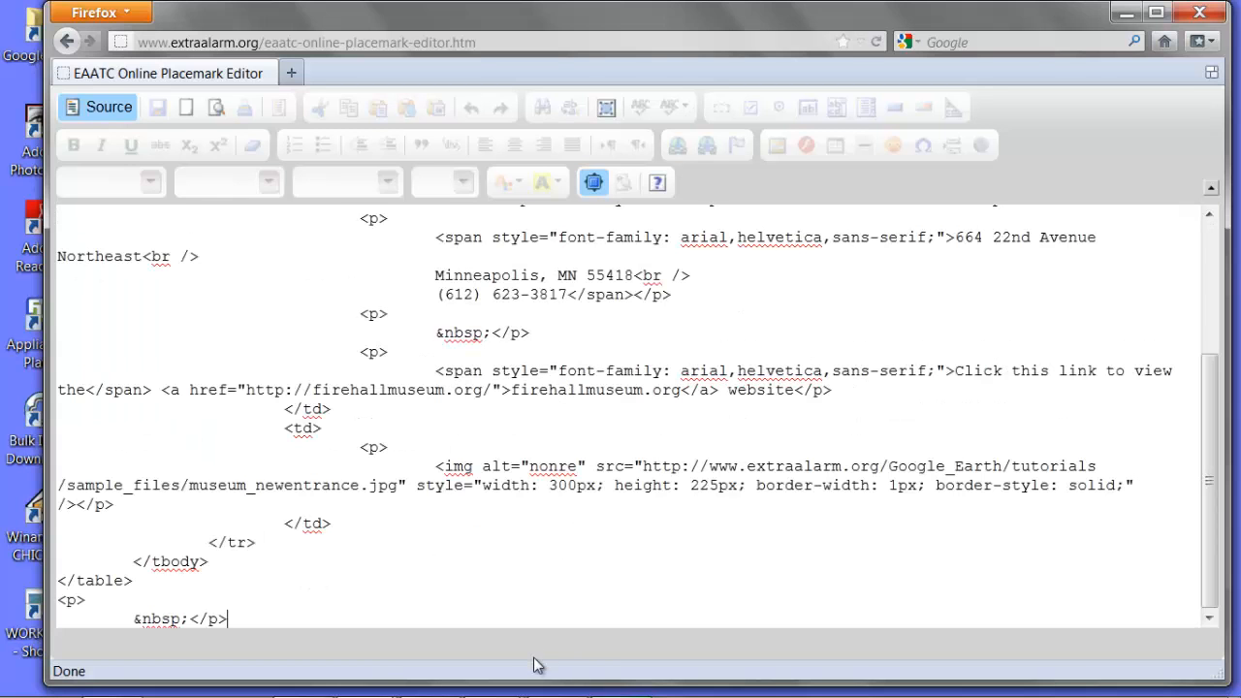
{"action": "left_click", "coordinate": [97, 108]}
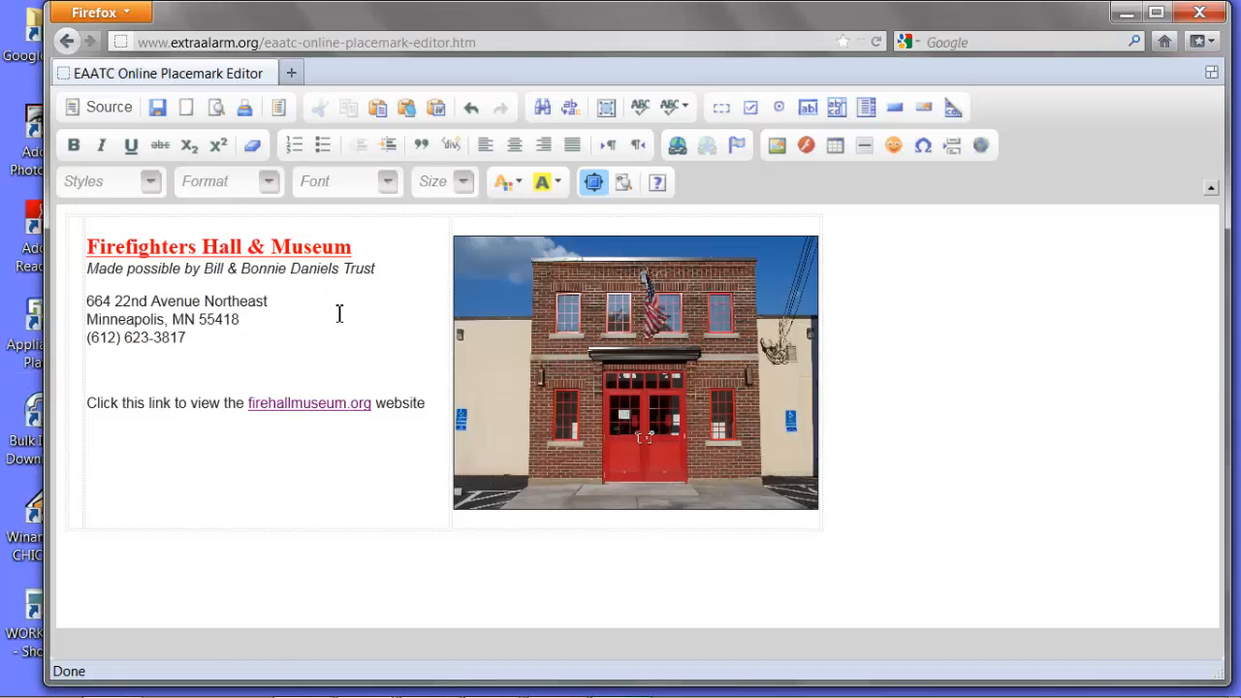
Step: Insert a new table row above the row containing the museum text and entrance photo
{"action": "left_click", "coordinate": [339, 313]}
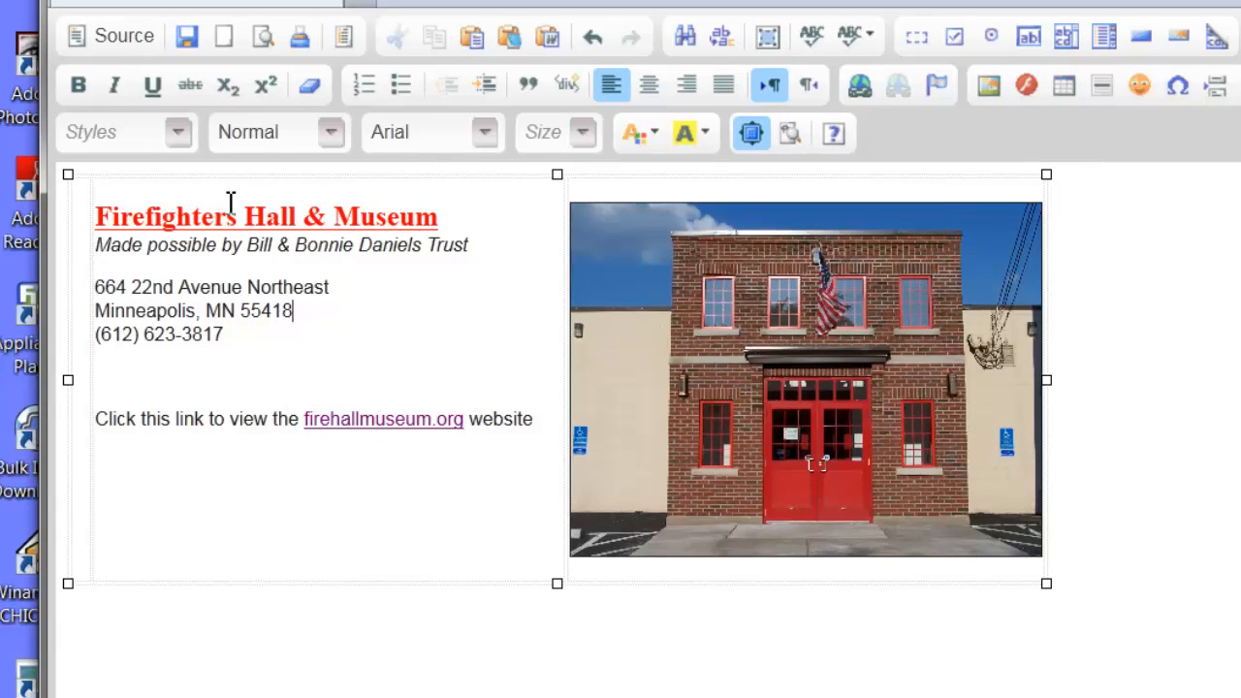
{"action": "left_click", "coordinate": [348, 306]}
{"action": "right_click", "coordinate": [386, 352]}
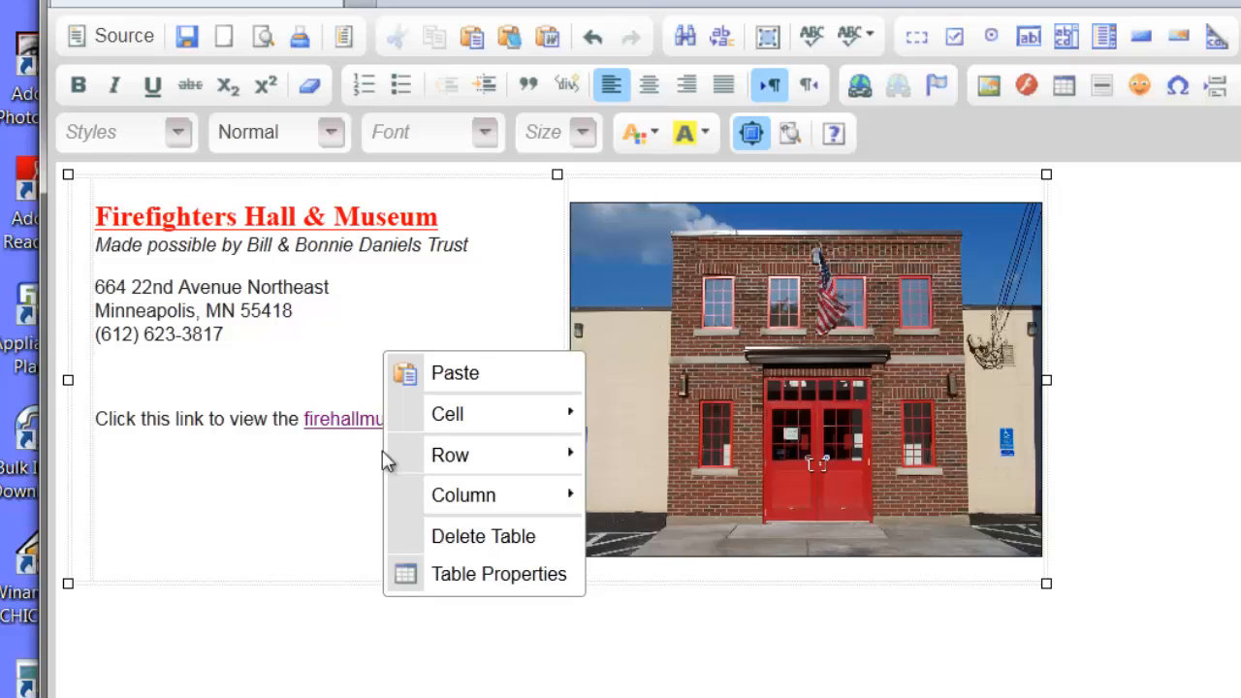
{"action": "mouse_move", "coordinate": [440, 462]}
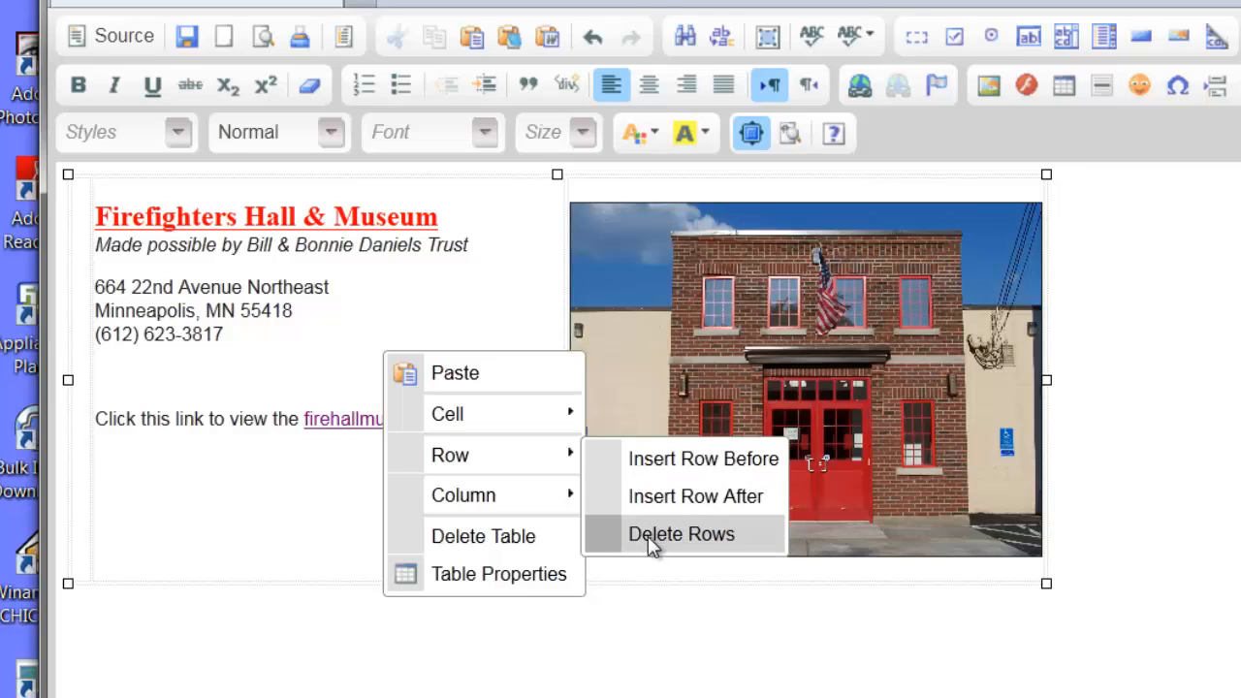
{"action": "left_click", "coordinate": [658, 471]}
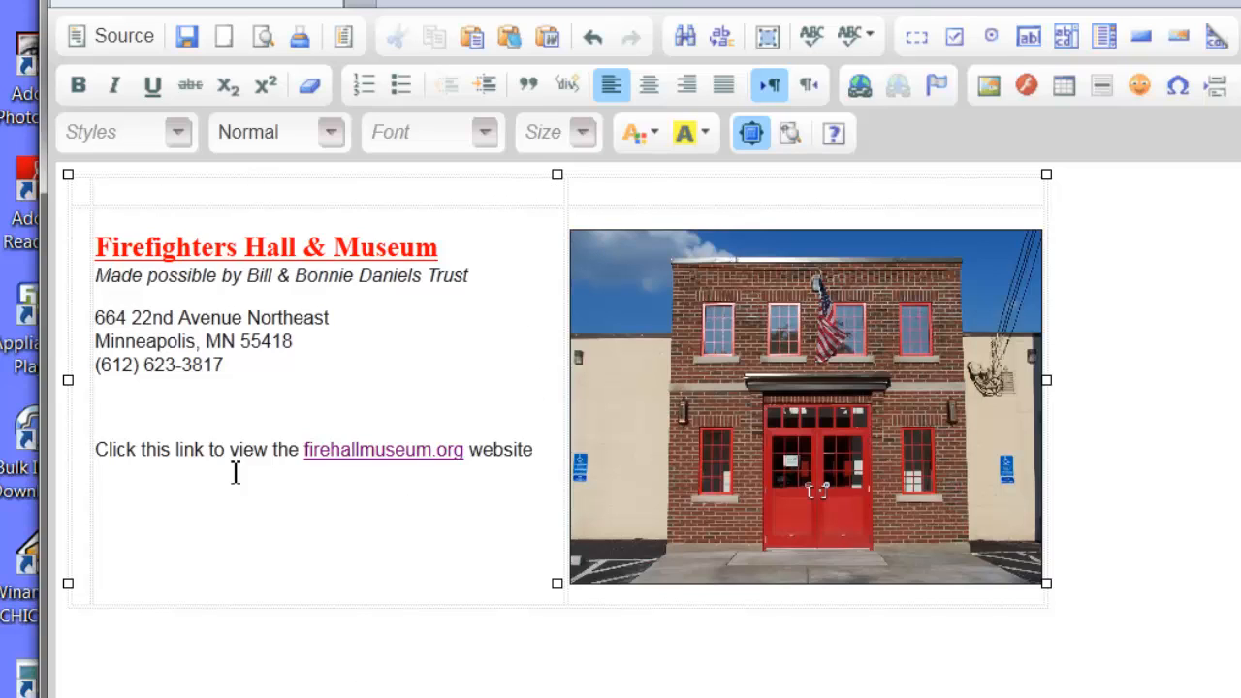
Step: Make the new top row's middle cell span 2 columns and set its horizontal alignment to Center
{"action": "left_click", "coordinate": [296, 196]}
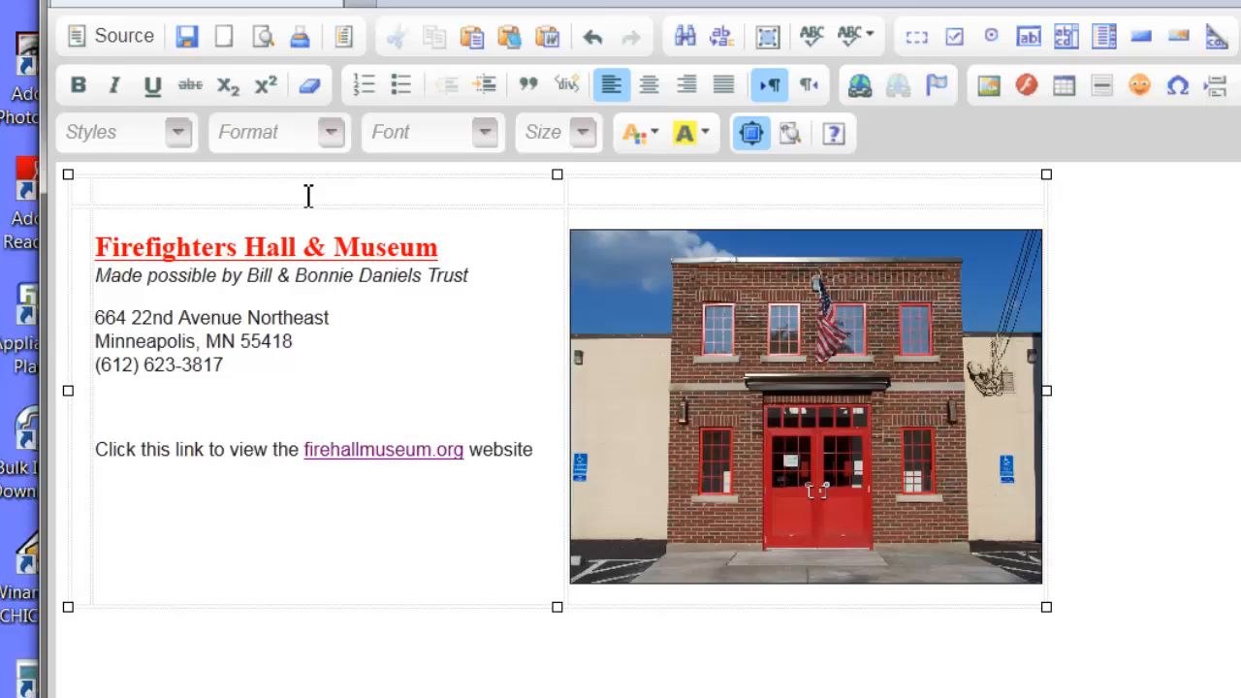
{"action": "right_click", "coordinate": [309, 196]}
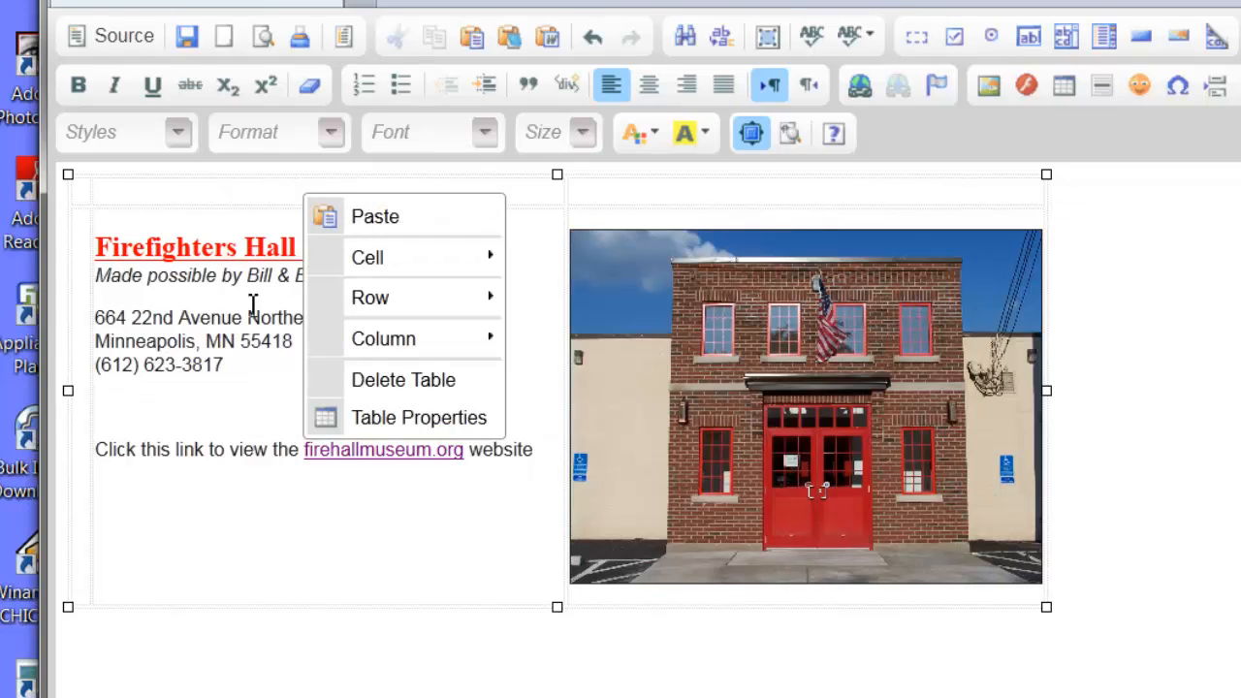
{"action": "mouse_move", "coordinate": [374, 278]}
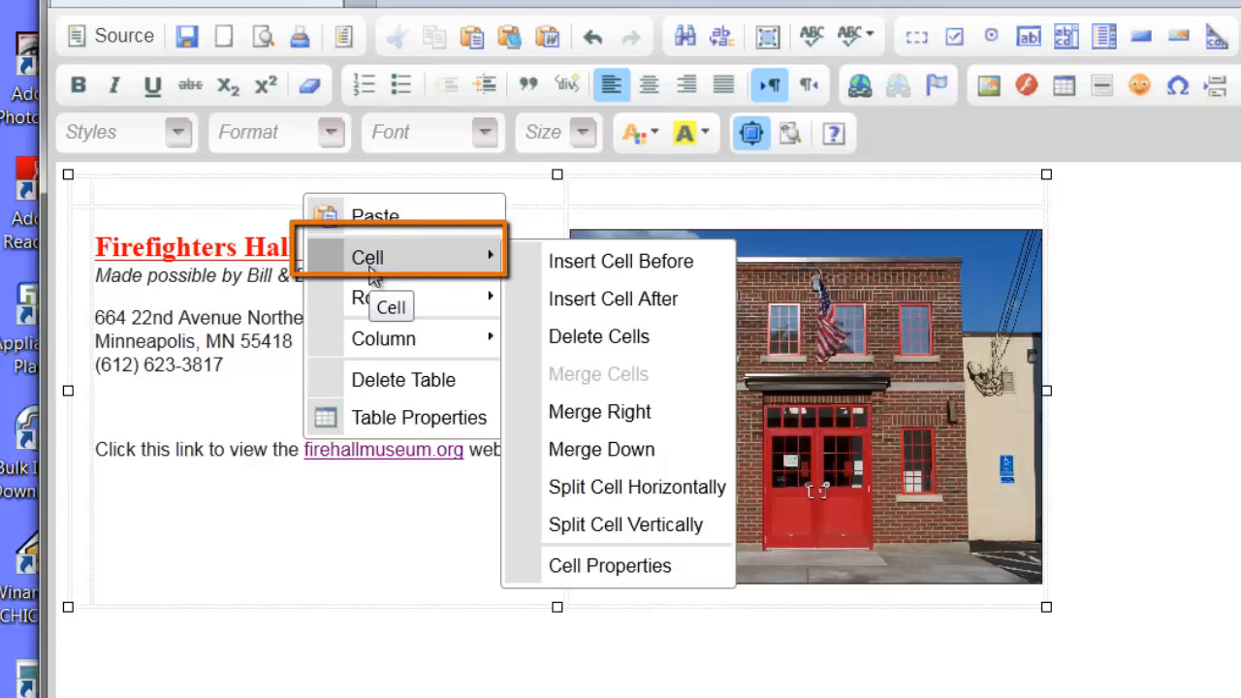
{"action": "left_click", "coordinate": [606, 566]}
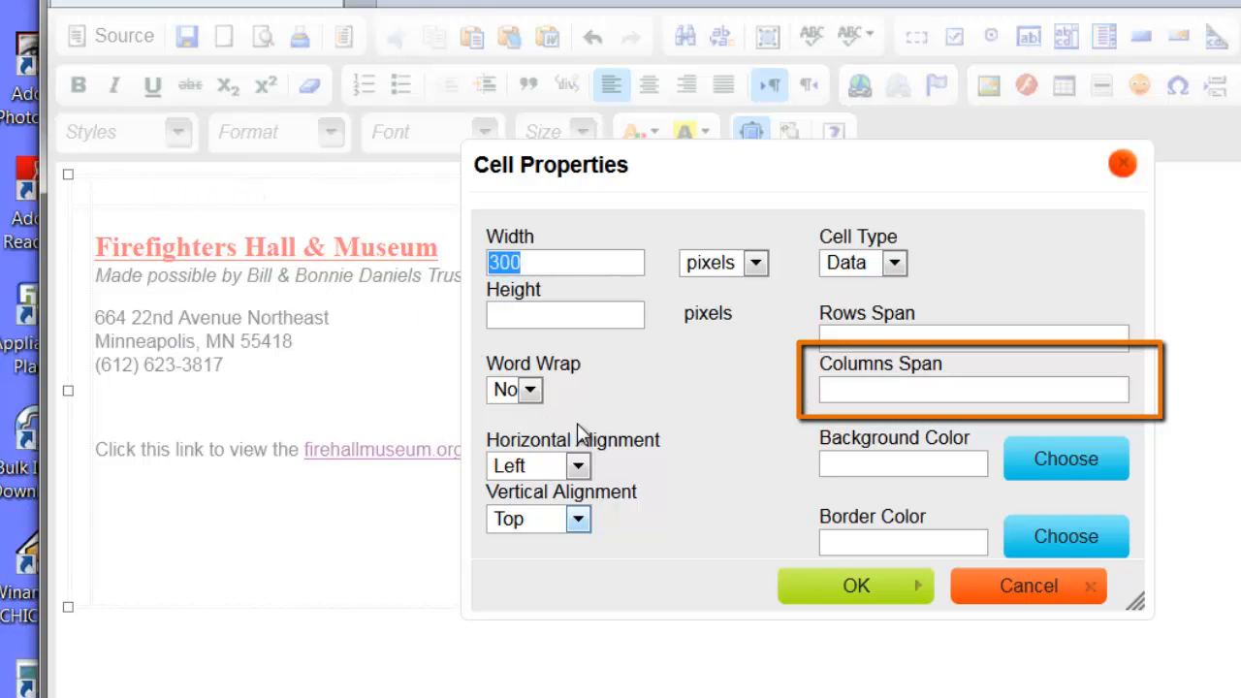
{"action": "left_click", "coordinate": [863, 390]}
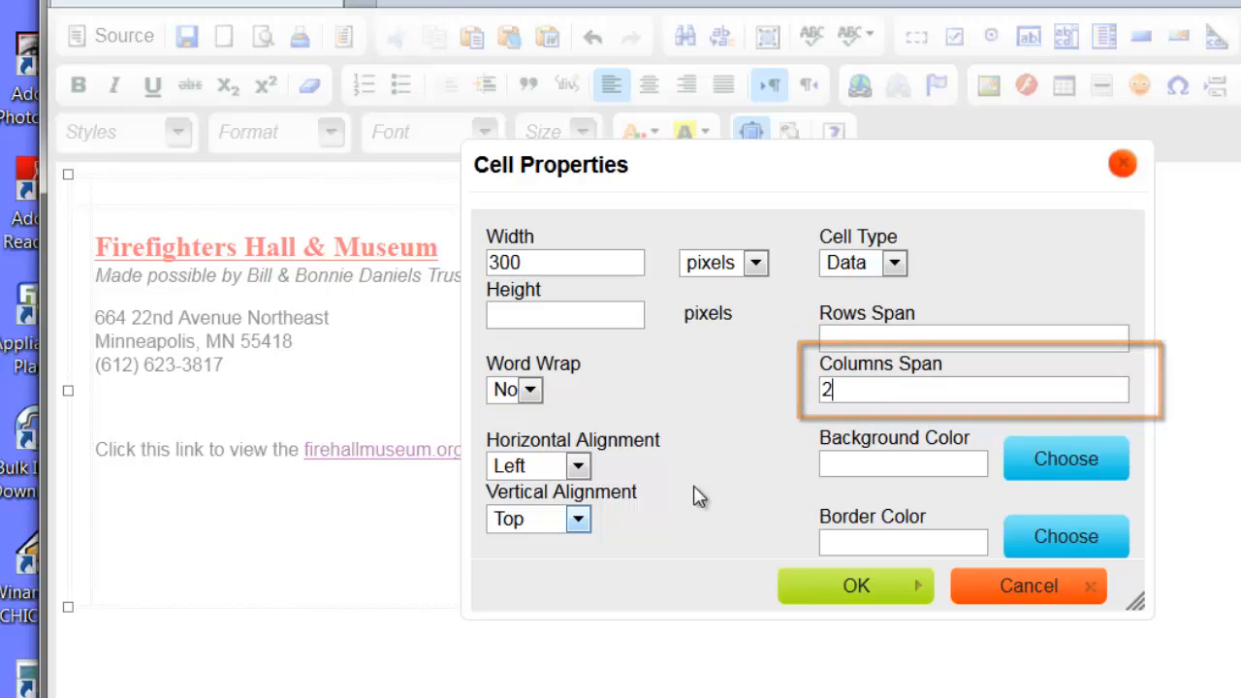
{"action": "left_click", "coordinate": [580, 467]}
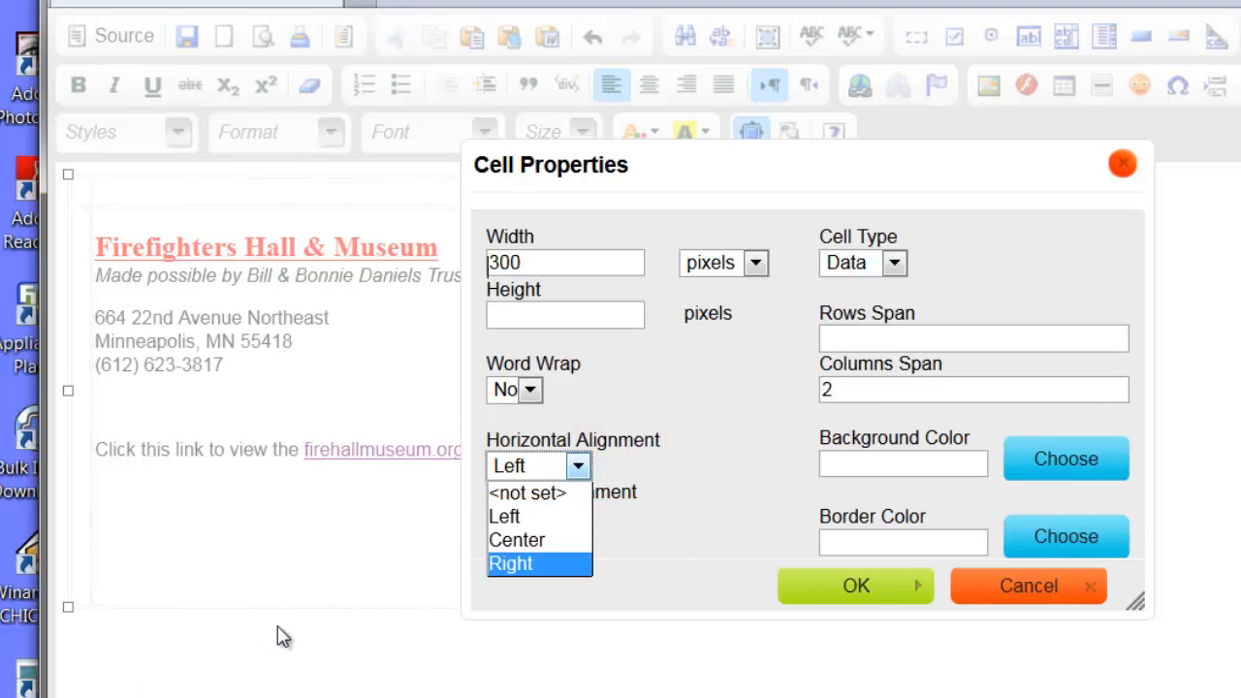
{"action": "left_click", "coordinate": [523, 540]}
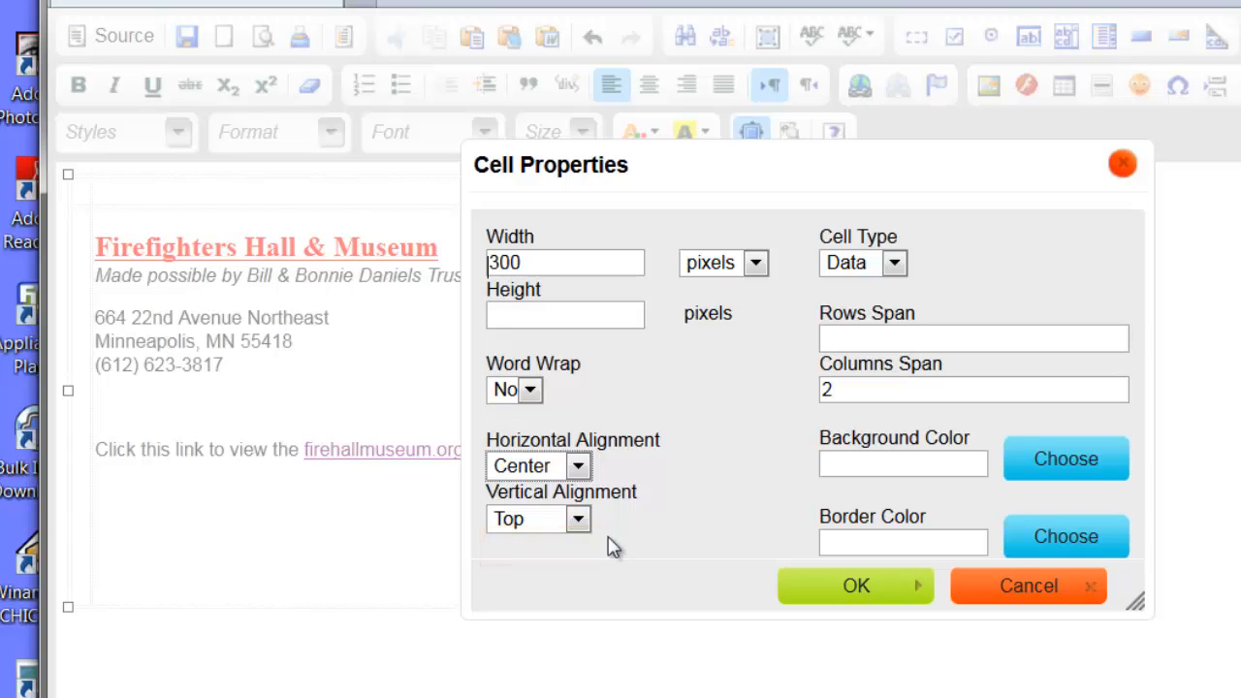
{"action": "left_click", "coordinate": [797, 588]}
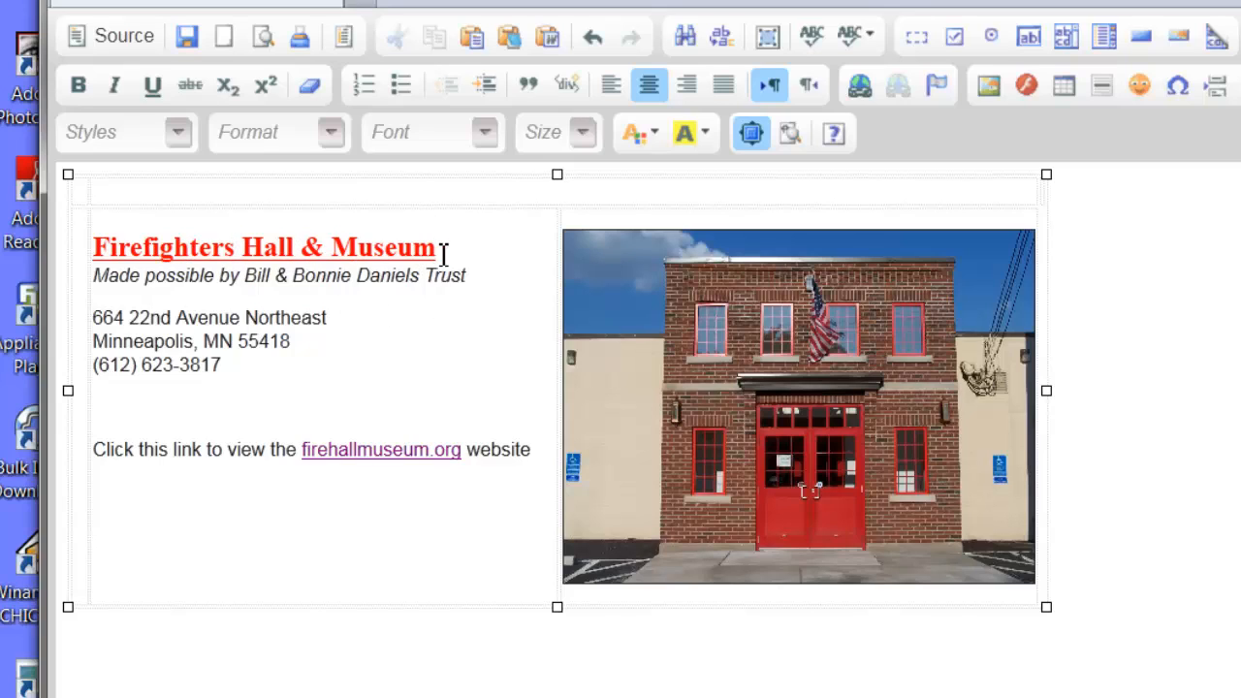
Step: Copy the red "Firefighters Hall & Museum" heading and paste it into the centered top-row cell
{"action": "left_click_drag", "start_coordinate": [442, 254], "coordinate": [97, 260]}
{"action": "key", "text": "ctrl+c"}
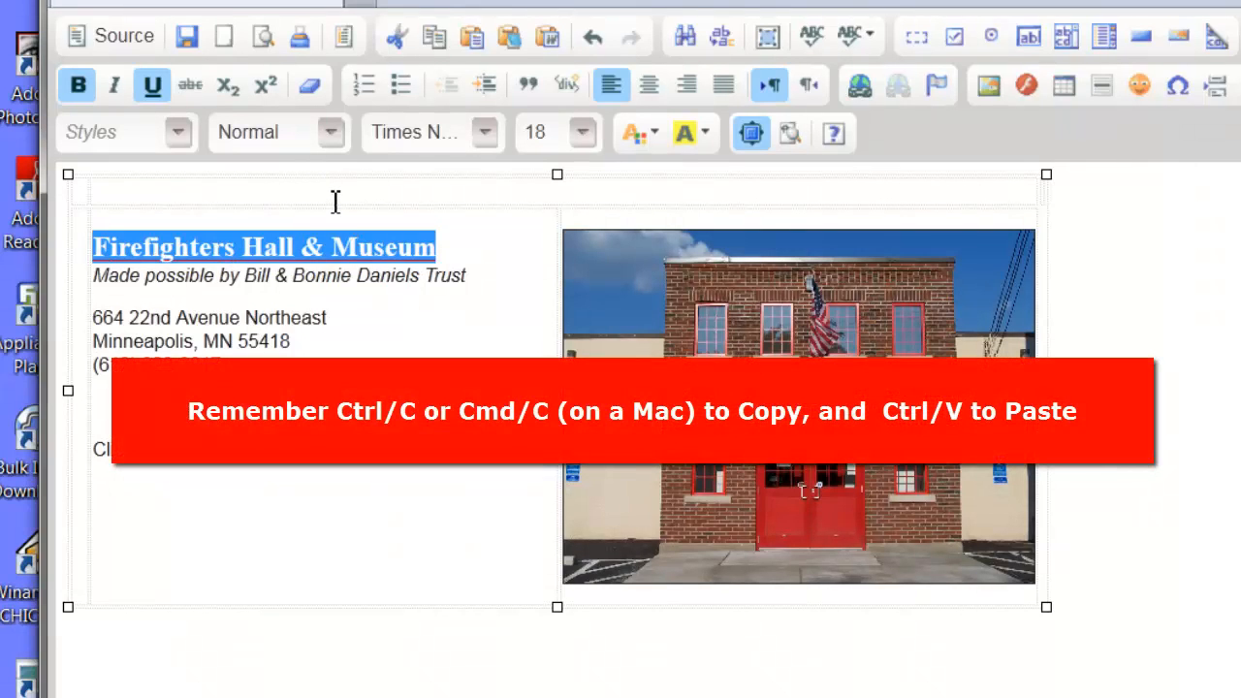
{"action": "left_click", "coordinate": [347, 190]}
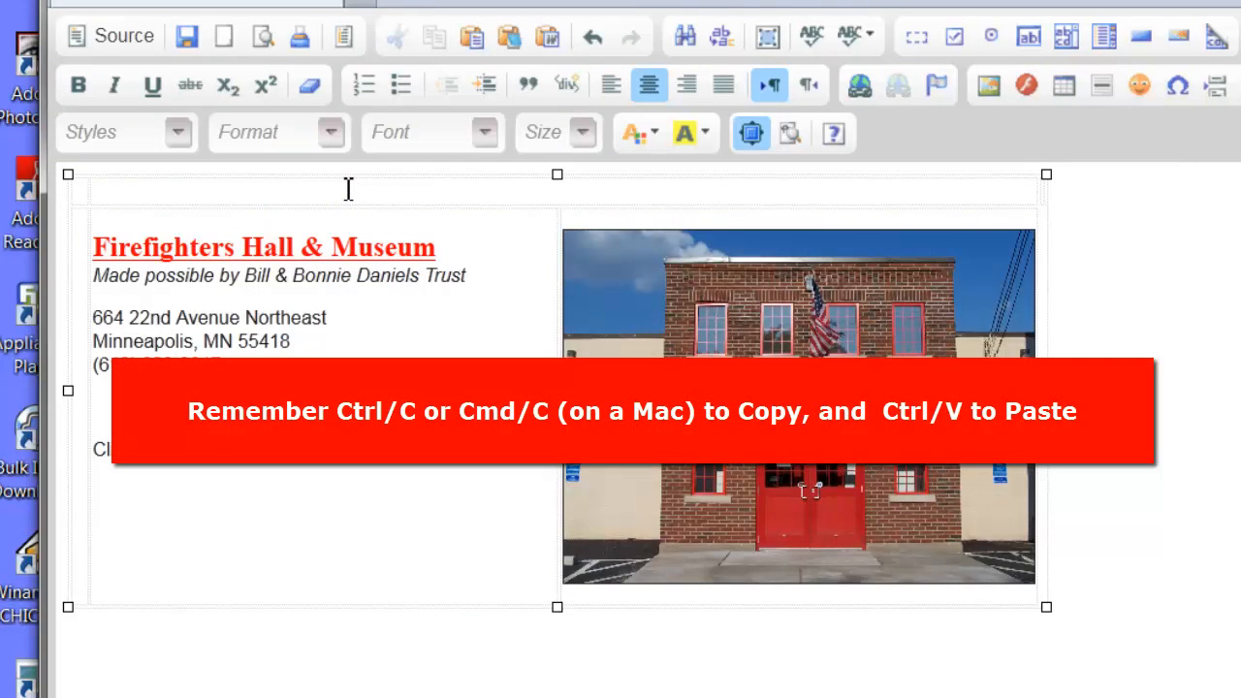
{"action": "key", "text": "ctrl+v"}
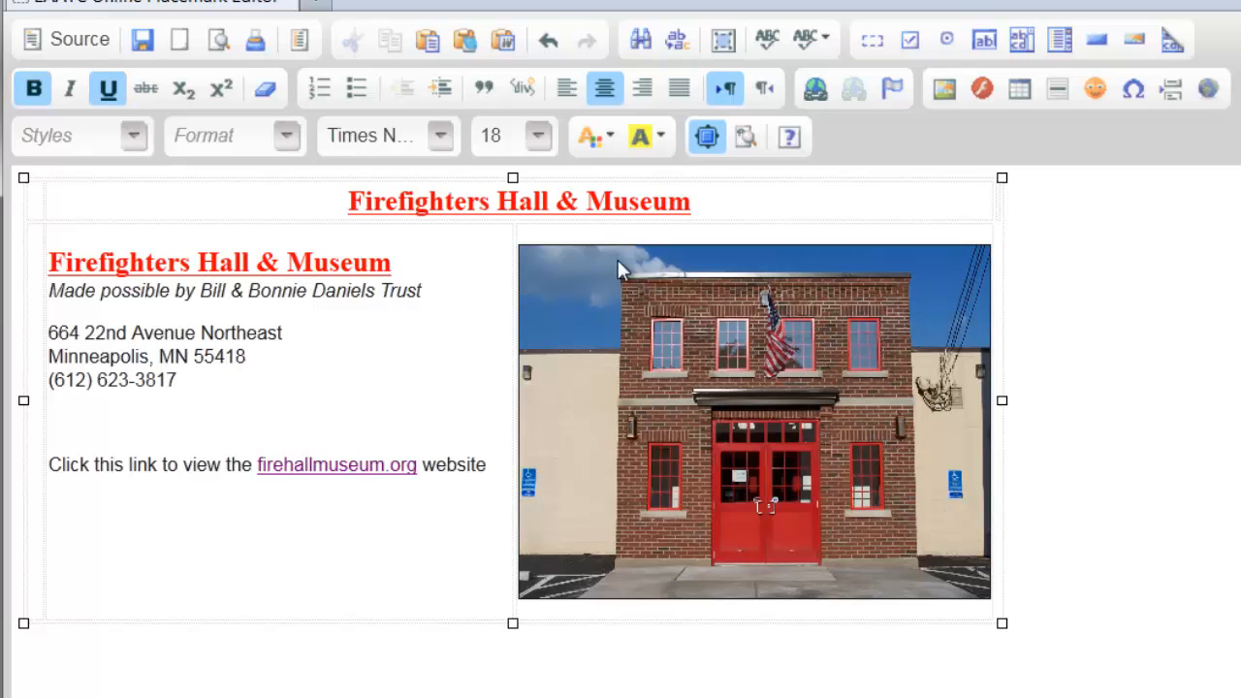
Step: Remove the underline from the "Firefighters Hall & Museum" title in the top row
{"action": "left_click_drag", "start_coordinate": [697, 209], "coordinate": [344, 213]}
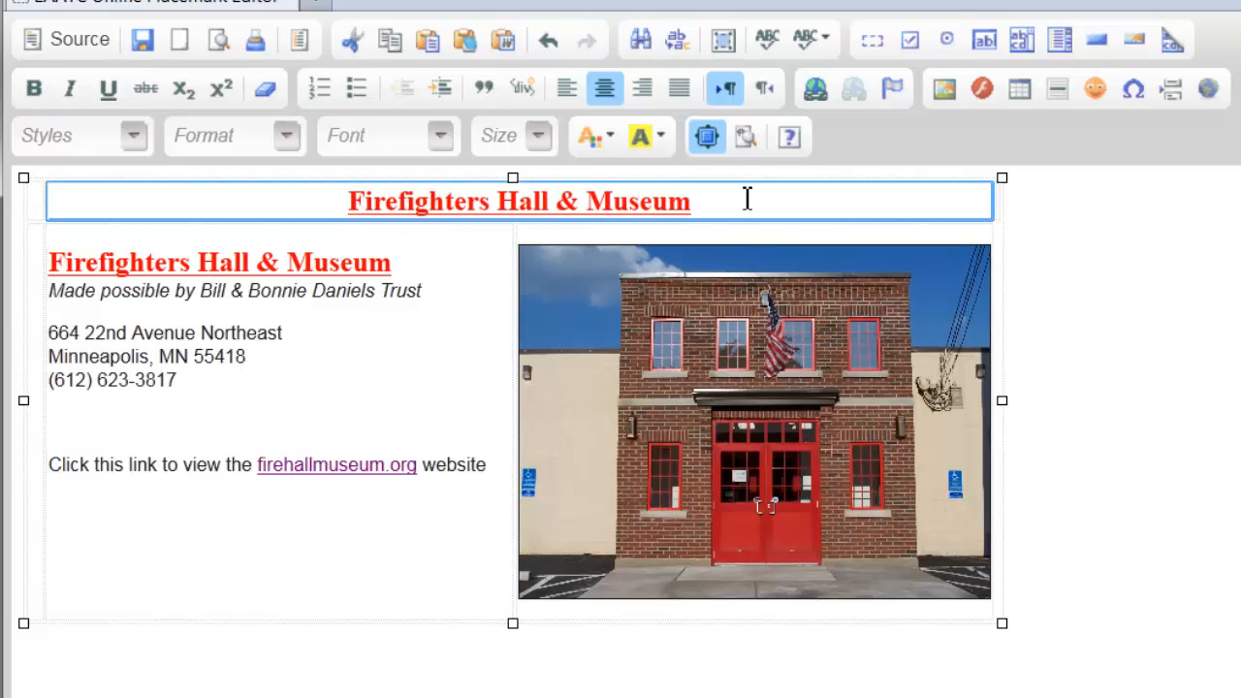
{"action": "left_click_drag", "start_coordinate": [733, 206], "coordinate": [346, 202]}
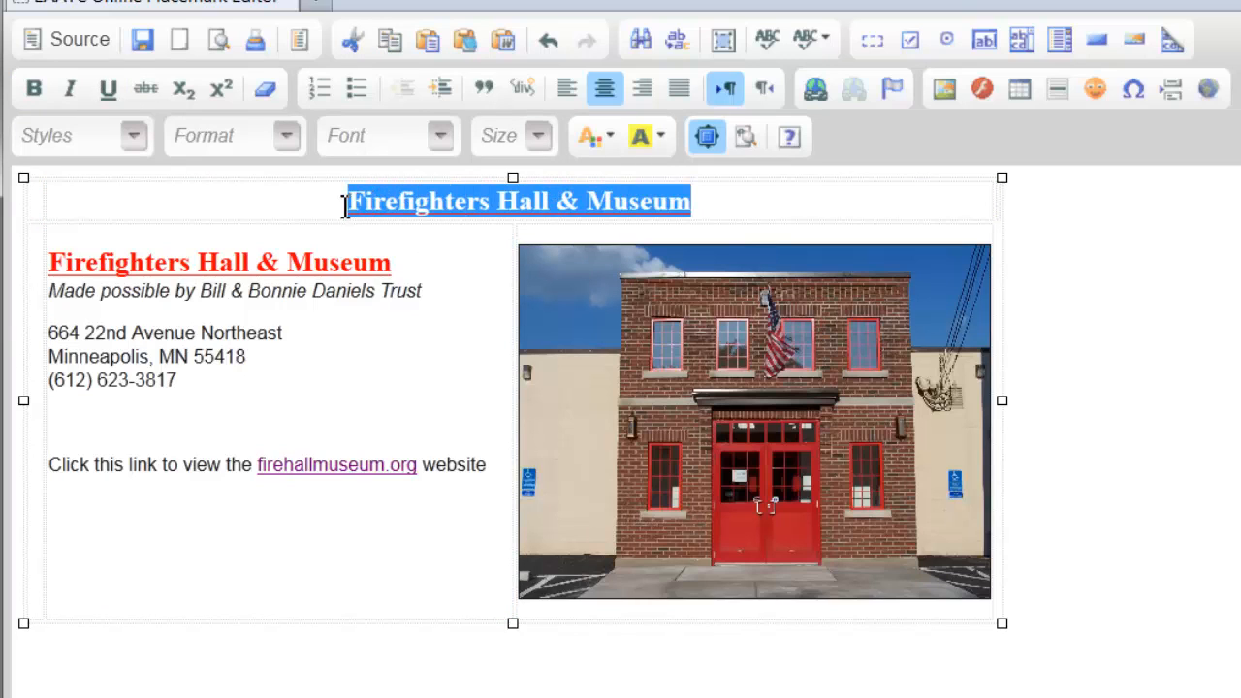
{"action": "left_click", "coordinate": [108, 88]}
{"action": "left_click", "coordinate": [447, 324]}
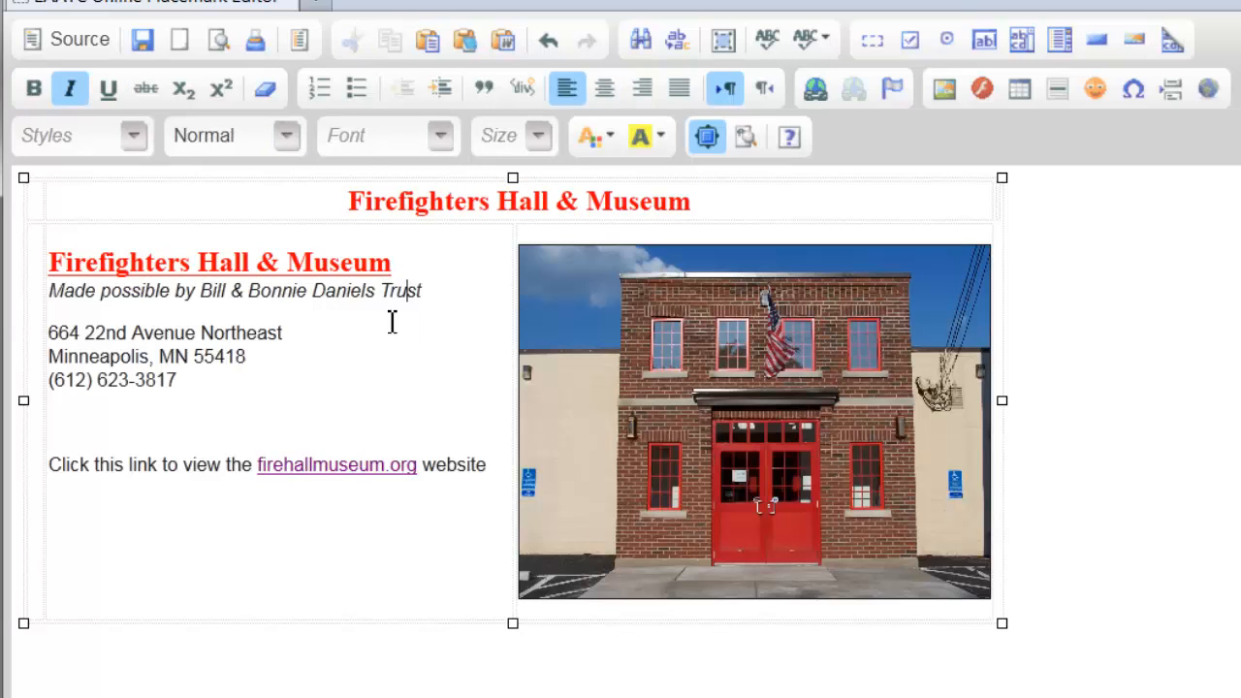
Step: Set the font size of the top-row "Firefighters Hall & Museum" title to 36
{"action": "left_click_drag", "start_coordinate": [707, 205], "coordinate": [352, 215]}
{"action": "left_click_drag", "start_coordinate": [723, 205], "coordinate": [347, 203]}
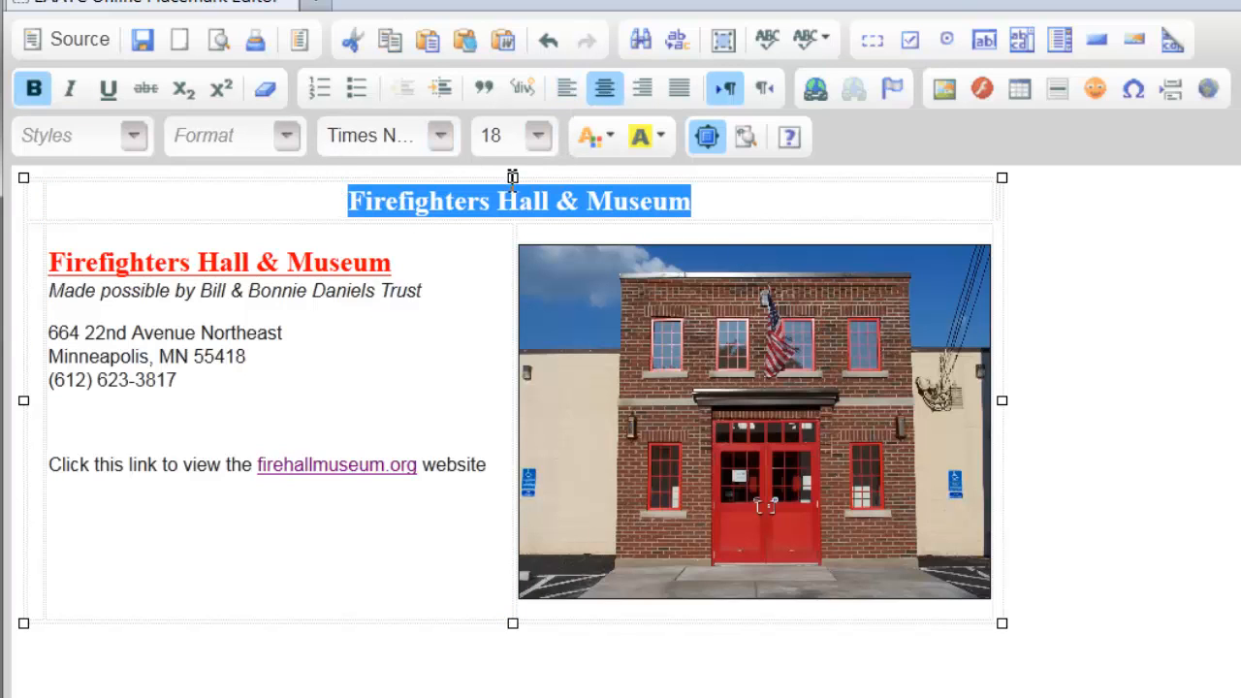
{"action": "left_click", "coordinate": [525, 136]}
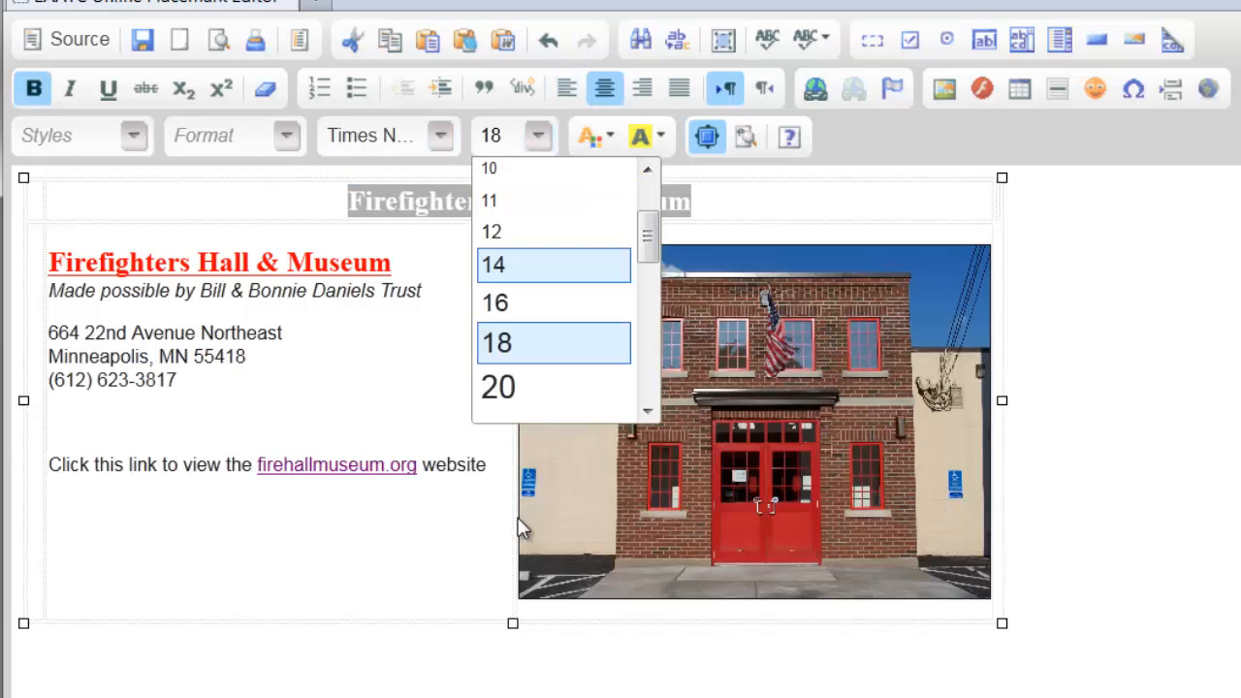
{"action": "left_click_drag", "start_coordinate": [647, 251], "coordinate": [650, 313]}
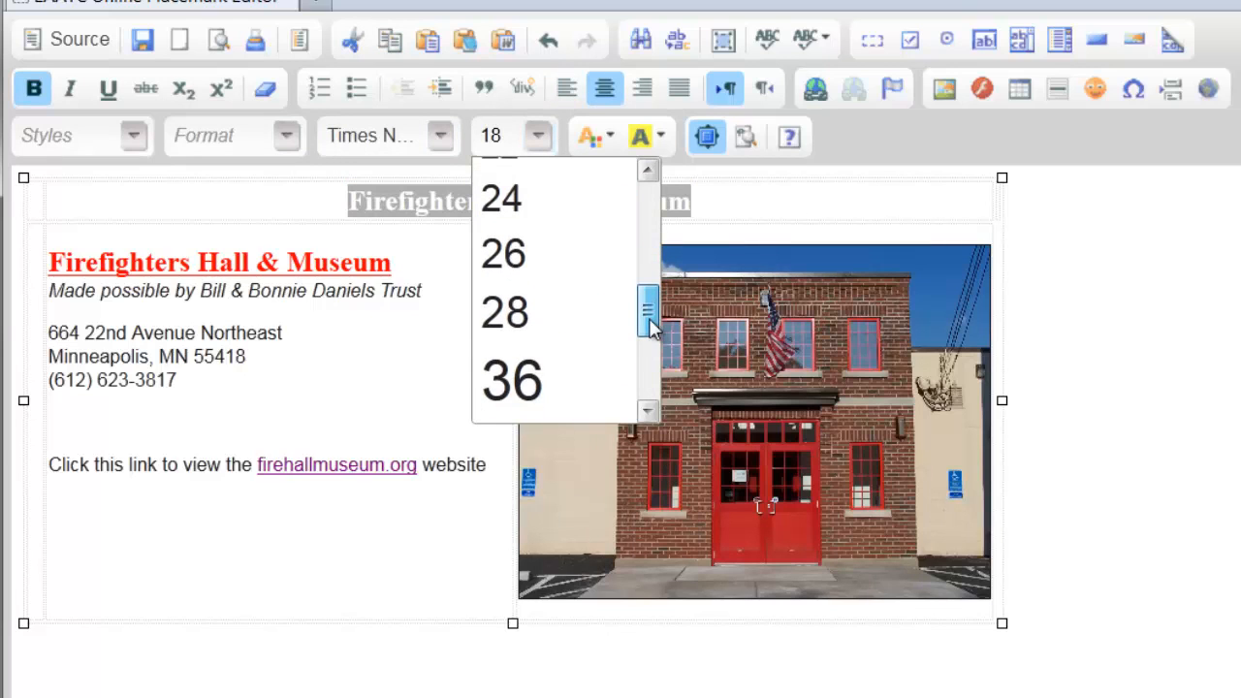
{"action": "left_click", "coordinate": [489, 391]}
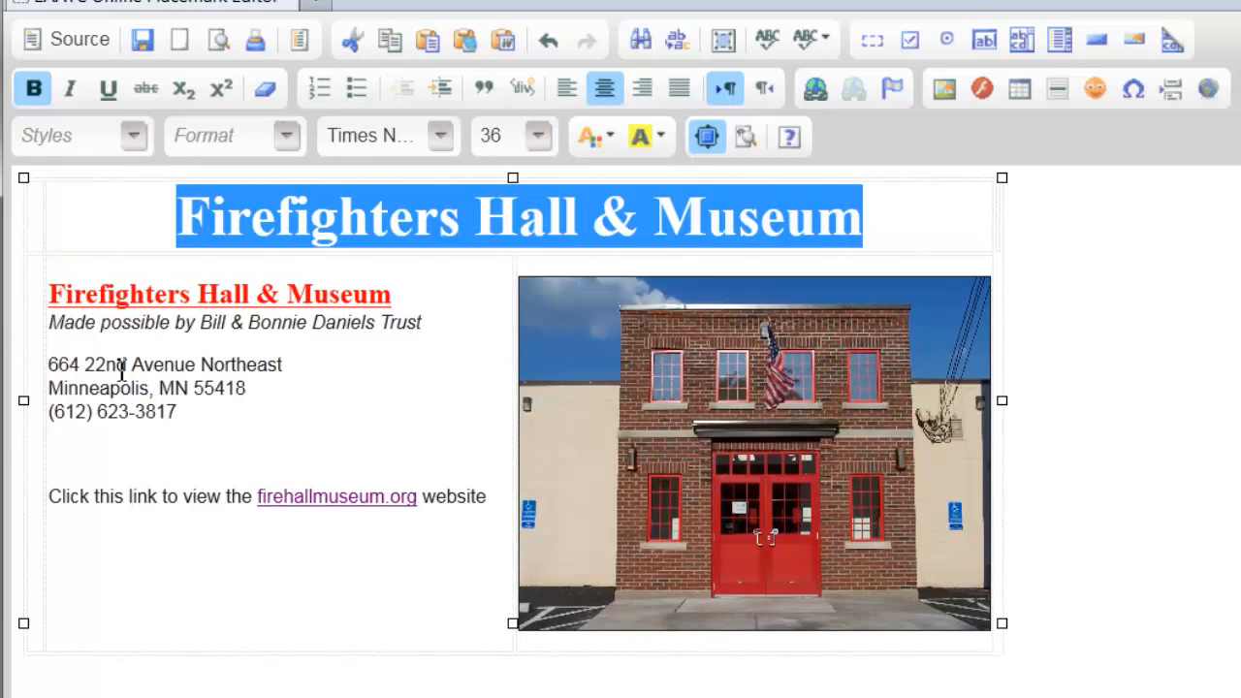
{"action": "left_click", "coordinate": [462, 419]}
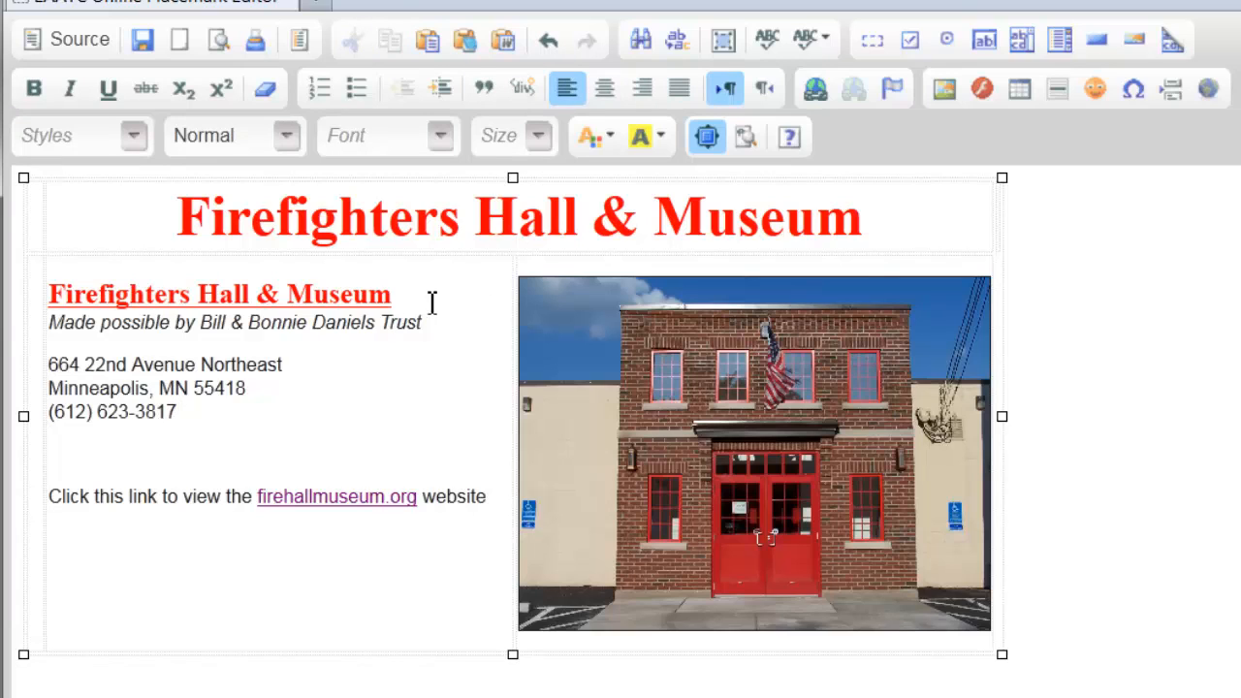
Step: Delete the small underlined heading above the address and add a new line below the large top-row title
{"action": "left_click_drag", "start_coordinate": [433, 304], "coordinate": [49, 294]}
{"action": "key", "text": "Delete"}
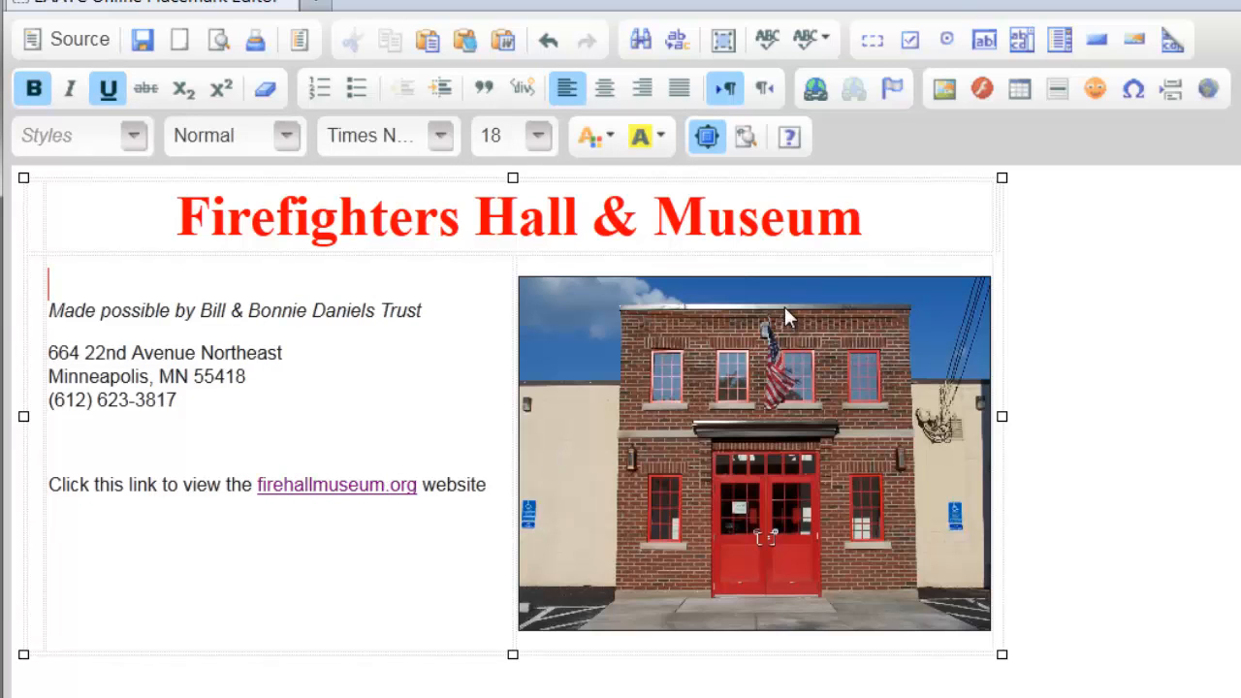
{"action": "key", "text": "Return"}
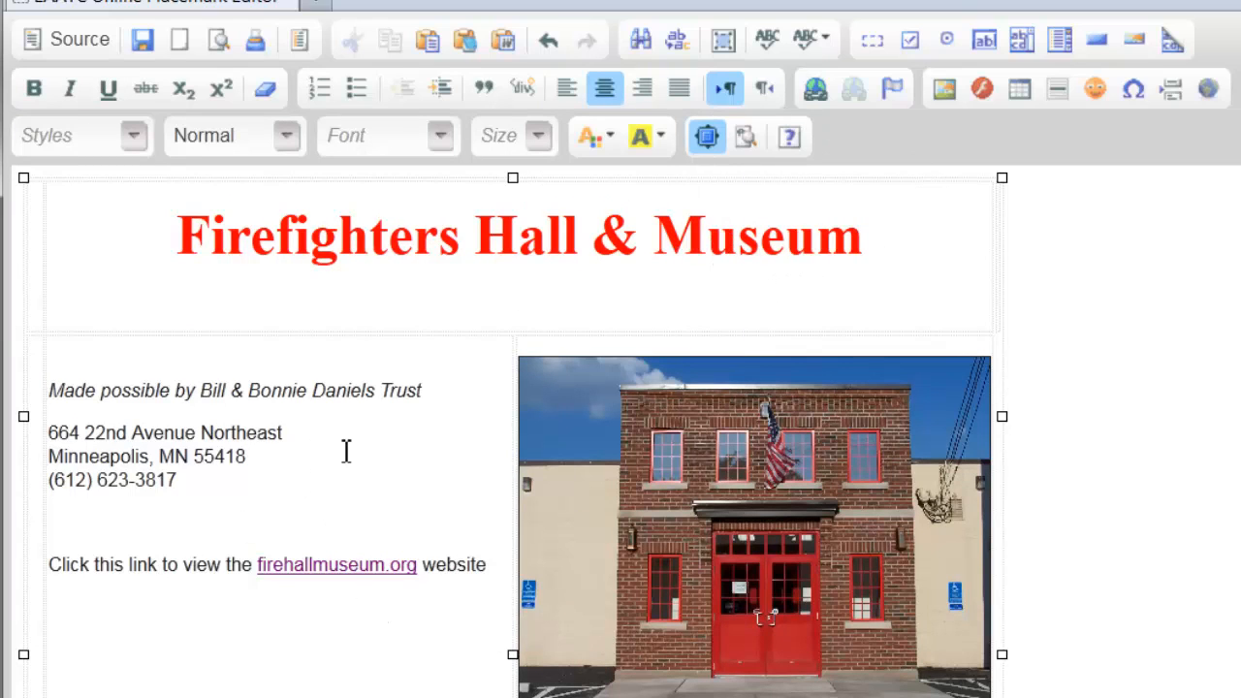
Step: Copy the italic "Made possible by" line from the address cell and paste it beneath the large title
{"action": "left_click_drag", "start_coordinate": [433, 393], "coordinate": [48, 408]}
{"action": "key", "text": "ctrl+c"}
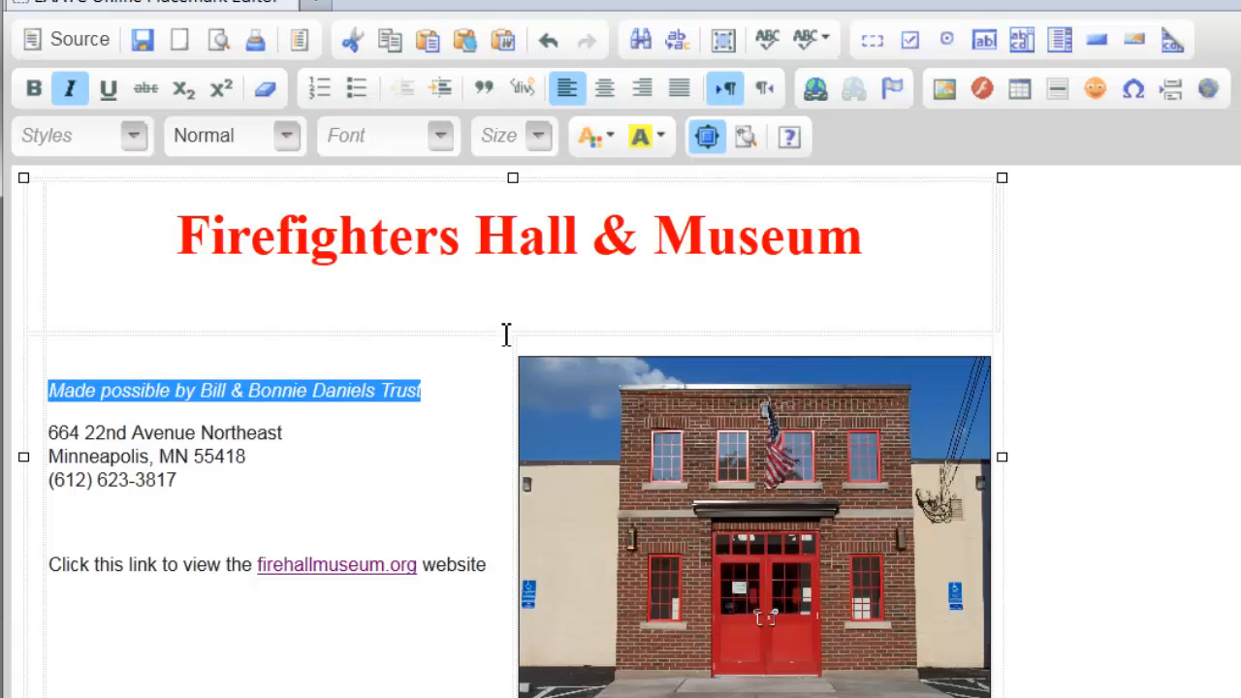
{"action": "left_click", "coordinate": [491, 294]}
{"action": "key", "text": "ctrl+v"}
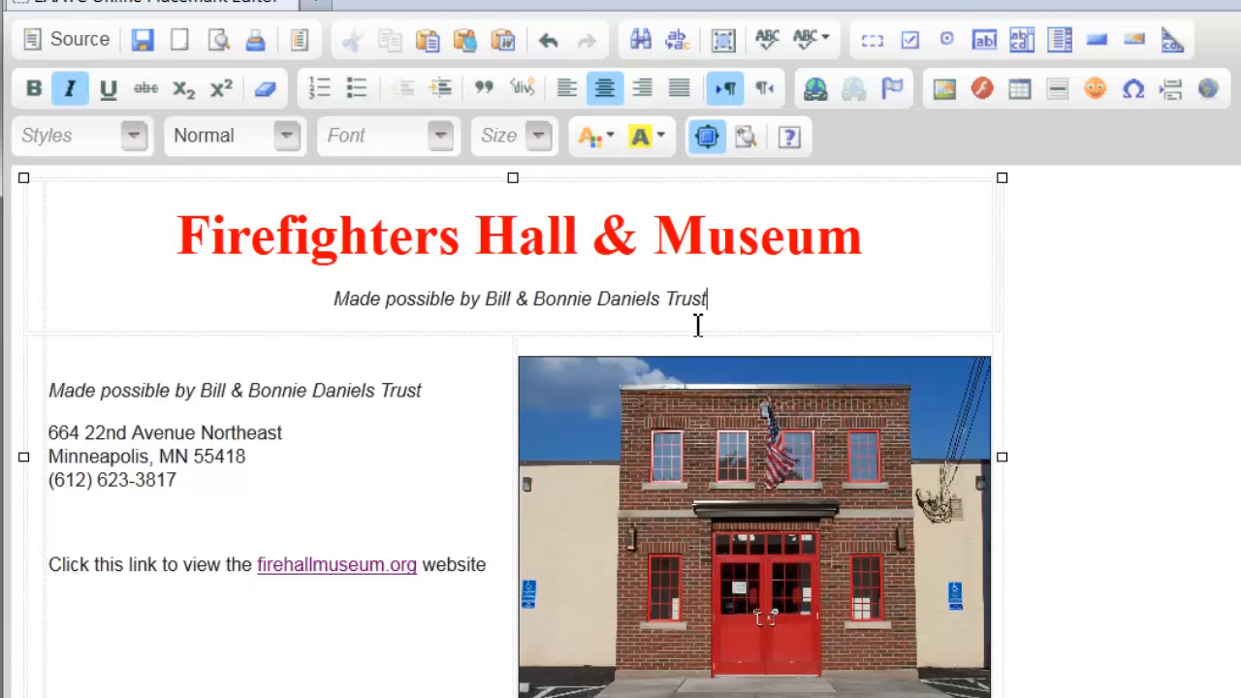
Step: Make the "Made possible by" line under the title bold and color it navy blue
{"action": "left_click_drag", "start_coordinate": [710, 299], "coordinate": [302, 300]}
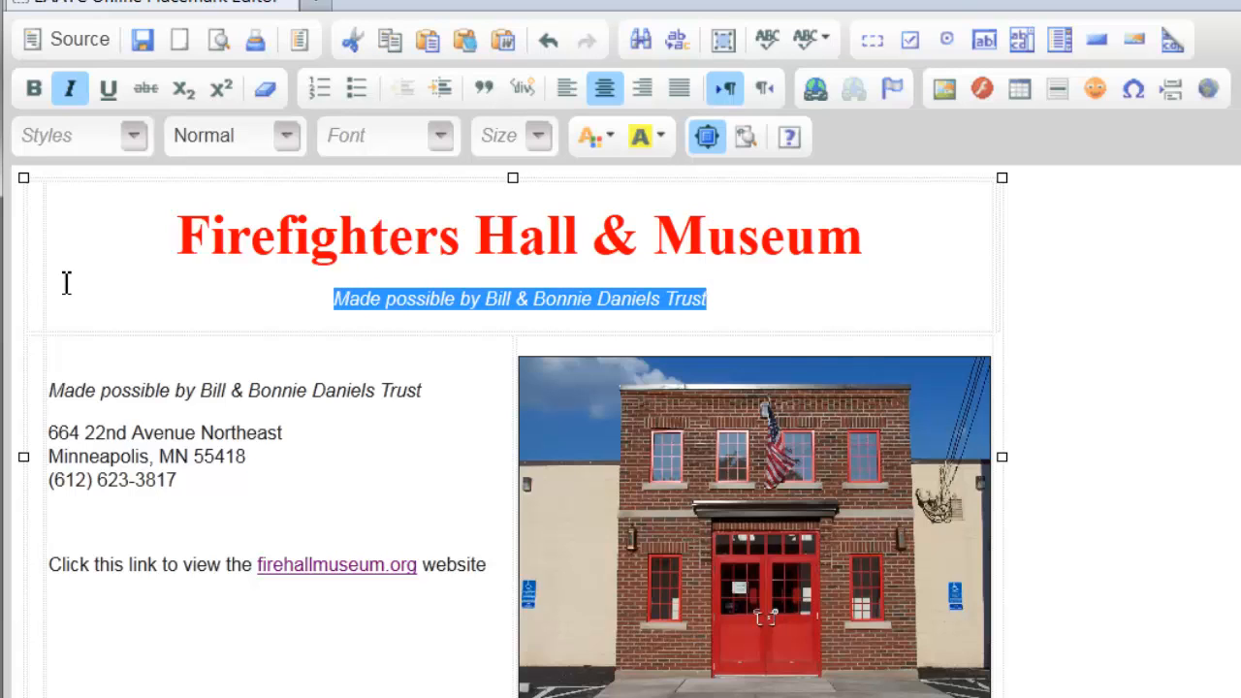
{"action": "left_click", "coordinate": [33, 88]}
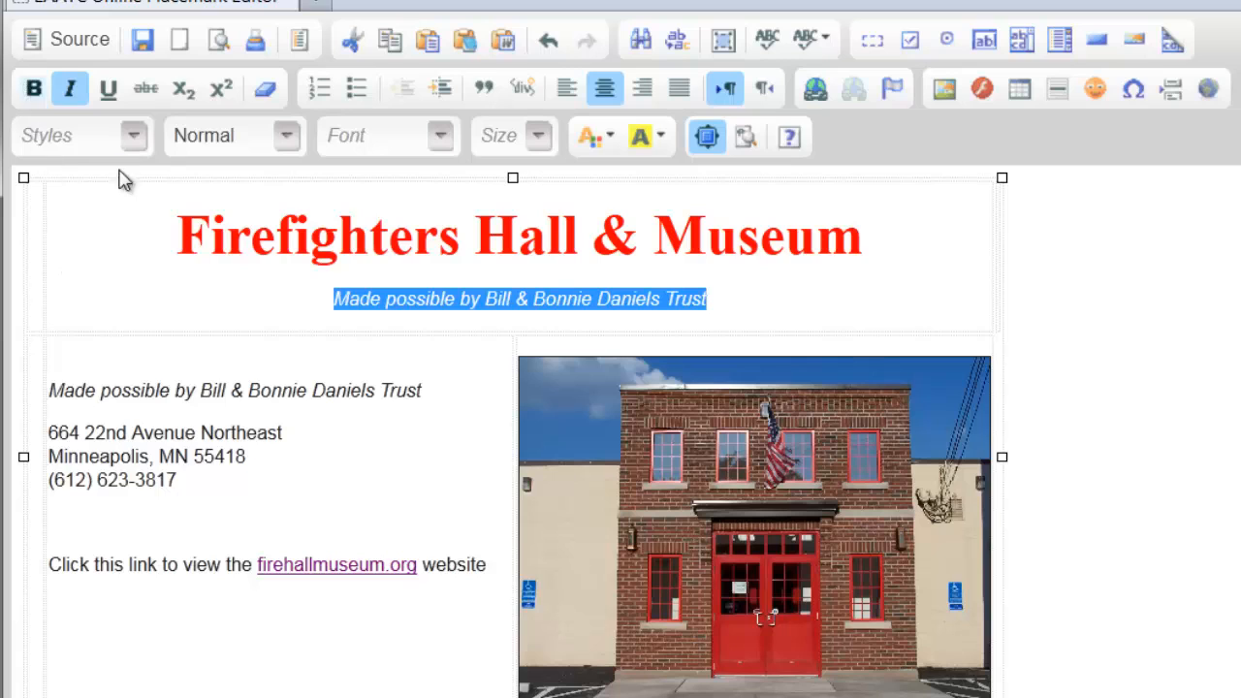
{"action": "left_click", "coordinate": [592, 141]}
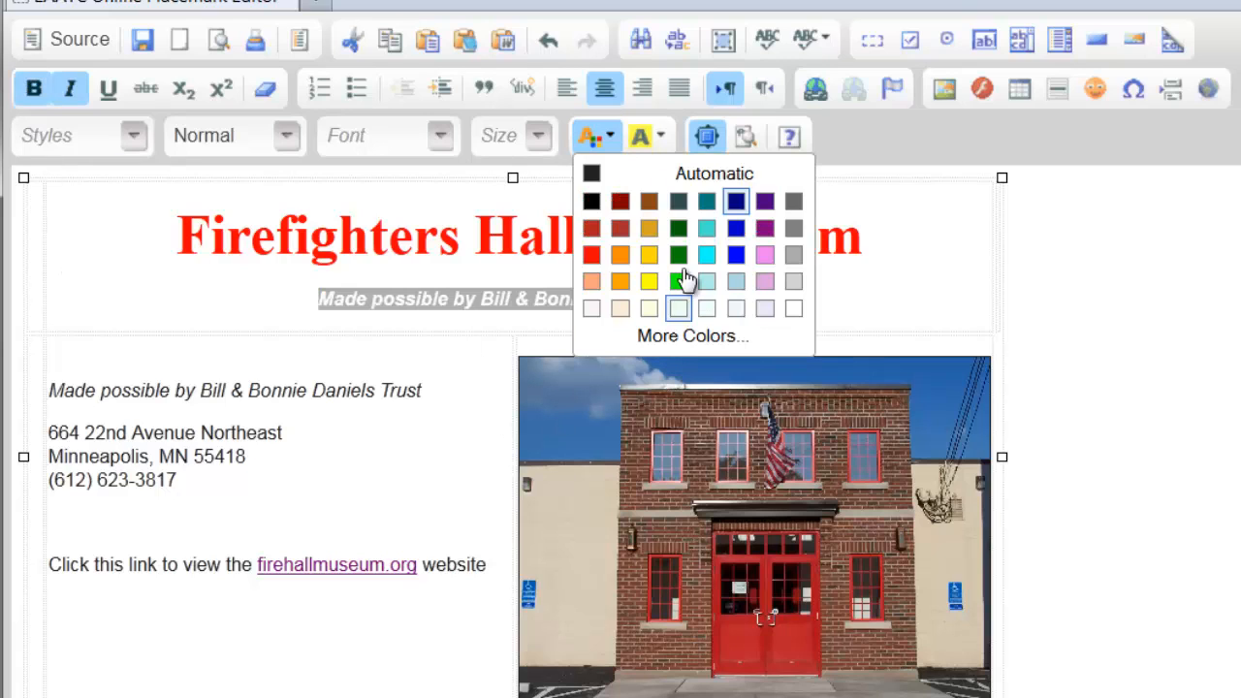
{"action": "left_click", "coordinate": [383, 463]}
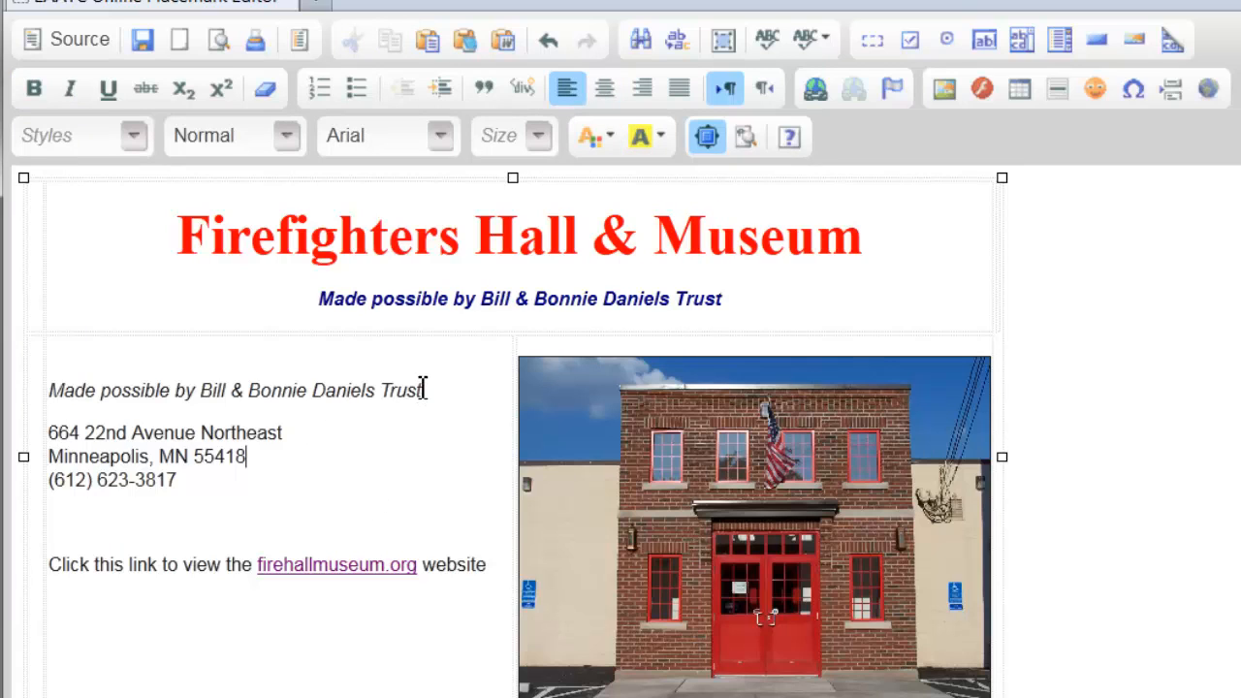
Step: Delete the original "Made possible by" line from the address cell and make the address and phone lines bold
{"action": "left_click_drag", "start_coordinate": [421, 389], "coordinate": [48, 391]}
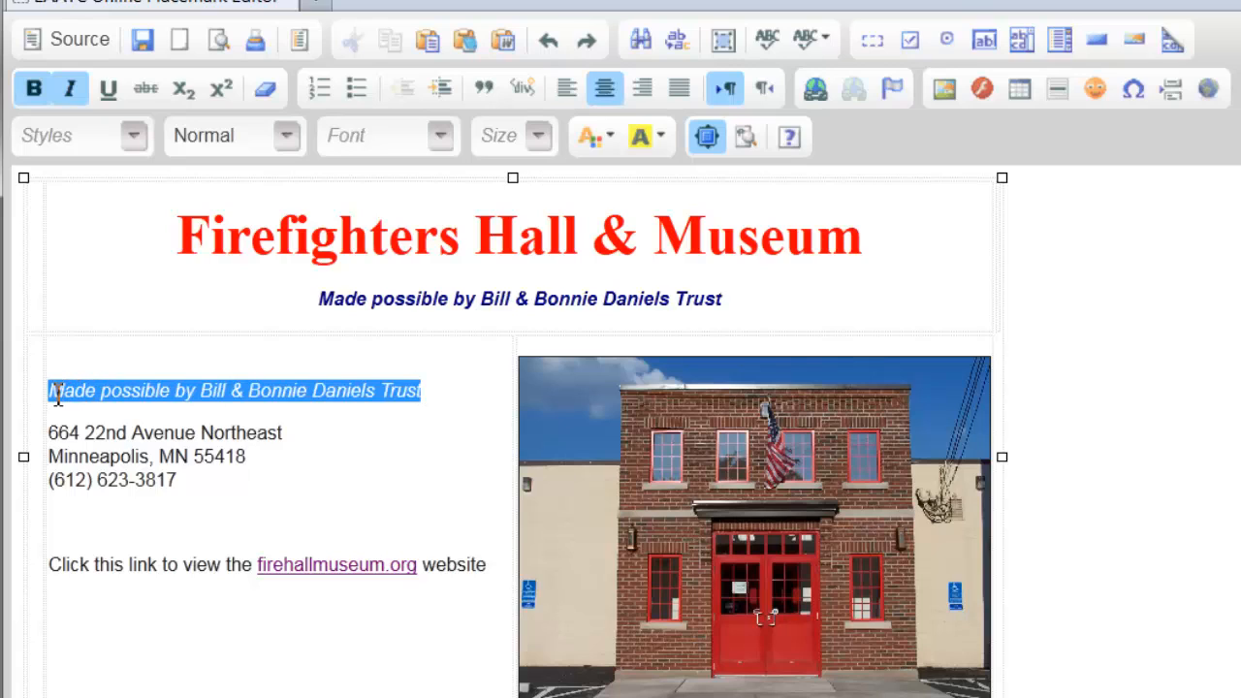
{"action": "key", "text": "Delete"}
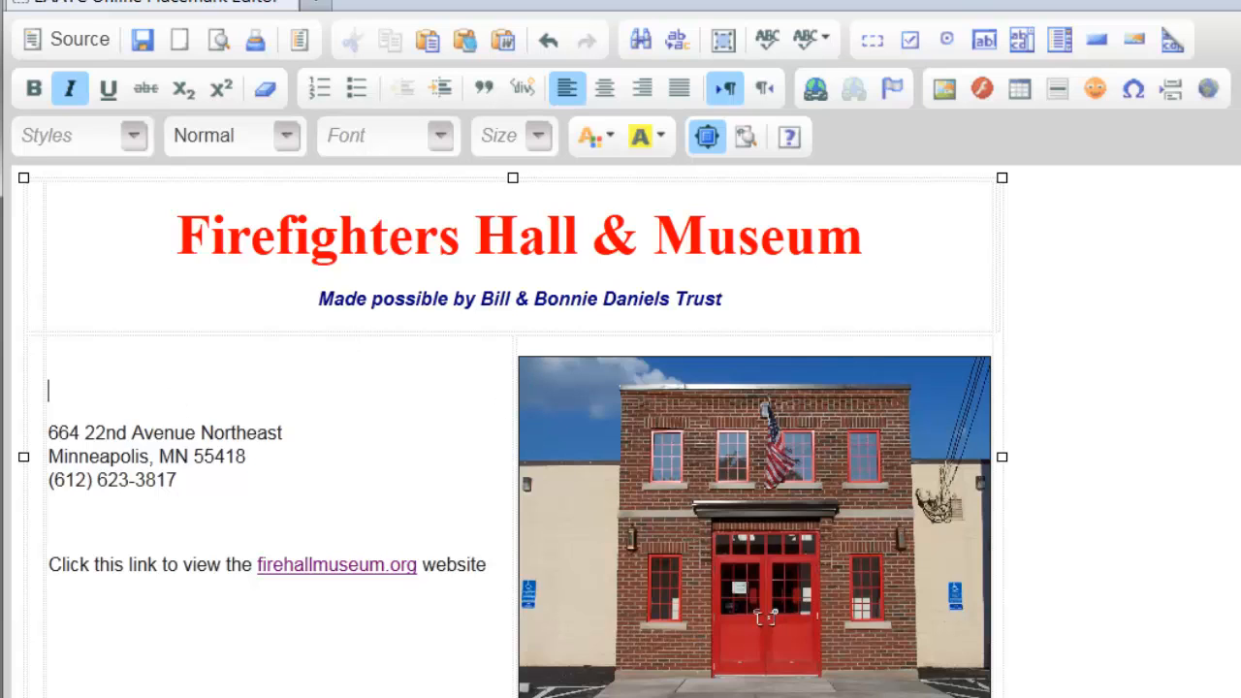
{"action": "left_click_drag", "start_coordinate": [53, 424], "coordinate": [192, 503]}
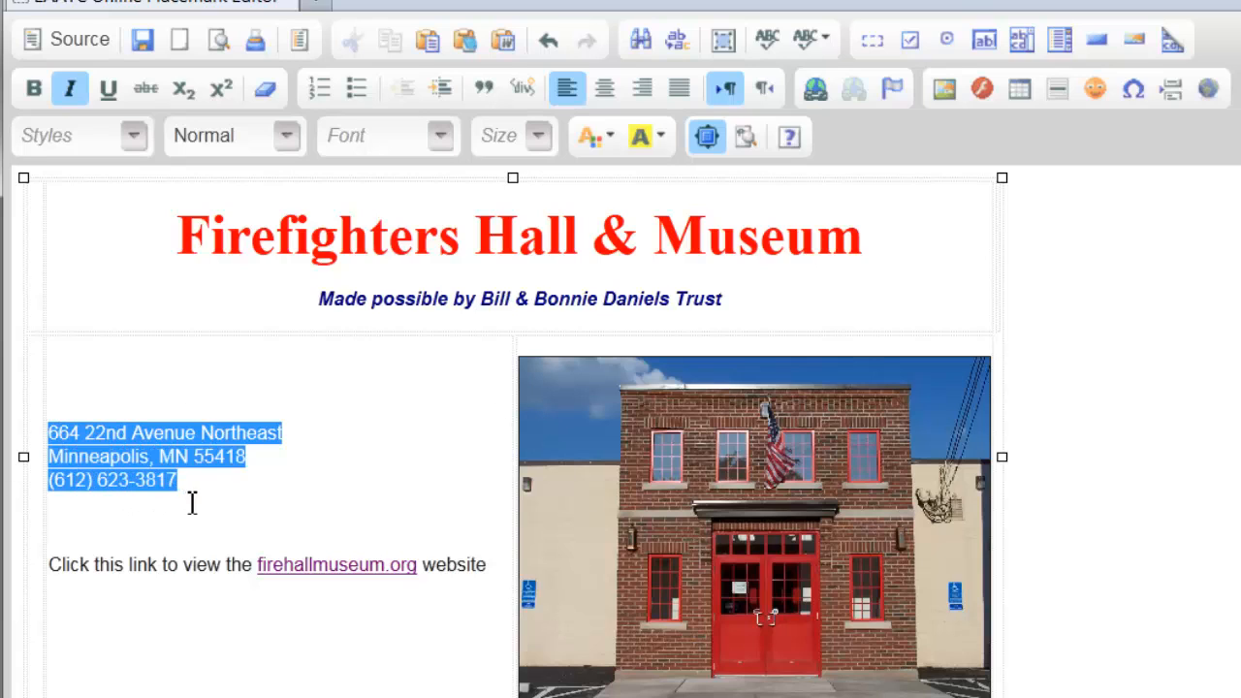
{"action": "left_click", "coordinate": [34, 89]}
{"action": "left_click", "coordinate": [429, 513]}
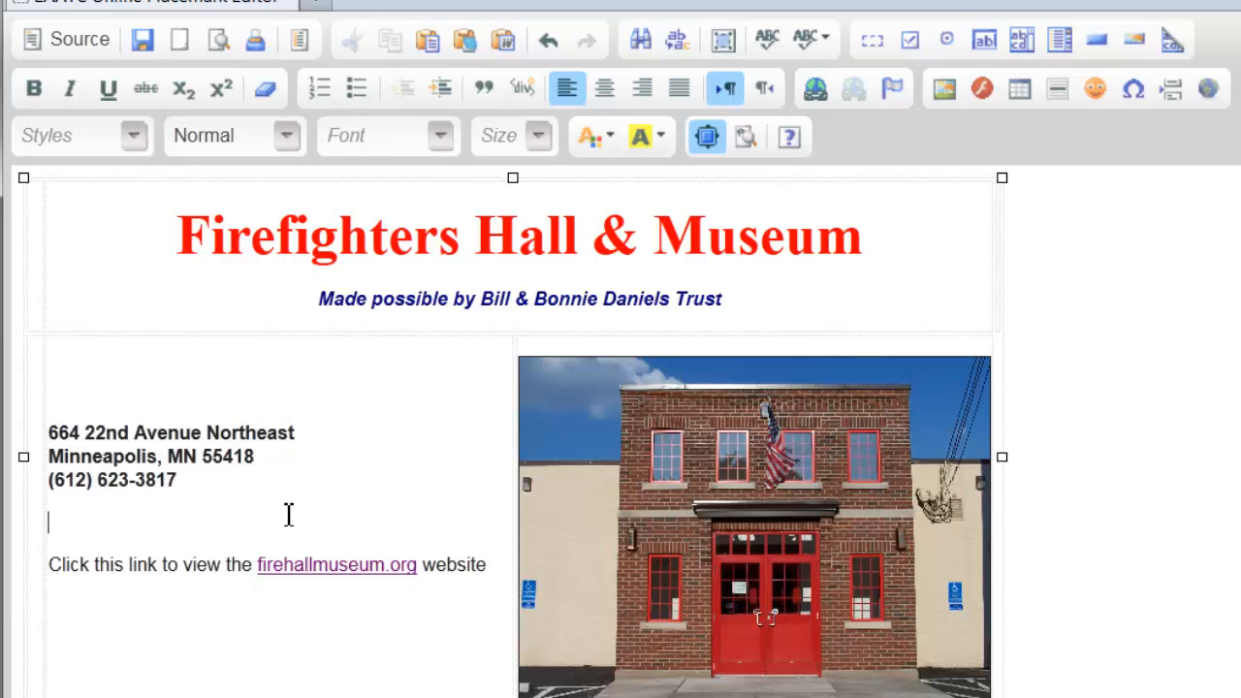
Step: Start a bulleted list below the firehallmuseum.org link line in the address cell
{"action": "scroll", "coordinate": [512, 431], "scroll_direction": "down", "scroll_amount": 2}
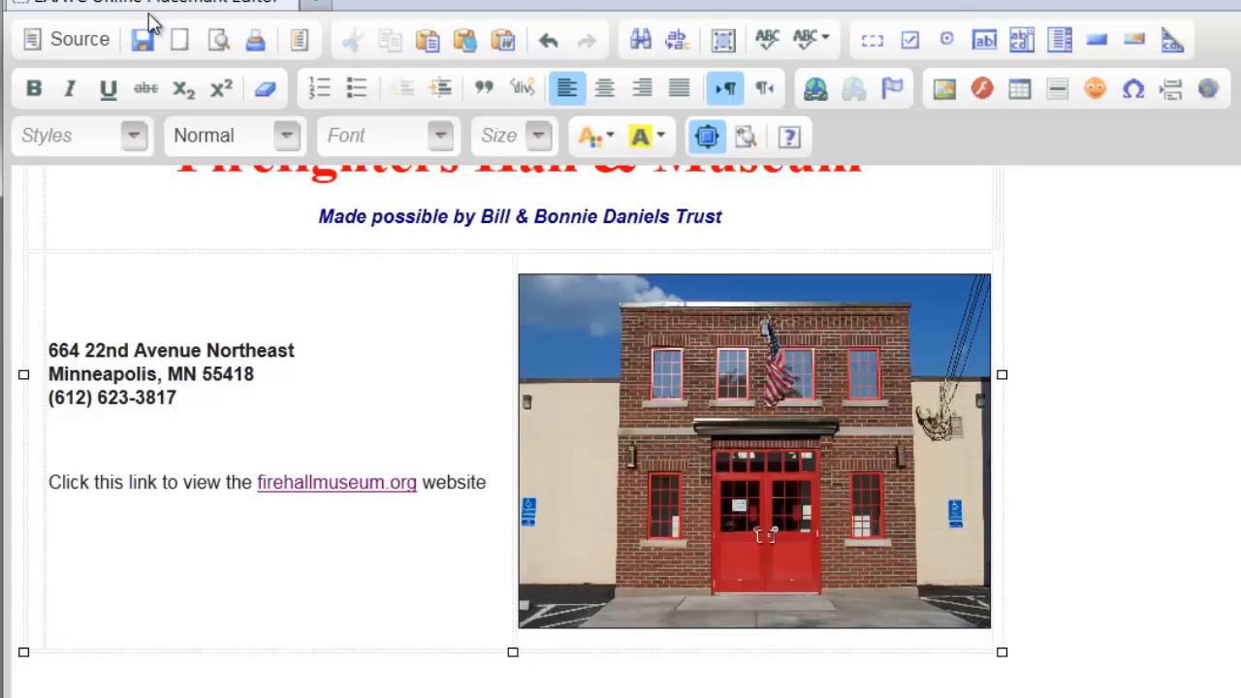
{"action": "left_click", "coordinate": [356, 94]}
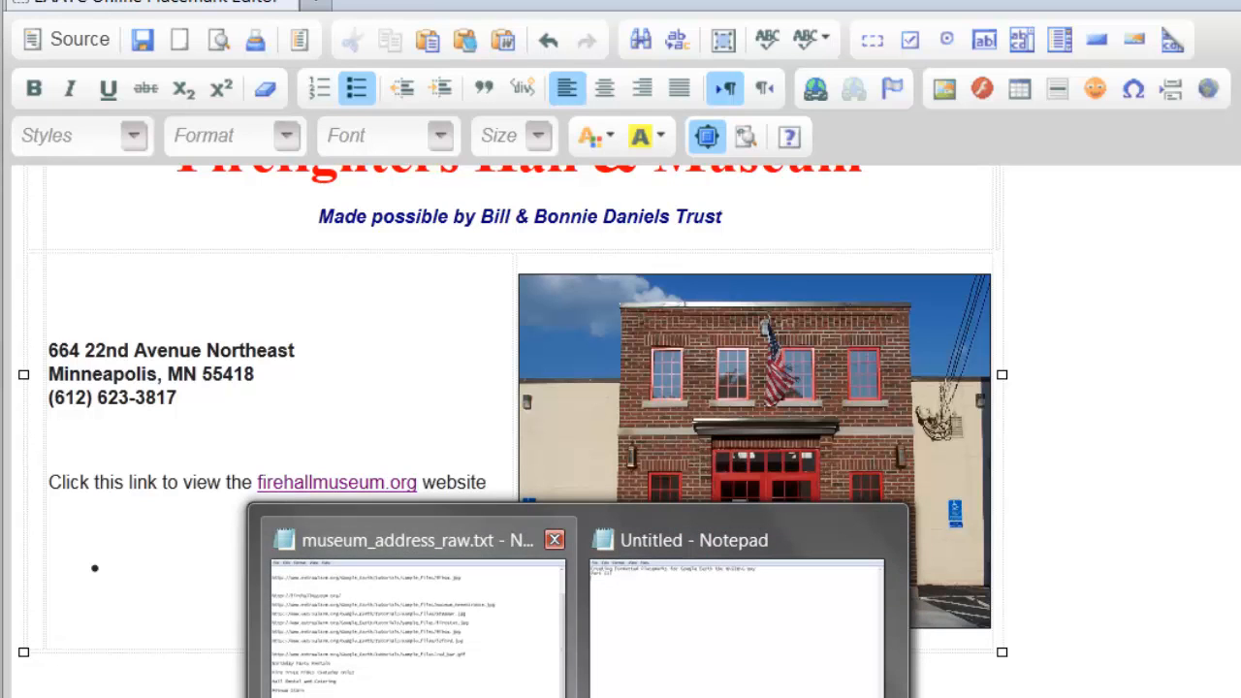
Step: Copy "Birthday Party Rentals" from museum_address_raw.txt in Notepad and paste it as the first bullet in the placemark editor
{"action": "left_click", "coordinate": [450, 601]}
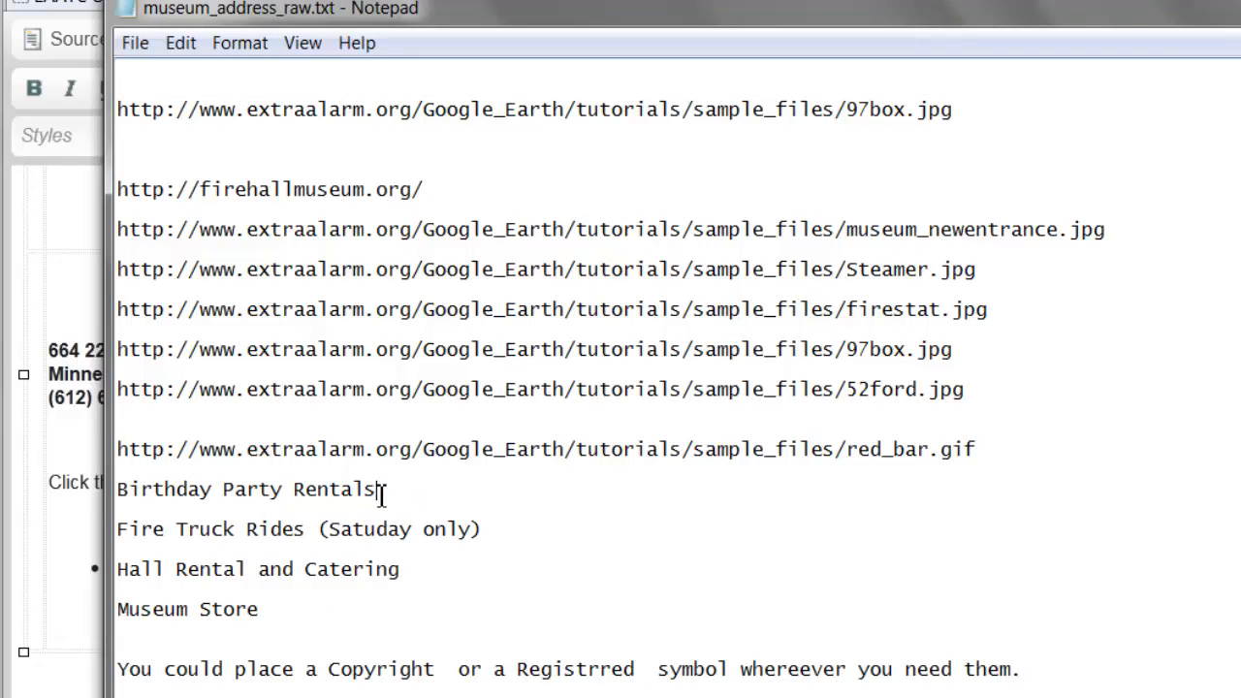
{"action": "left_click_drag", "start_coordinate": [379, 494], "coordinate": [135, 500]}
{"action": "left_click", "coordinate": [116, 497]}
{"action": "key", "text": "shift+End"}
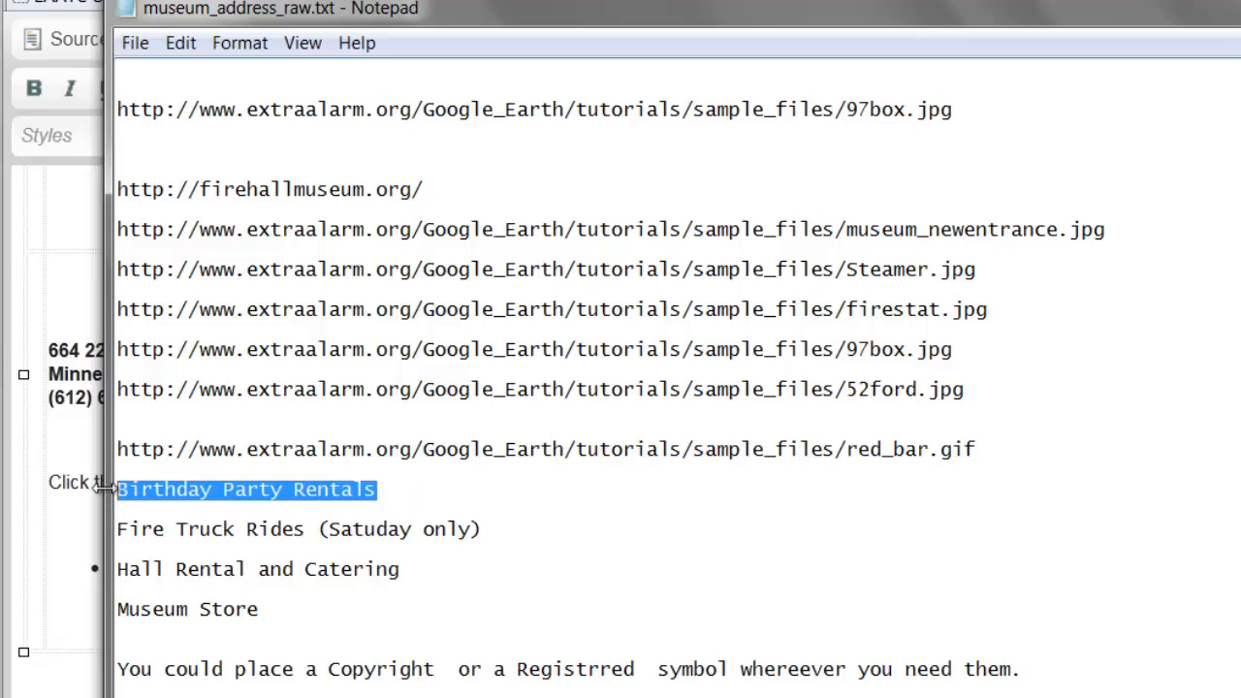
{"action": "left_click", "coordinate": [180, 42]}
{"action": "left_click", "coordinate": [217, 141]}
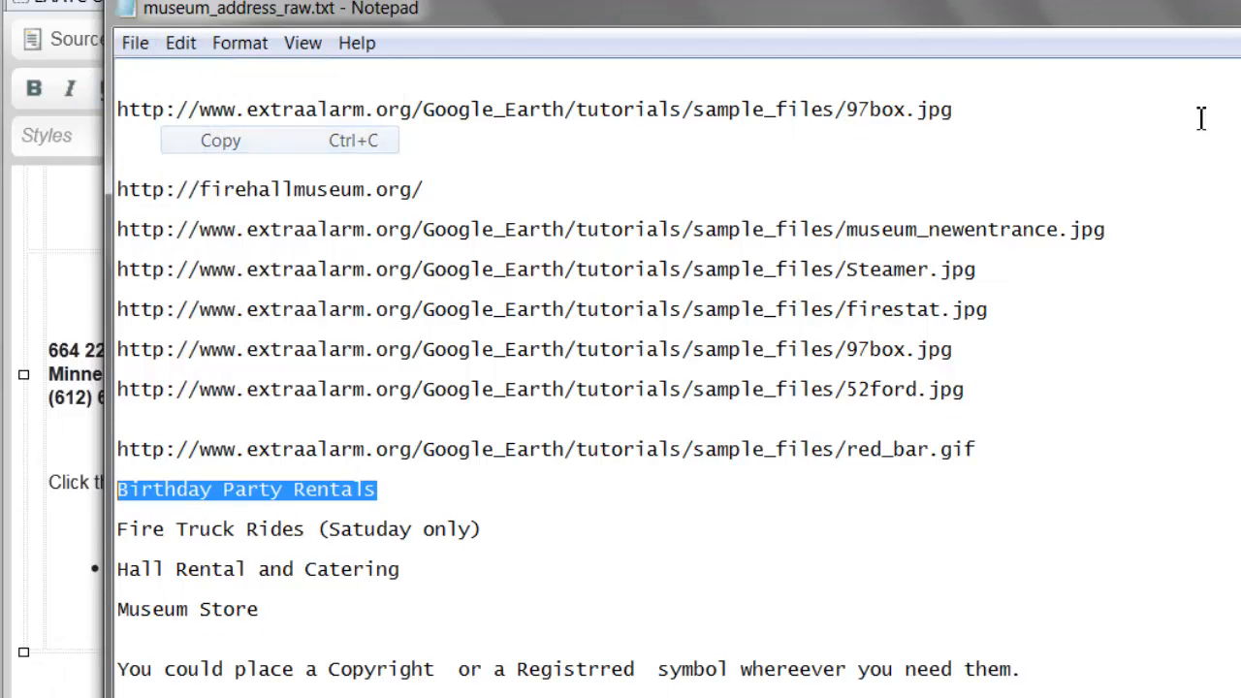
{"action": "key", "text": "alt+Tab"}
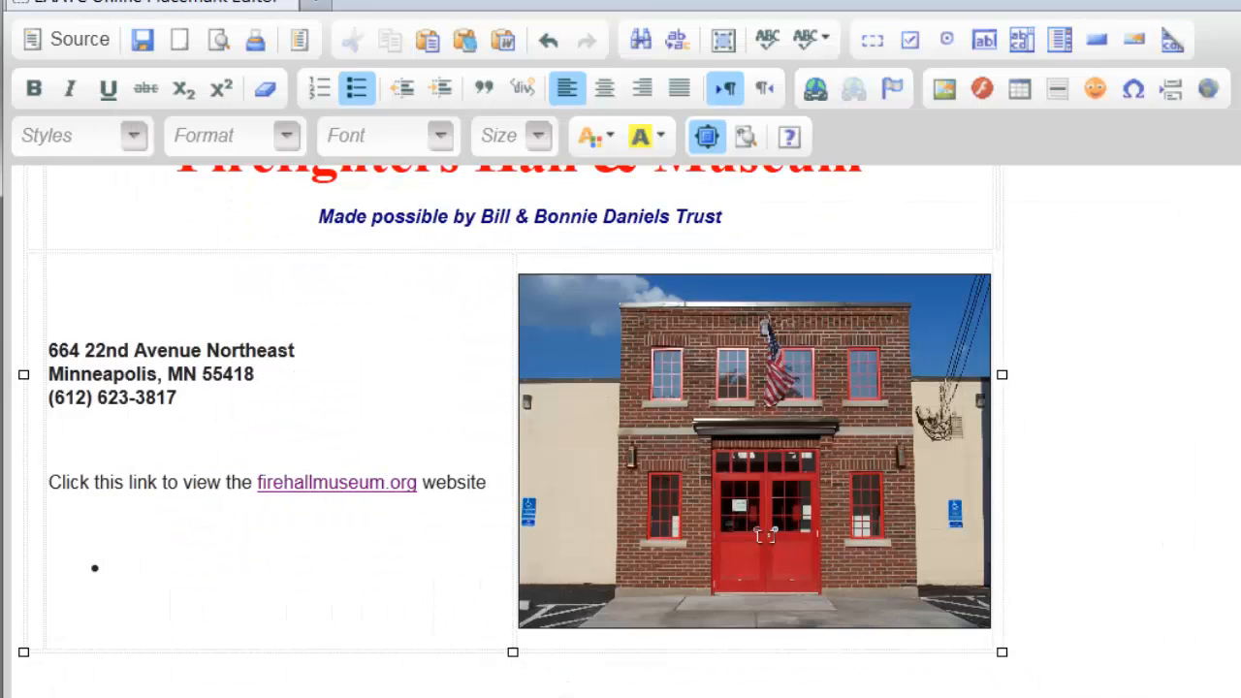
{"action": "key", "text": "ctrl+v"}
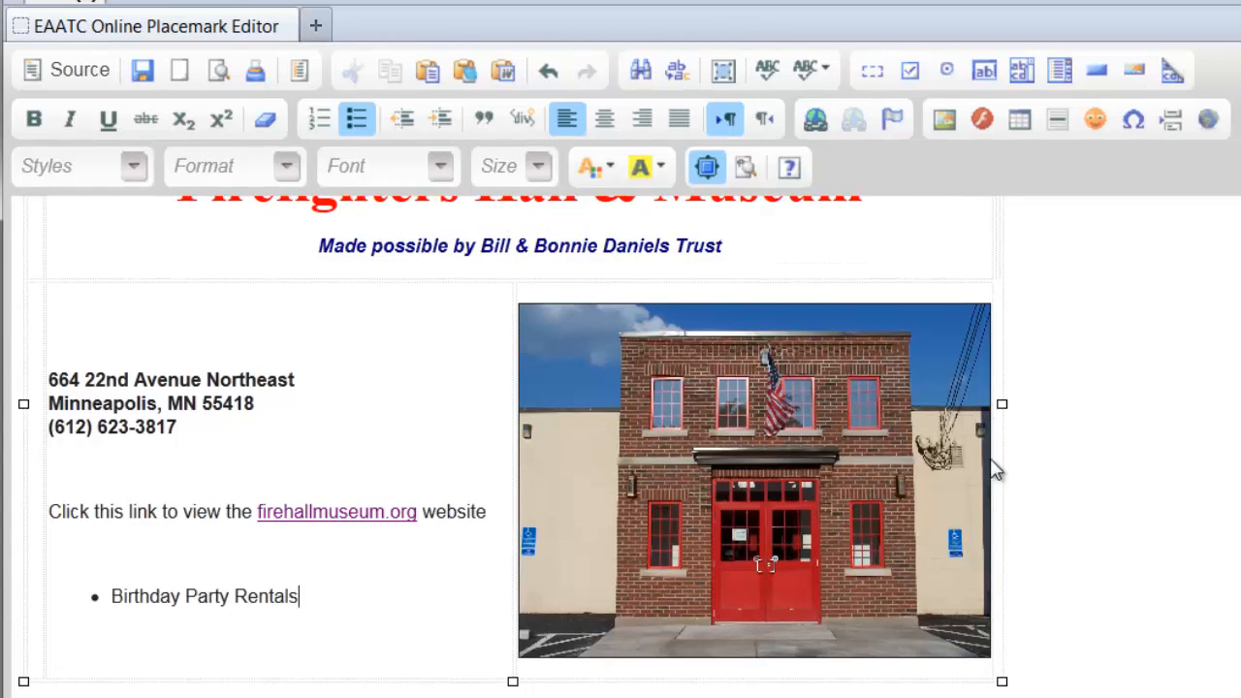
Step: Copy "Fire Truck Rides (Satuday only)", "Hall Rental and Catering" and "Museum Store" from the Notepad file into separate new bullets
{"action": "key", "text": "Return"}
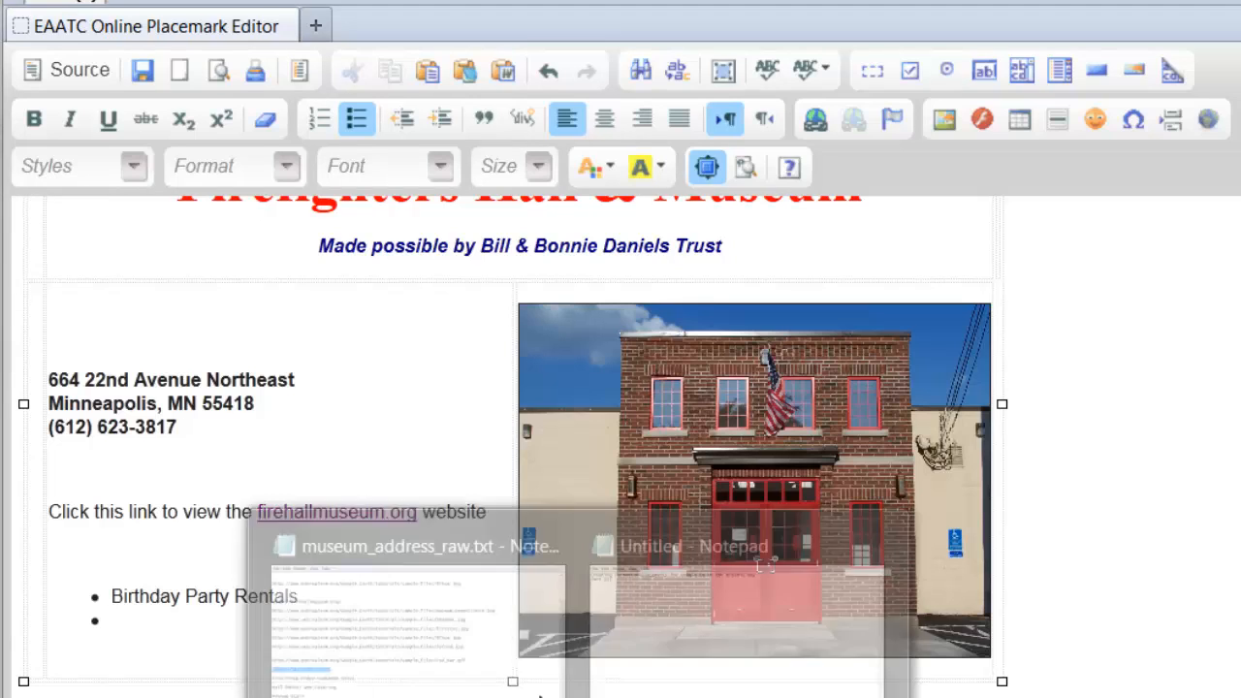
{"action": "left_click", "coordinate": [304, 657]}
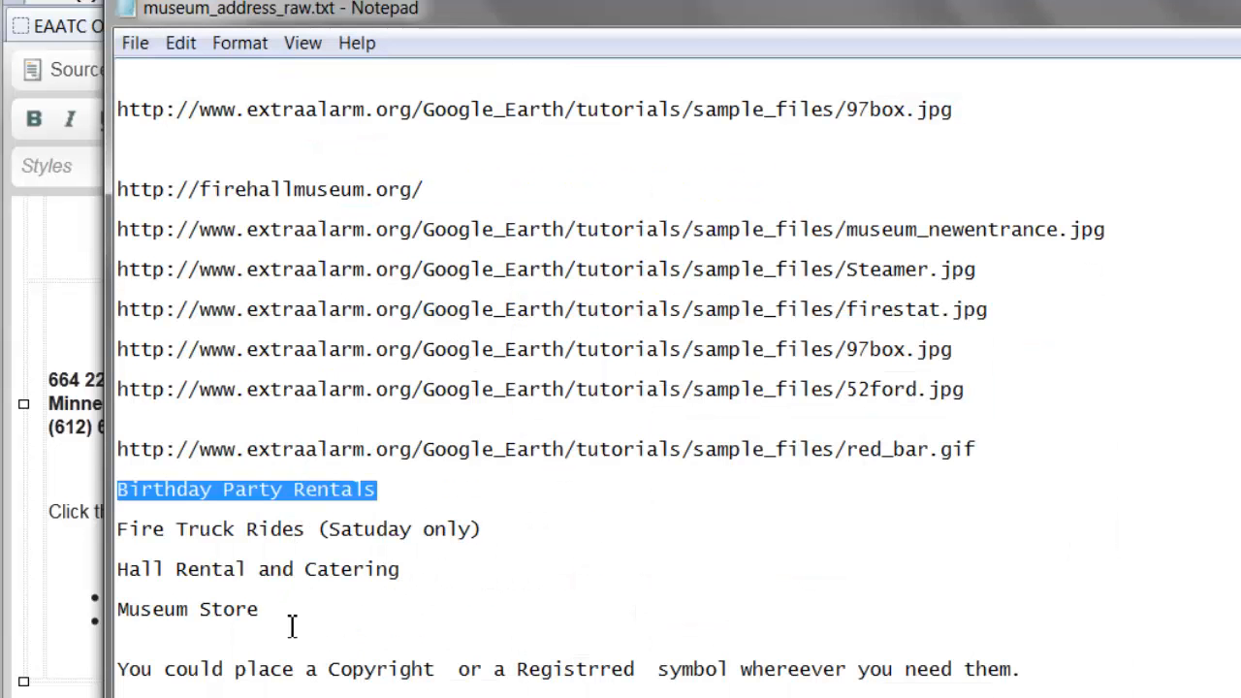
{"action": "left_click_drag", "start_coordinate": [487, 529], "coordinate": [117, 529]}
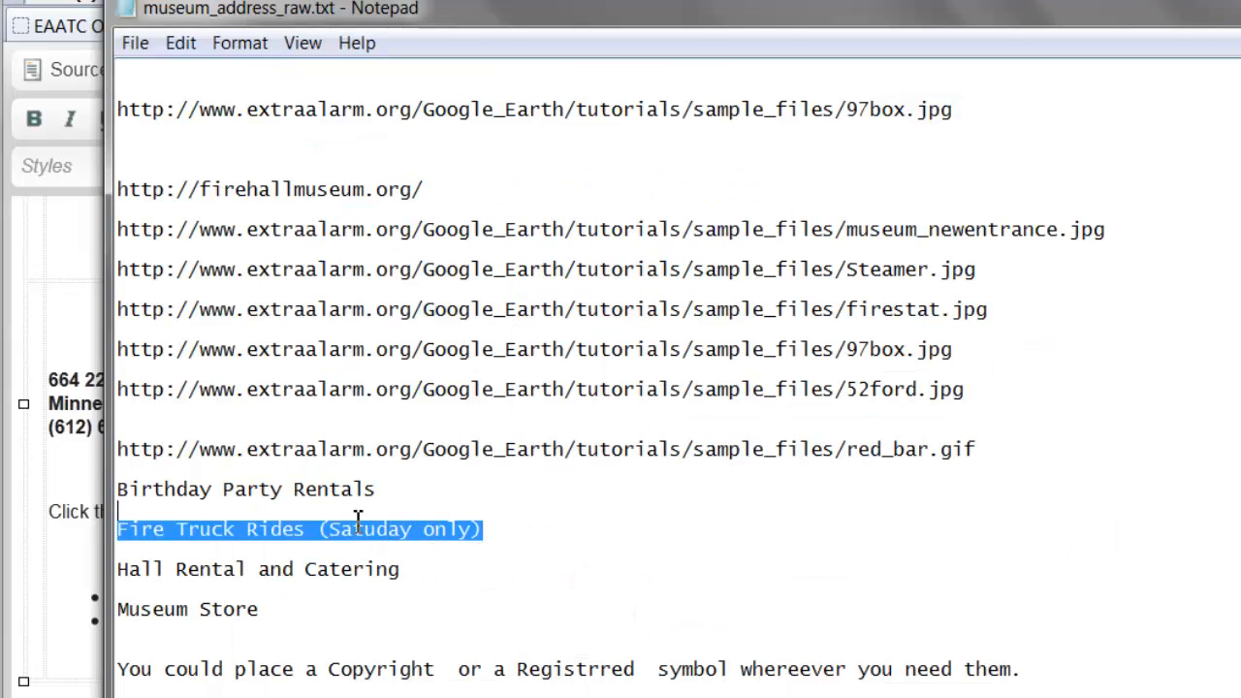
{"action": "key", "text": "ctrl+x"}
{"action": "key", "text": "ctrl+v"}
{"action": "key", "text": "shift+Home"}
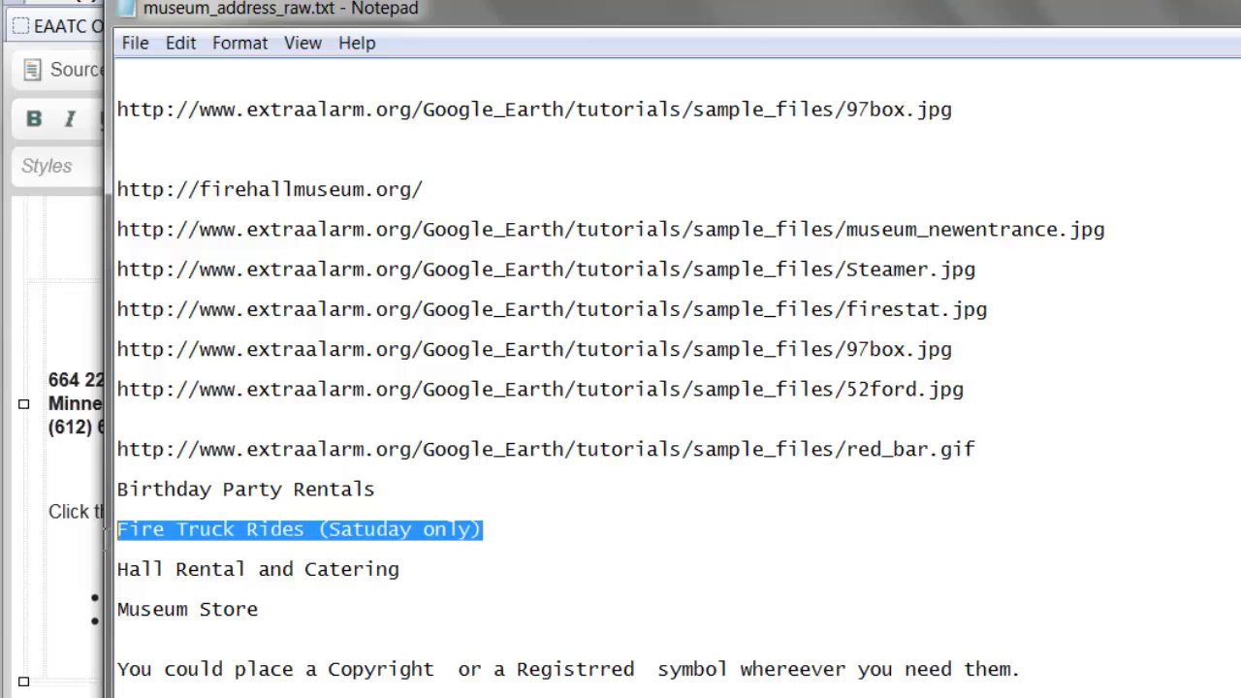
{"action": "left_click", "coordinate": [169, 53]}
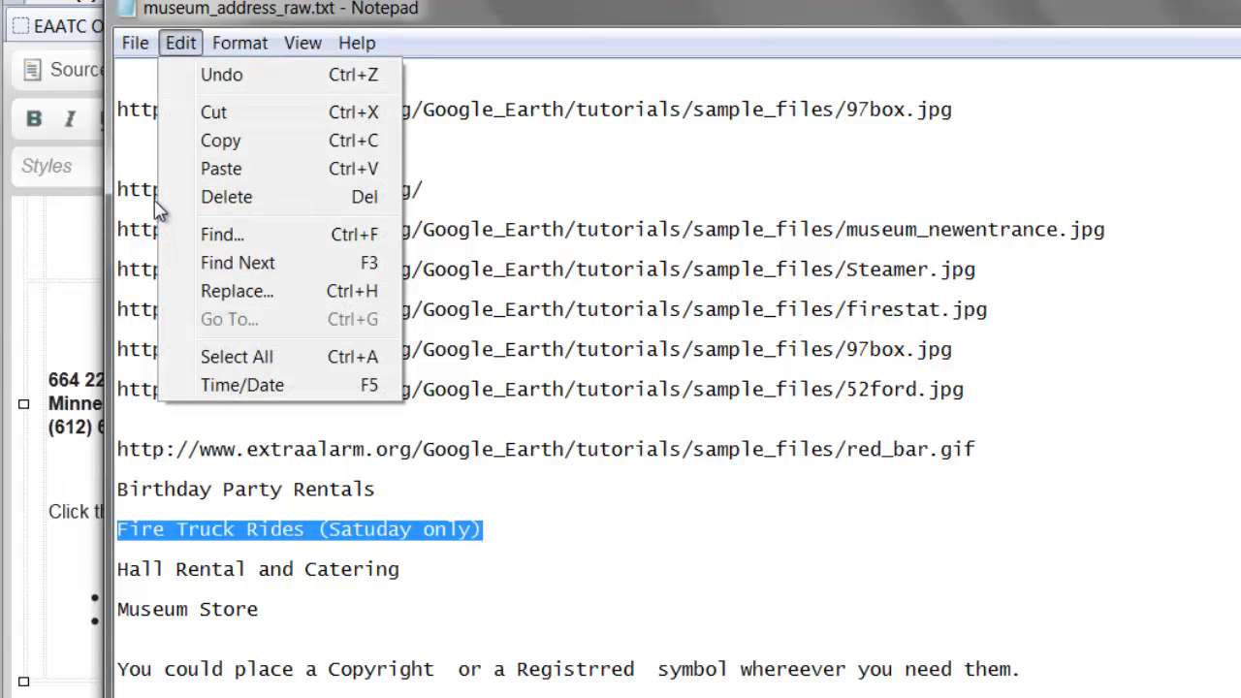
{"action": "left_click", "coordinate": [208, 145]}
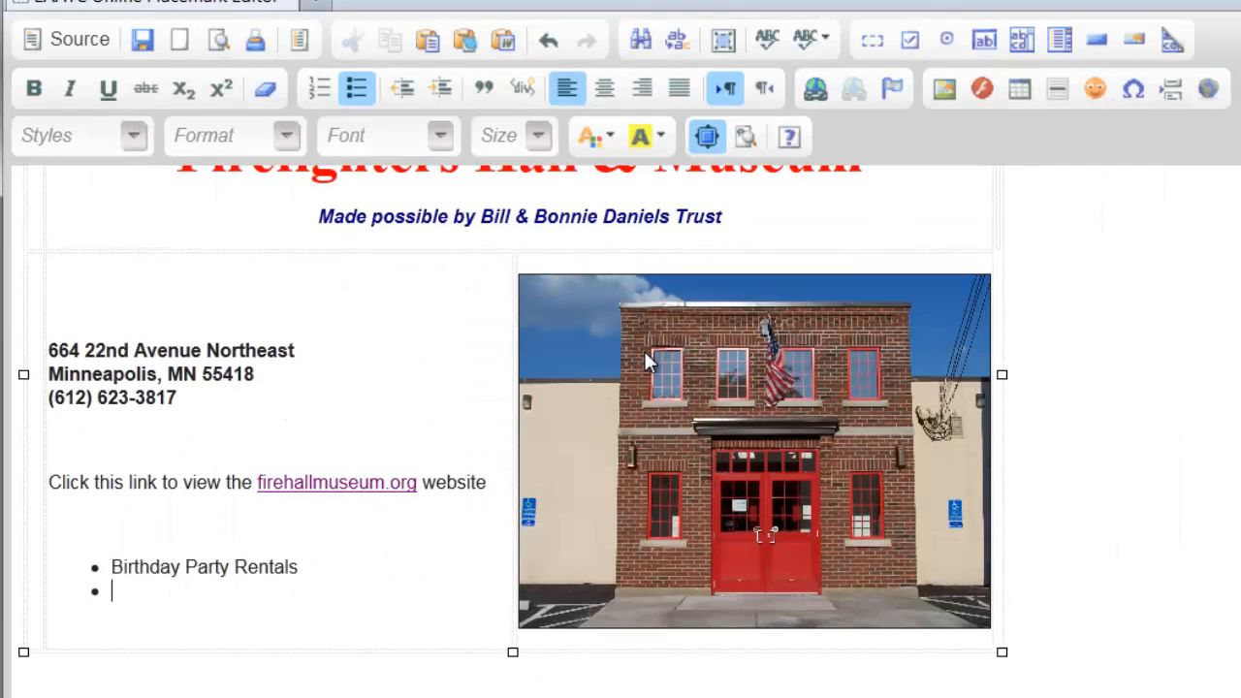
{"action": "key", "text": "ctrl+v"}
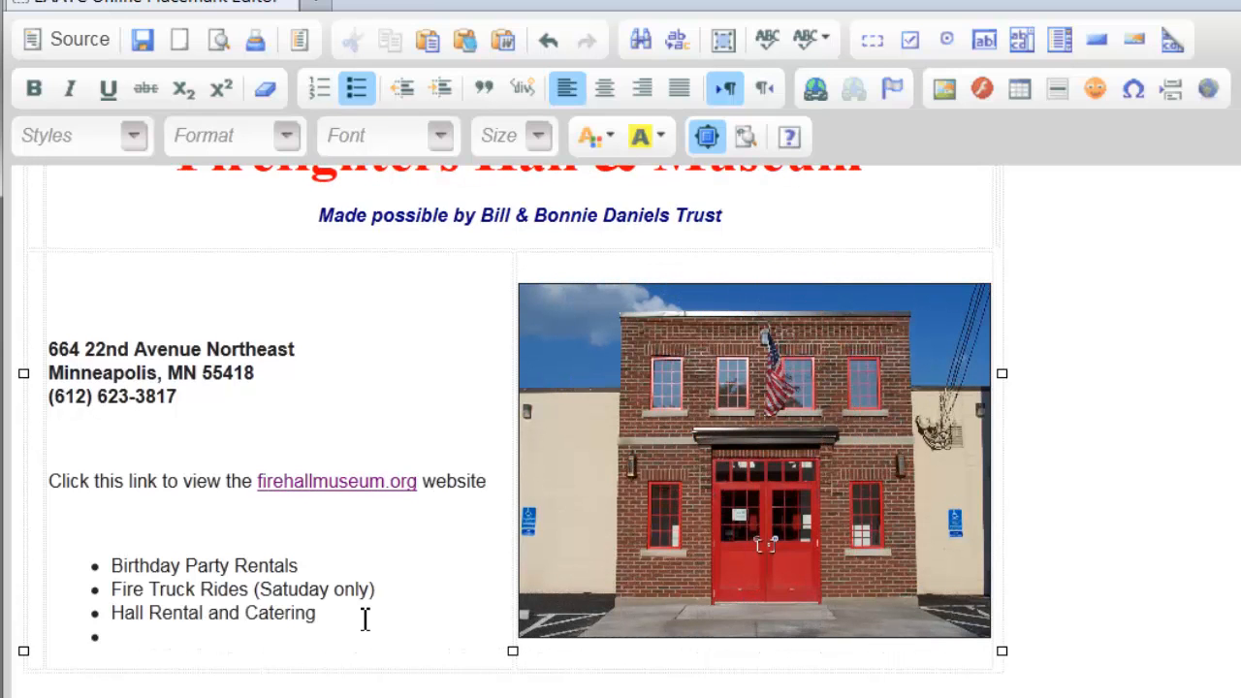
{"action": "key", "text": "ctrl+v"}
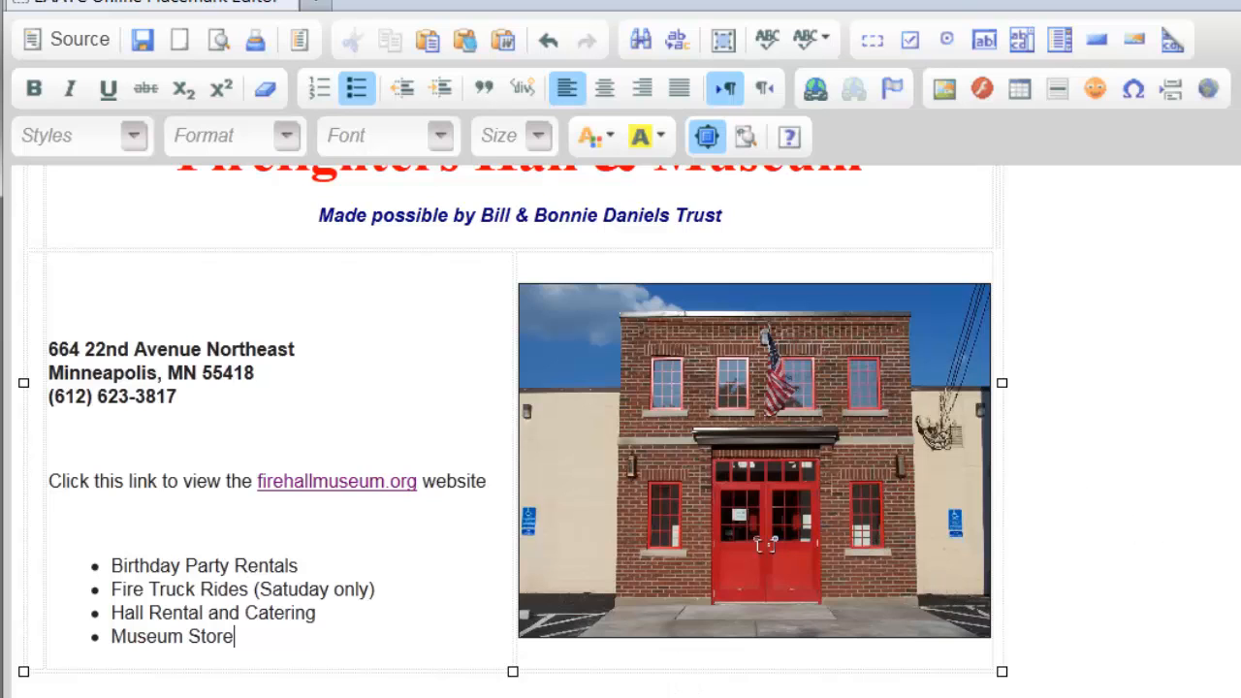
{"action": "scroll", "coordinate": [513, 422], "scroll_direction": "down", "scroll_amount": 1}
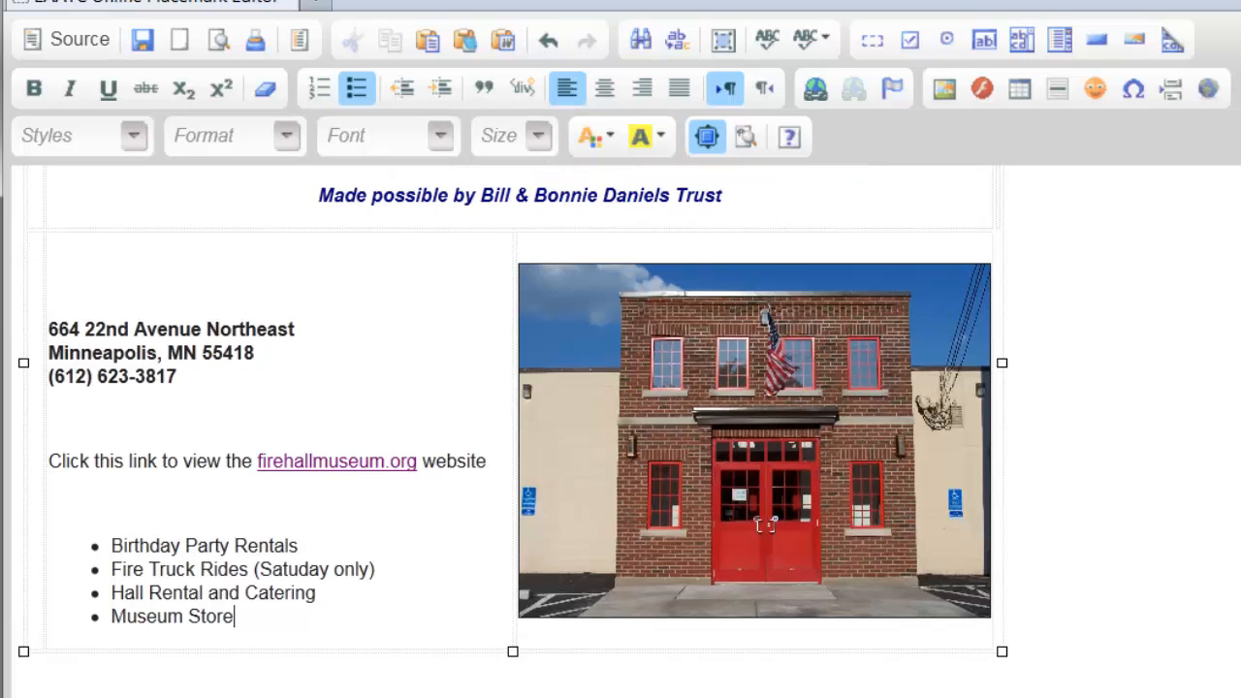
{"action": "left_click", "coordinate": [194, 676]}
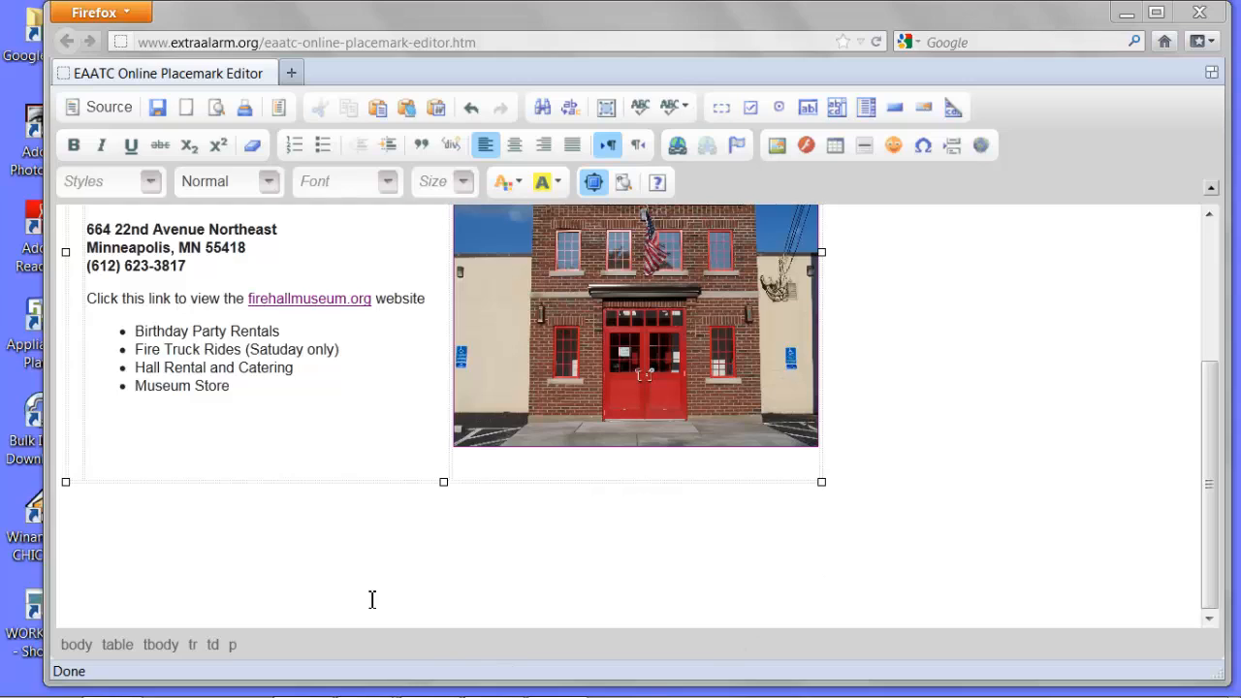
Step: Insert a new table row after the row holding the address and bulleted list
{"action": "right_click", "coordinate": [210, 428]}
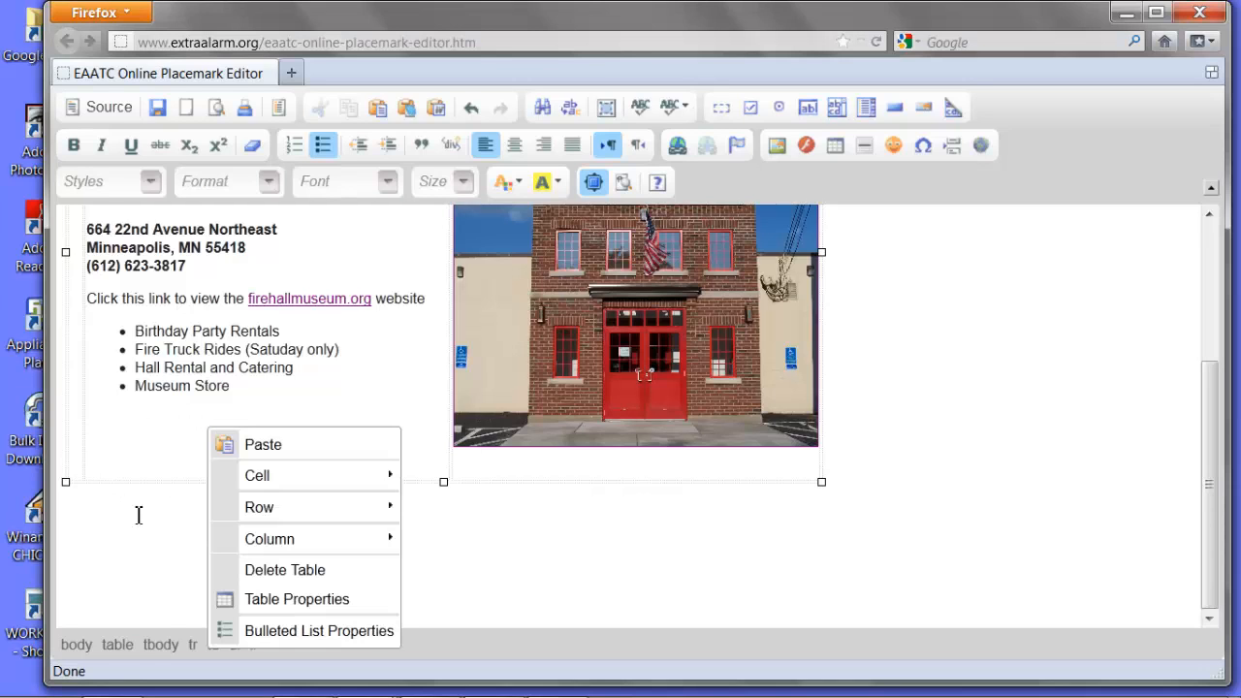
{"action": "mouse_move", "coordinate": [252, 514]}
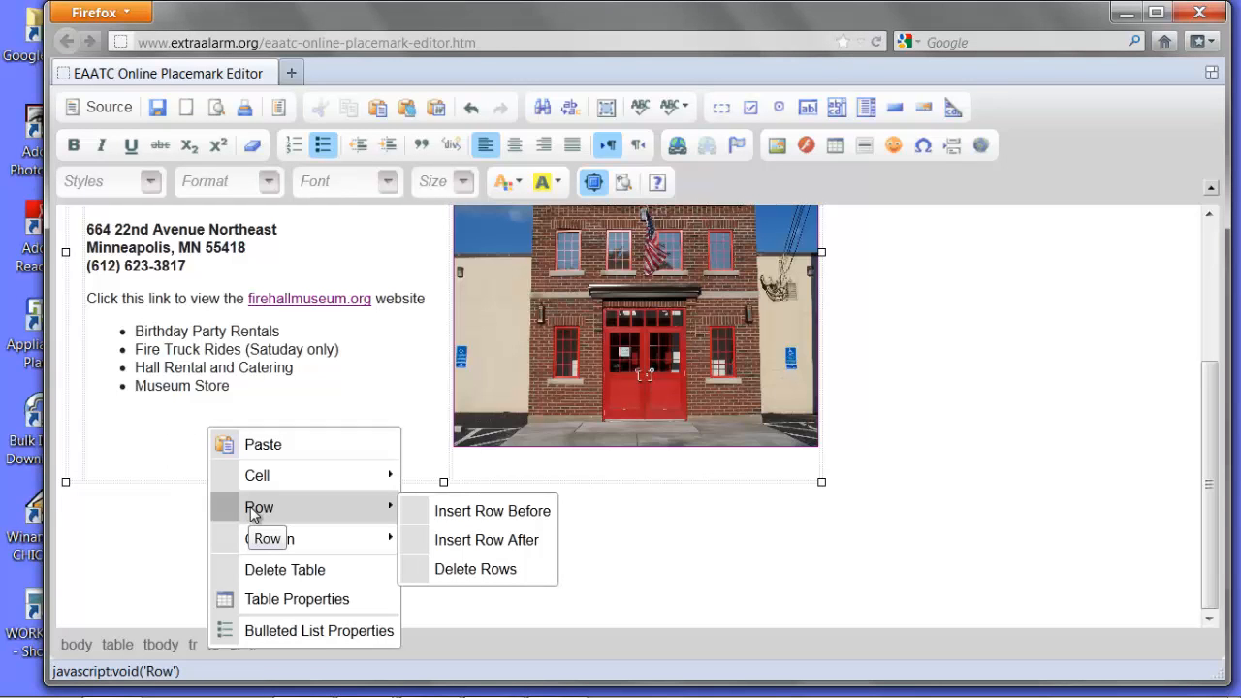
{"action": "left_click", "coordinate": [471, 554]}
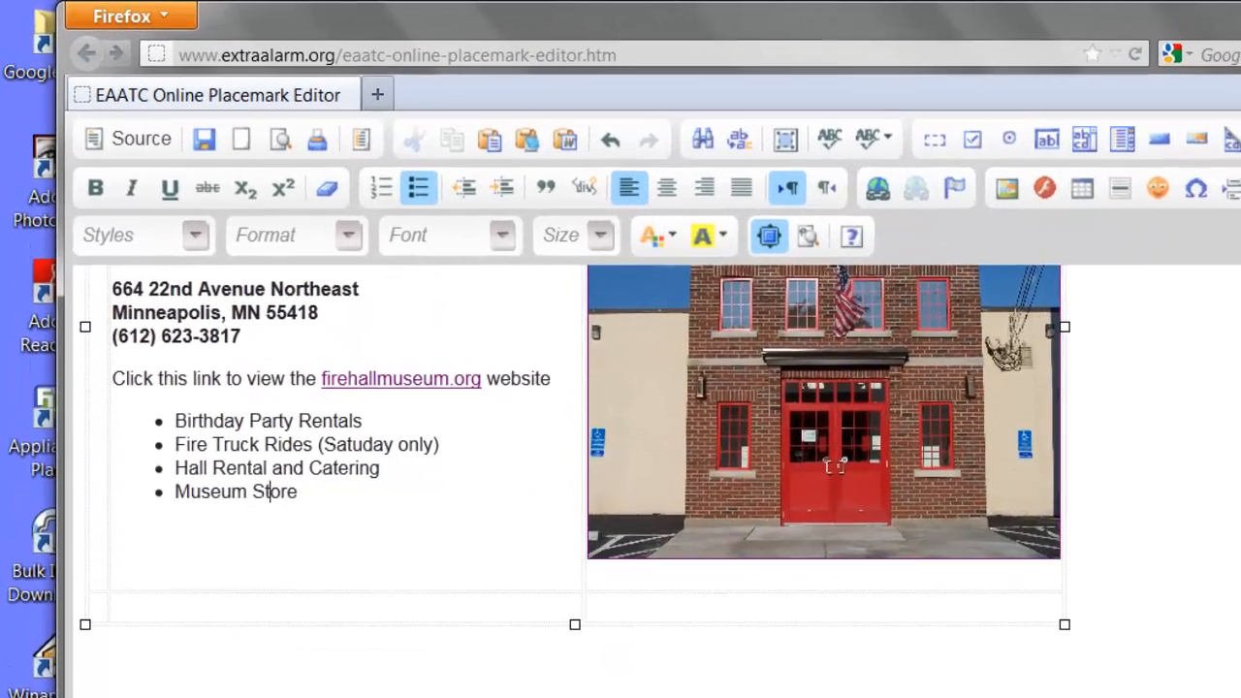
Step: Set the placemark table's border size to 1
{"action": "right_click", "coordinate": [457, 531]}
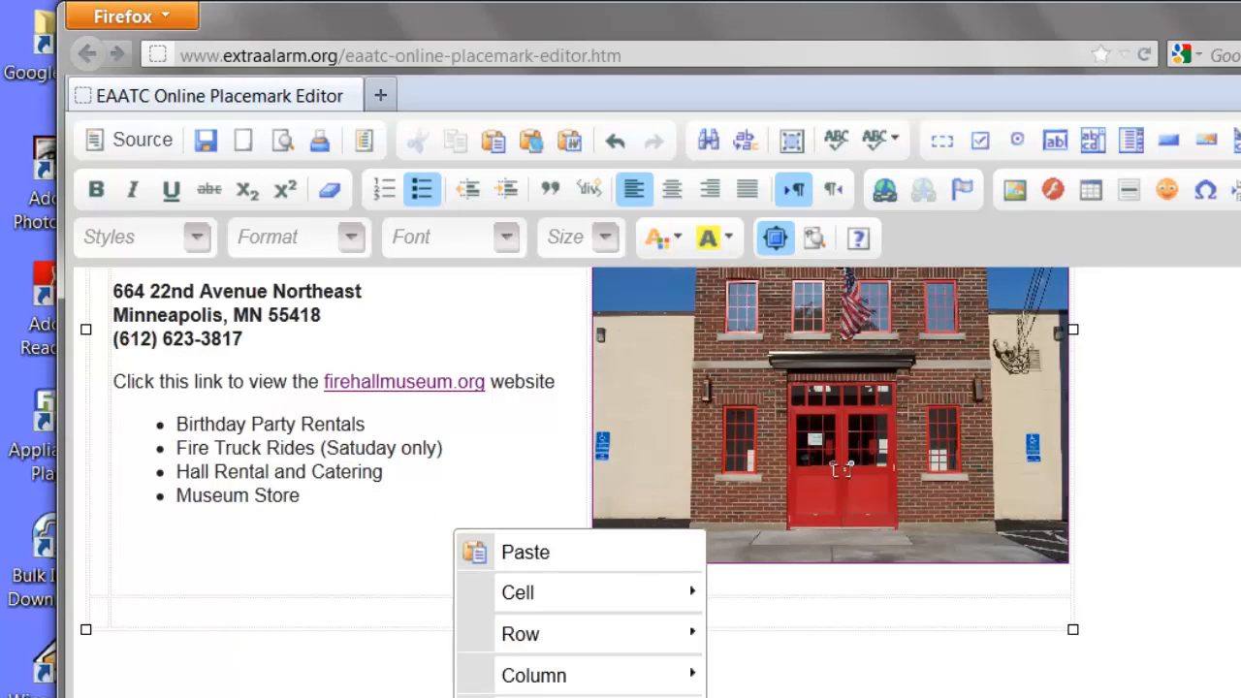
{"action": "left_click", "coordinate": [523, 697]}
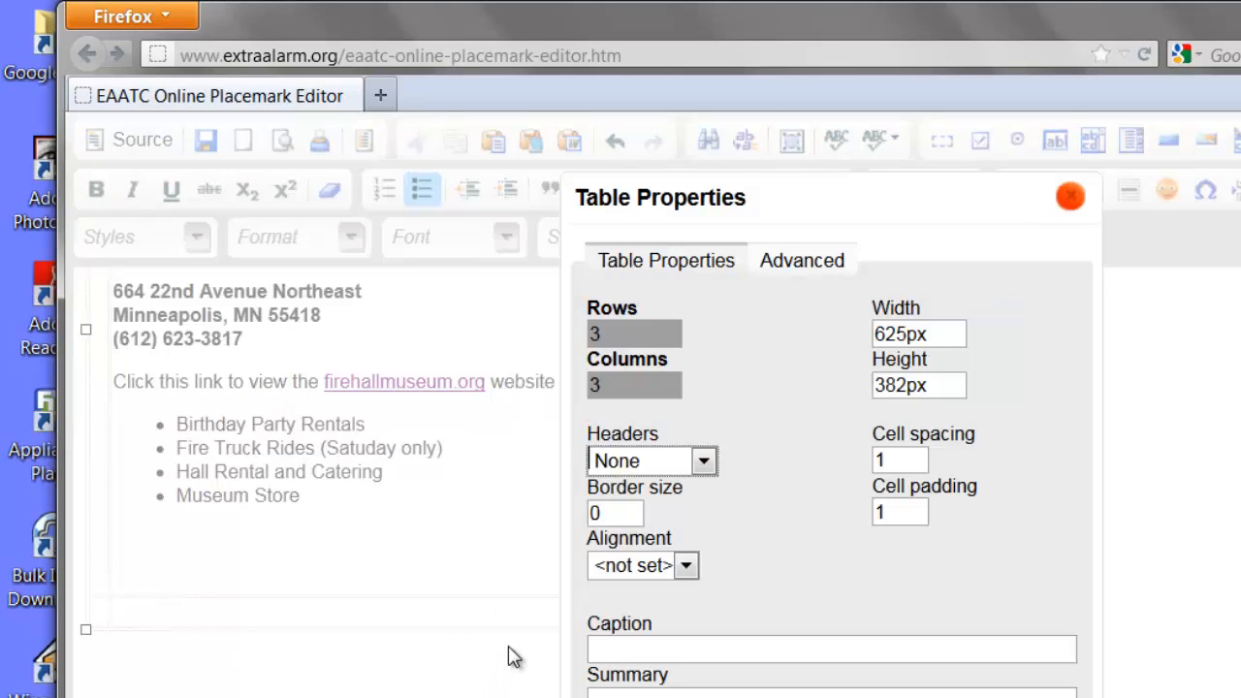
{"action": "double_click", "coordinate": [603, 512]}
{"action": "type", "text": "1"}
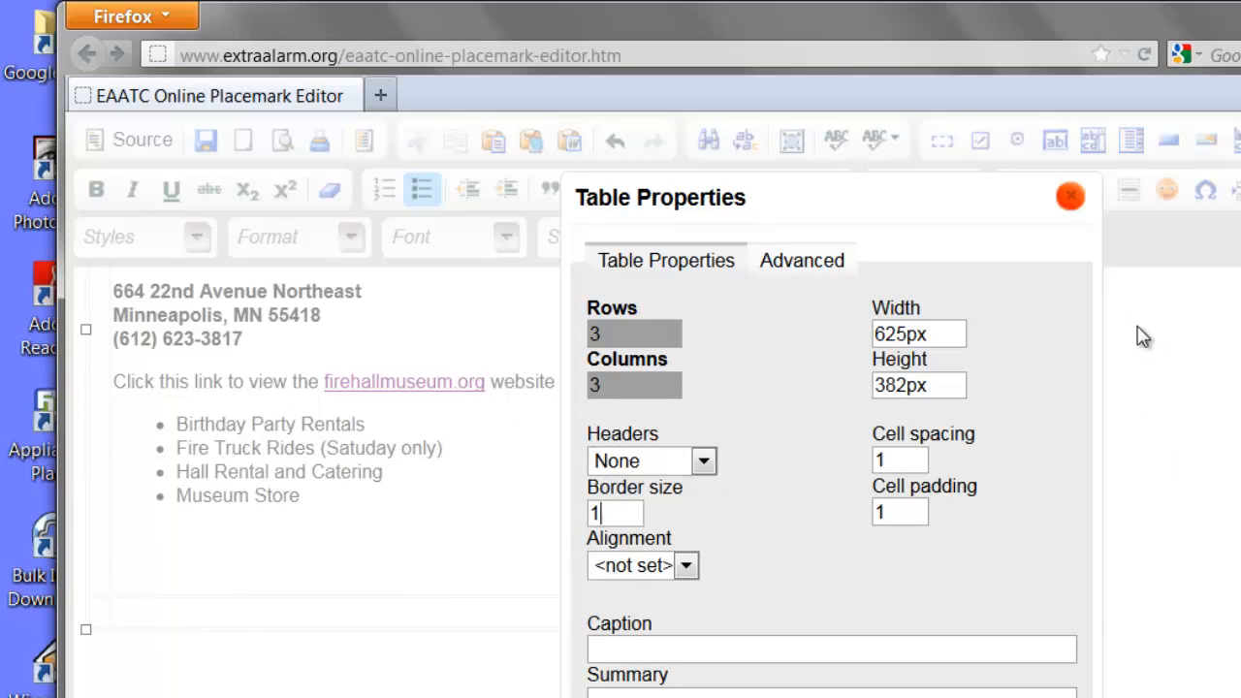
{"action": "key", "text": "Return"}
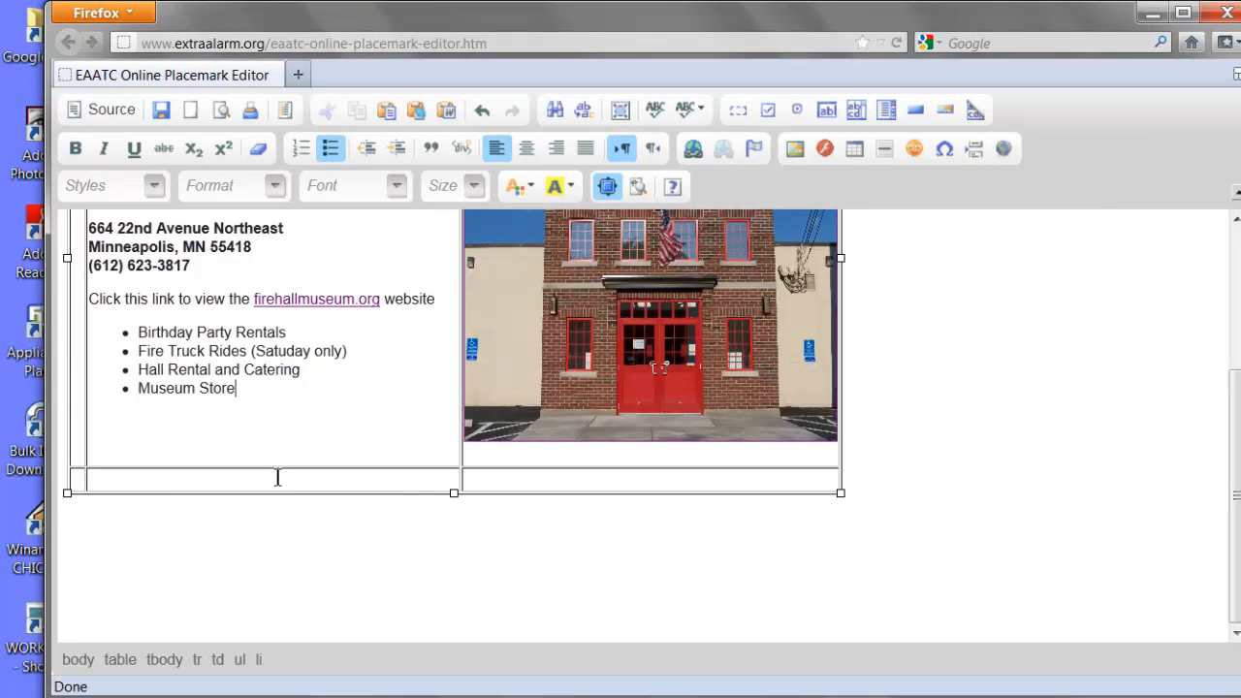
Step: Make the bottom row's middle cell span the address and photo columns and add blank lines inside it
{"action": "right_click", "coordinate": [273, 481]}
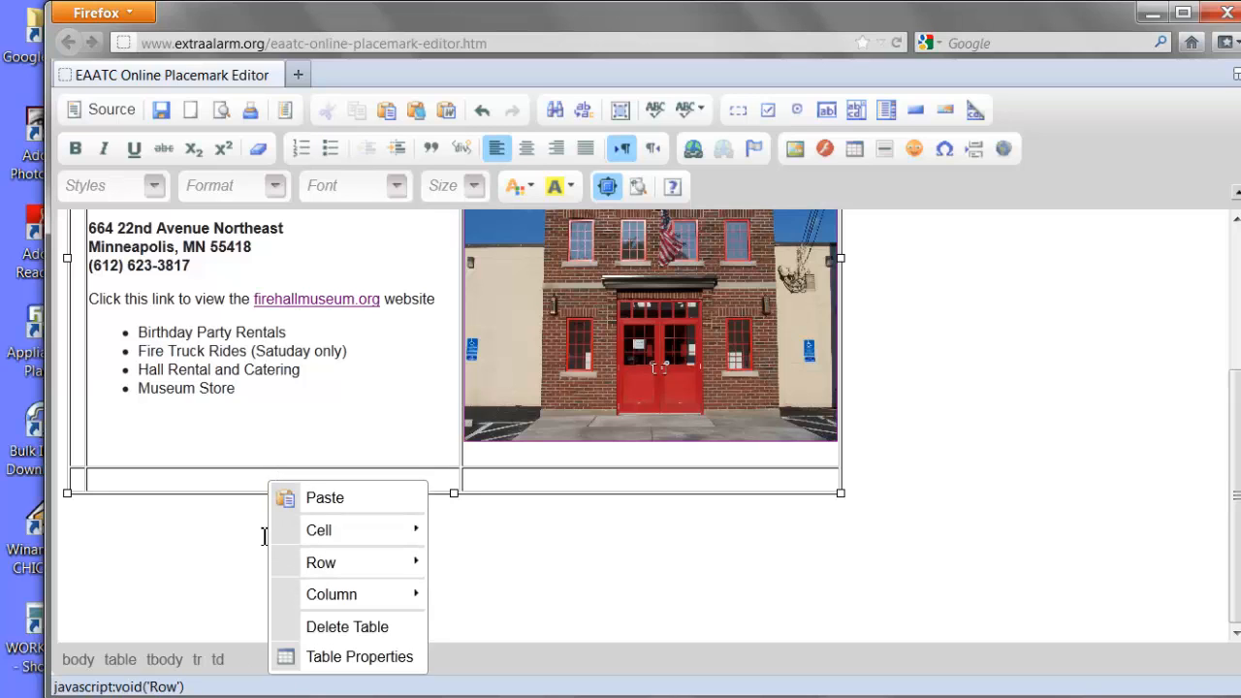
{"action": "mouse_move", "coordinate": [298, 539]}
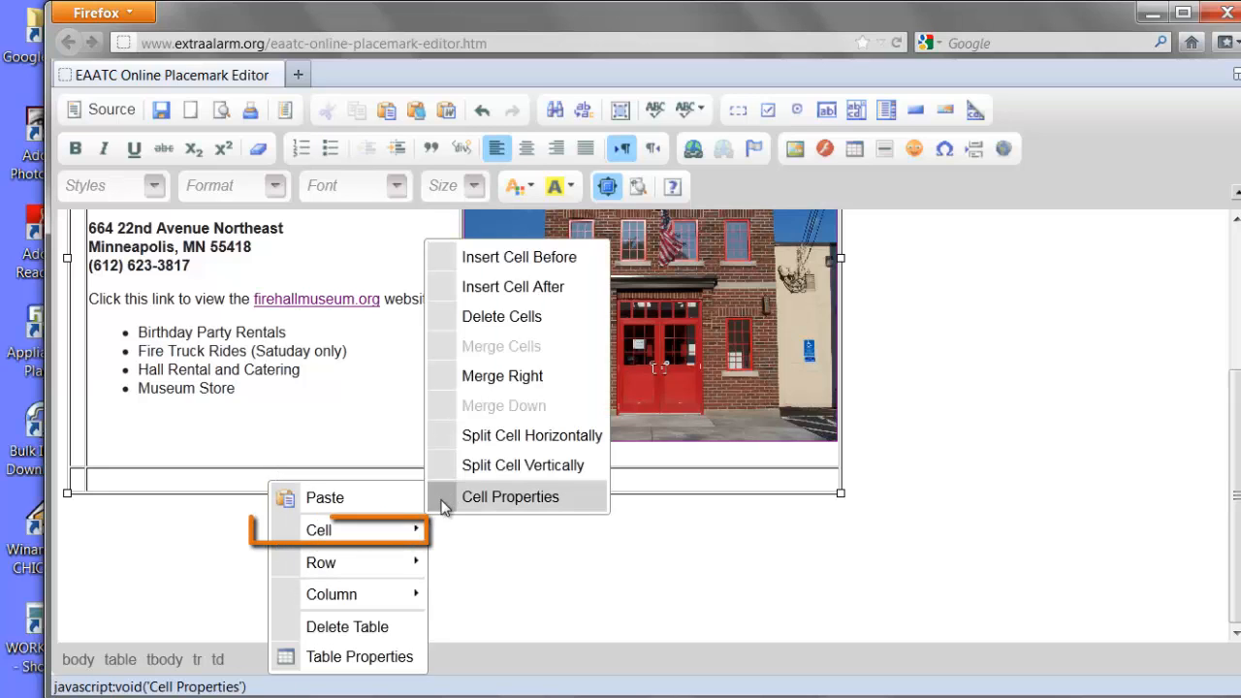
{"action": "left_click", "coordinate": [480, 496]}
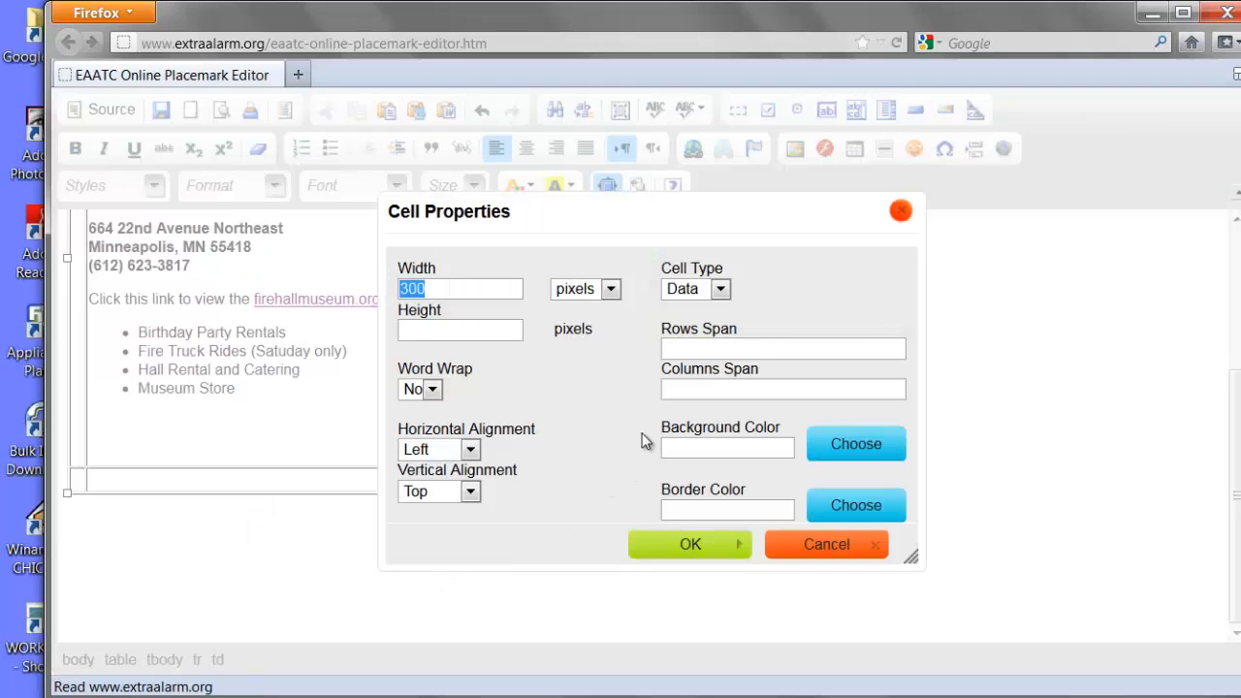
{"action": "left_click", "coordinate": [687, 388]}
{"action": "left_click", "coordinate": [653, 545]}
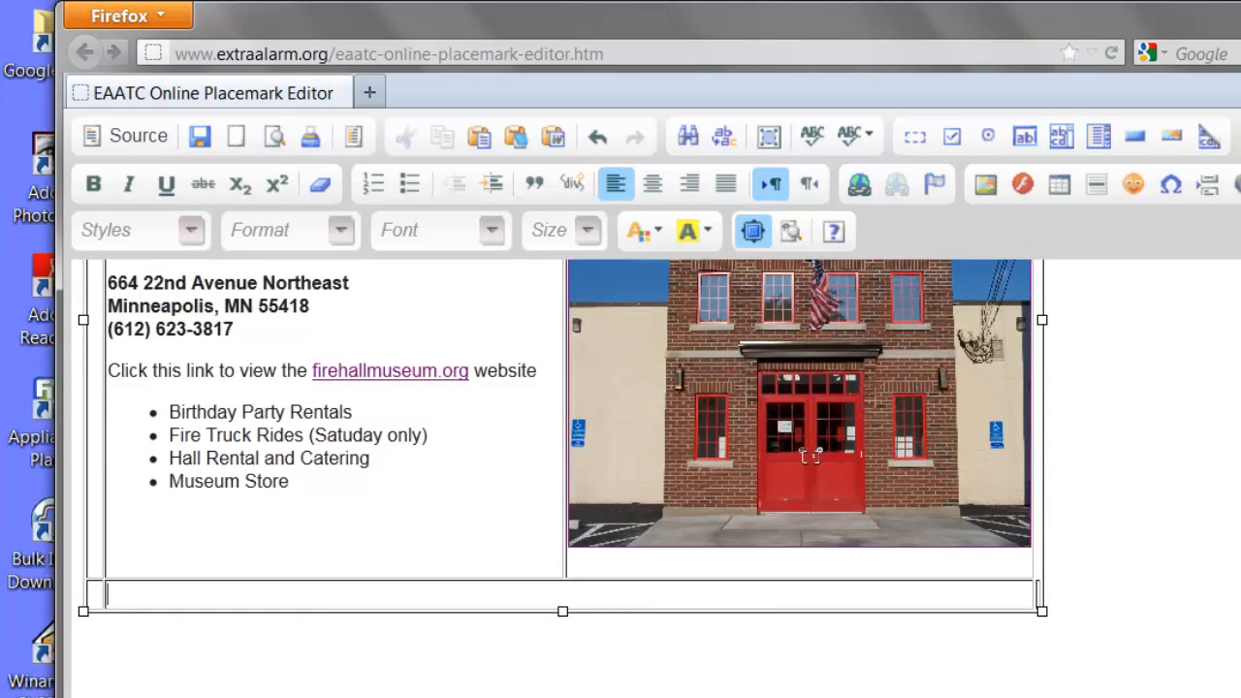
{"action": "key", "text": "Return"}
{"action": "key", "text": "Return"}
{"action": "key", "text": "Return"}
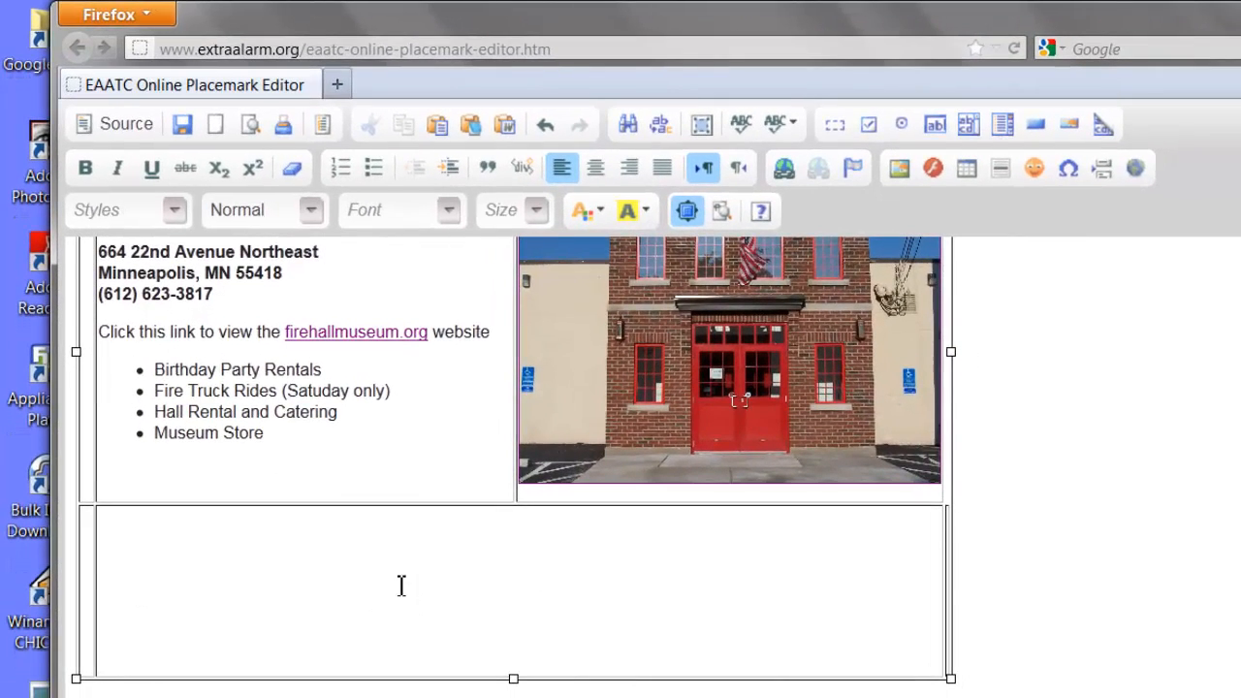
Step: Try a horizontal line across the top of the spanning bottom cell and undo it
{"action": "left_click", "coordinate": [112, 544]}
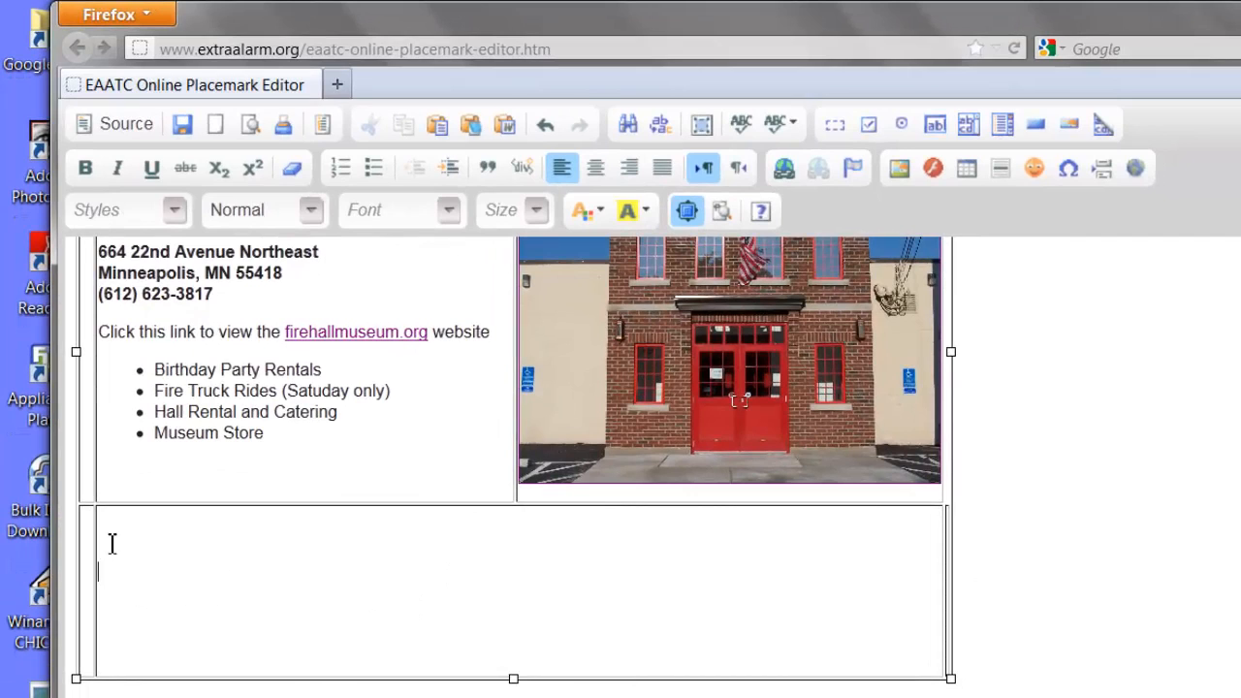
{"action": "left_click", "coordinate": [1001, 170]}
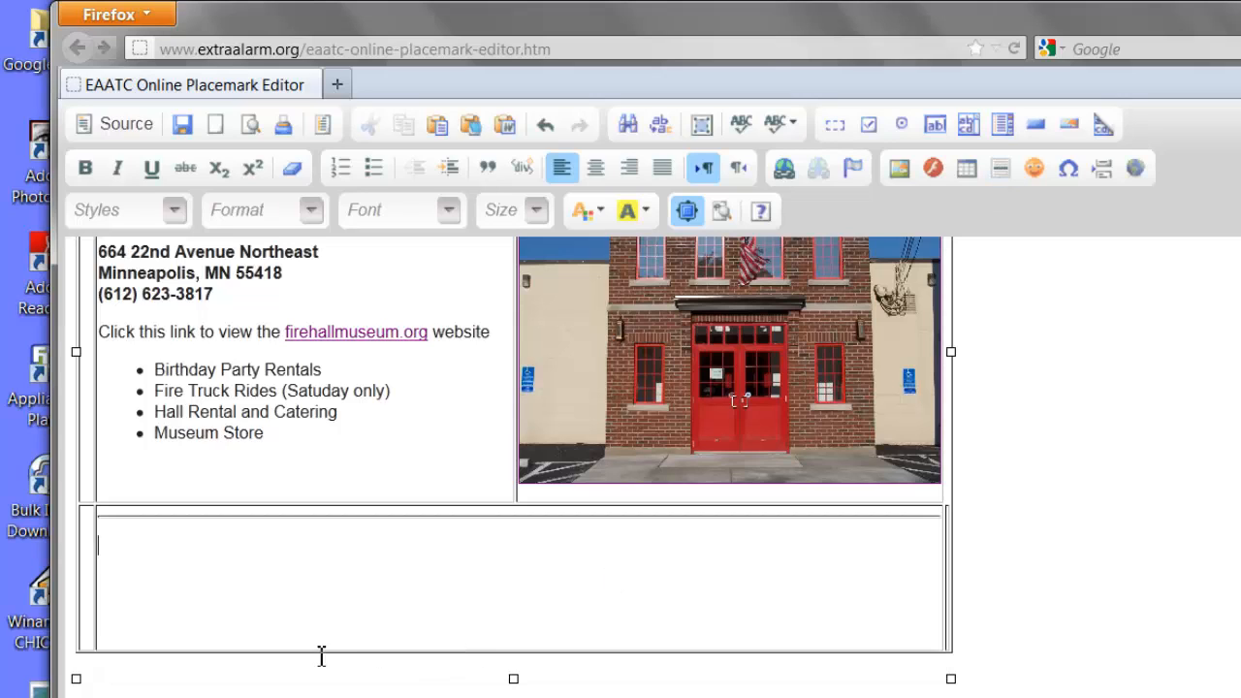
{"action": "left_click", "coordinate": [146, 542]}
{"action": "left_click", "coordinate": [83, 609]}
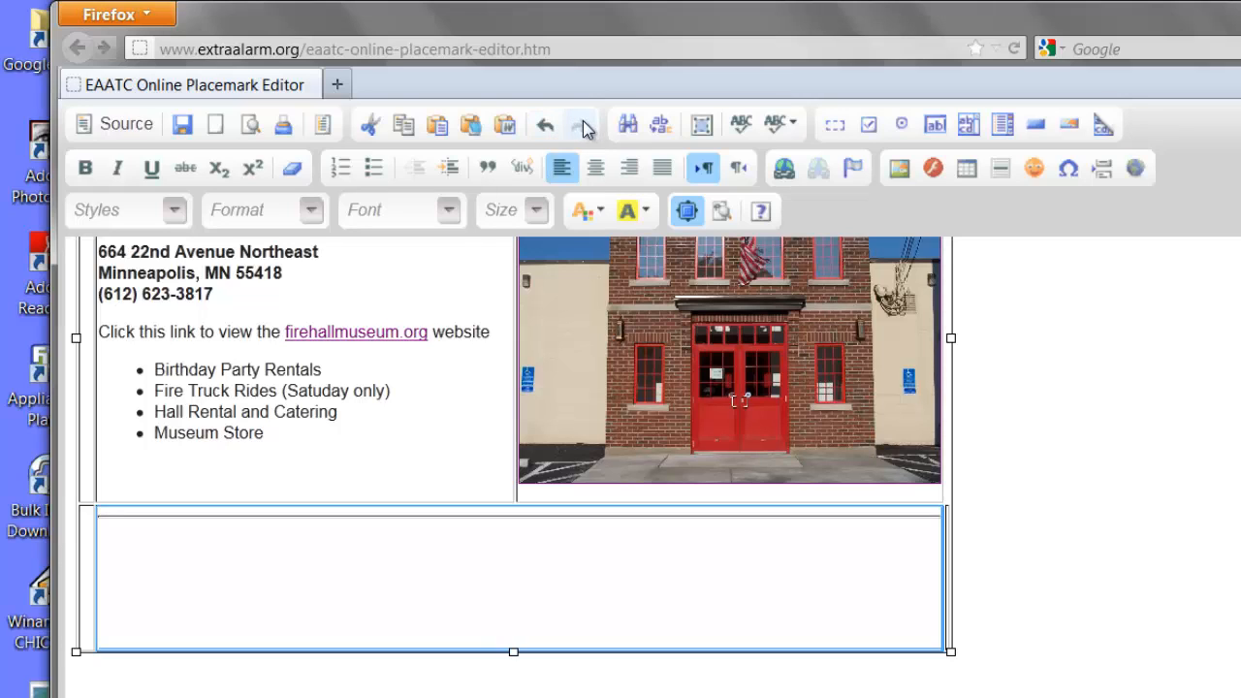
{"action": "left_click", "coordinate": [543, 126]}
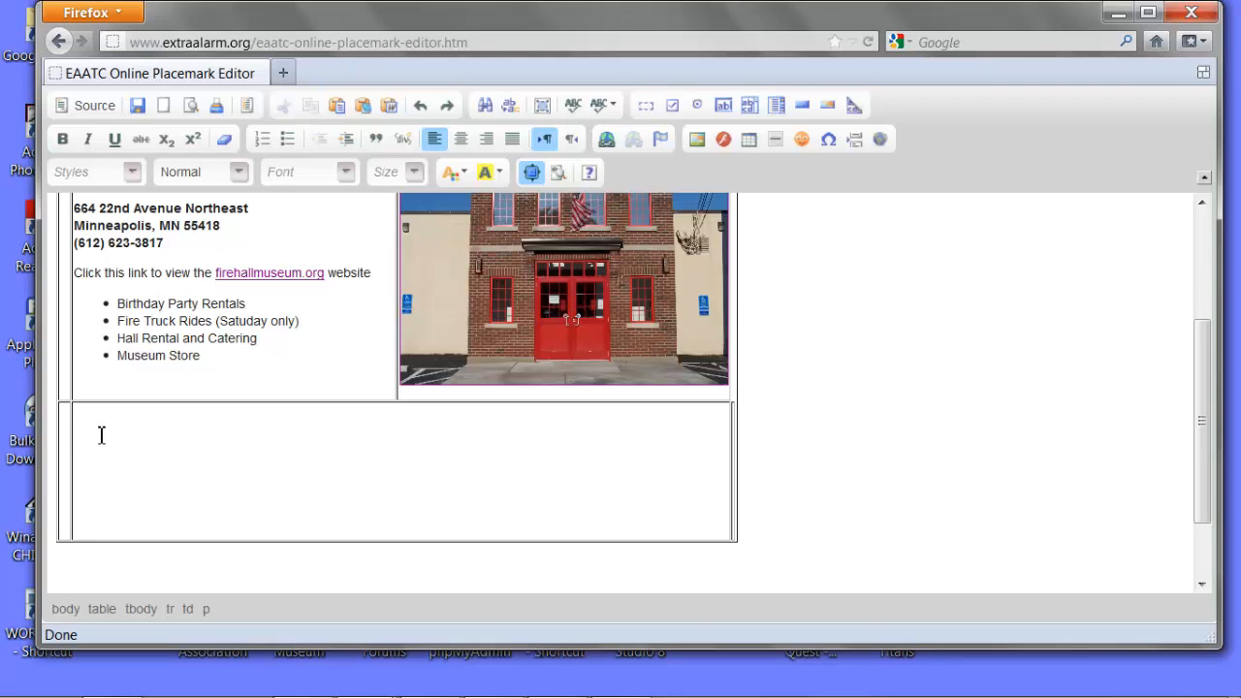
Step: Set up a new image in the spanning bottom cell using the copied red_bar.gif URL and the alternative text "none"
{"action": "left_click", "coordinate": [697, 141]}
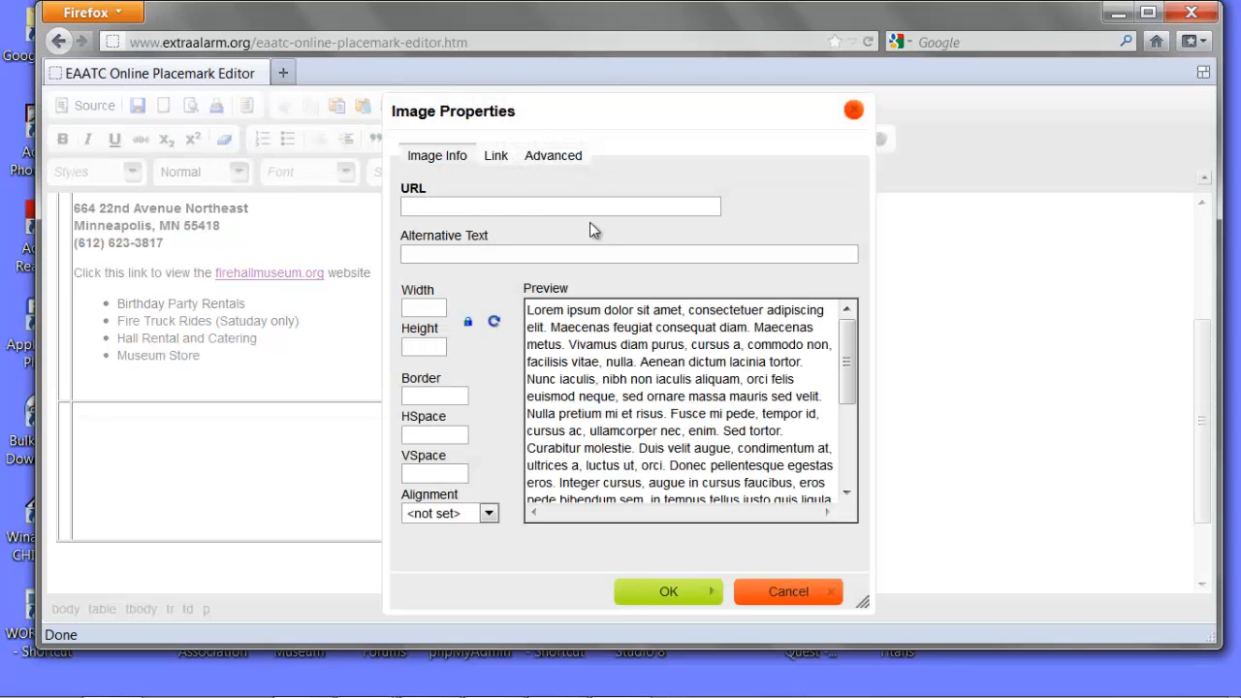
{"action": "right_click", "coordinate": [460, 206]}
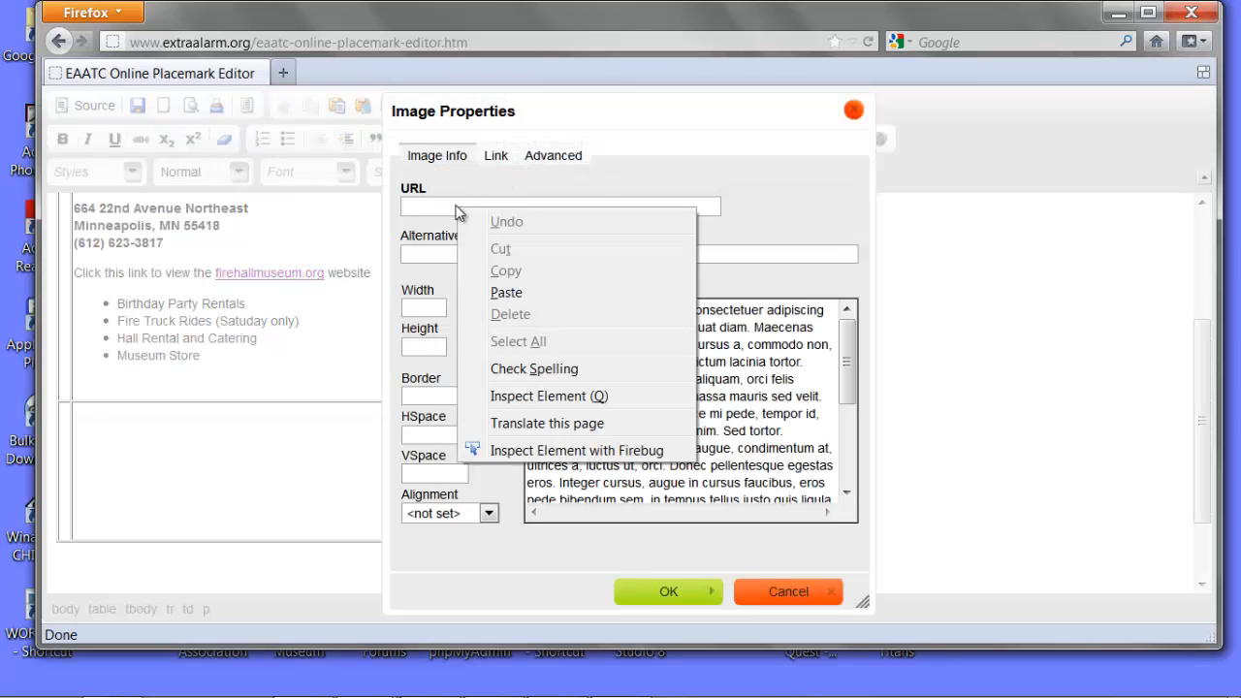
{"action": "left_click", "coordinate": [508, 291]}
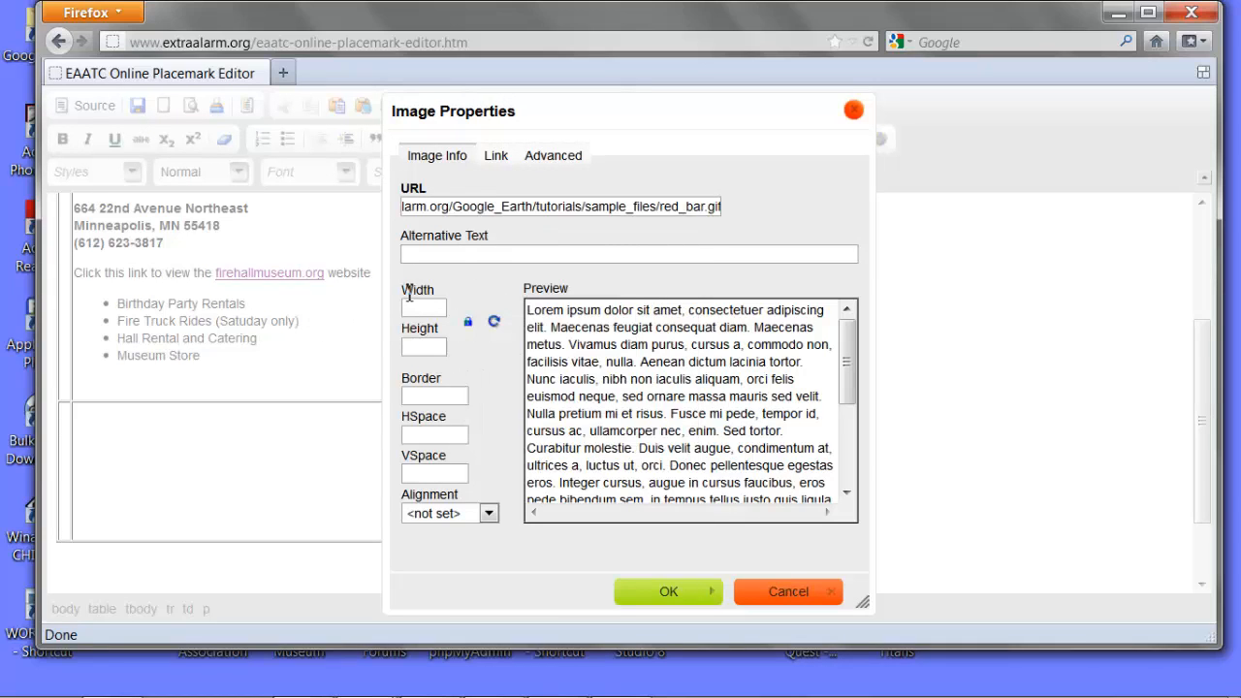
{"action": "left_click", "coordinate": [416, 255]}
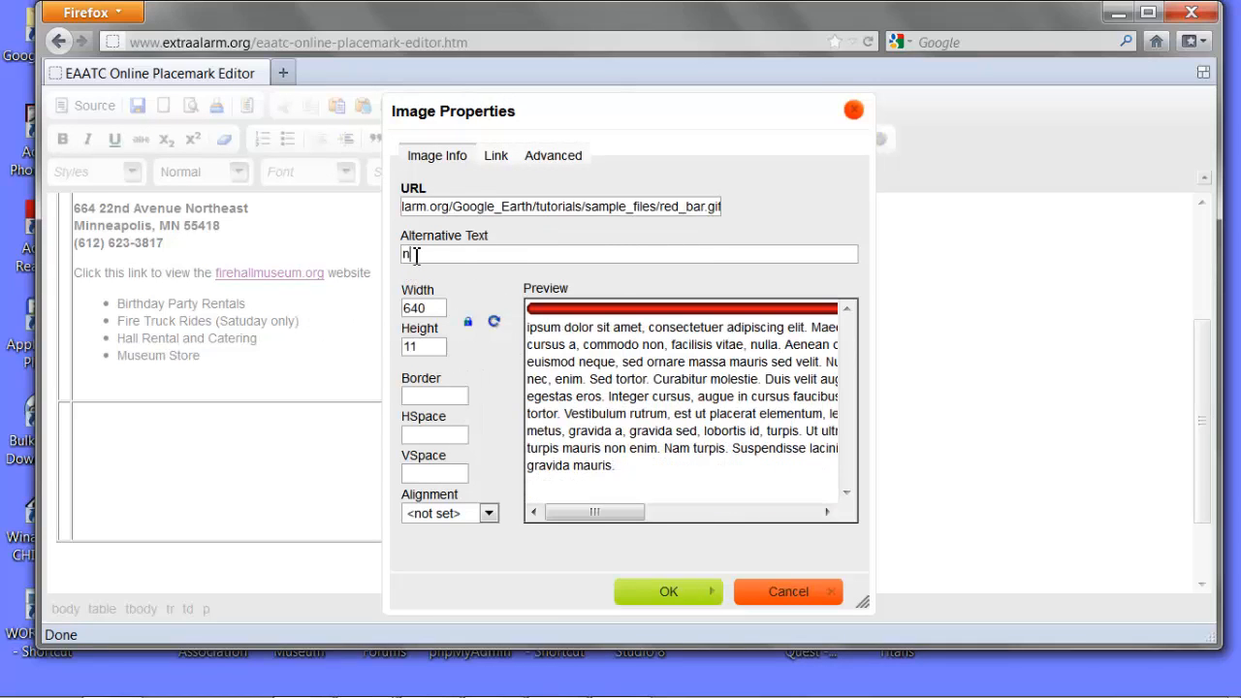
{"action": "type", "text": "none"}
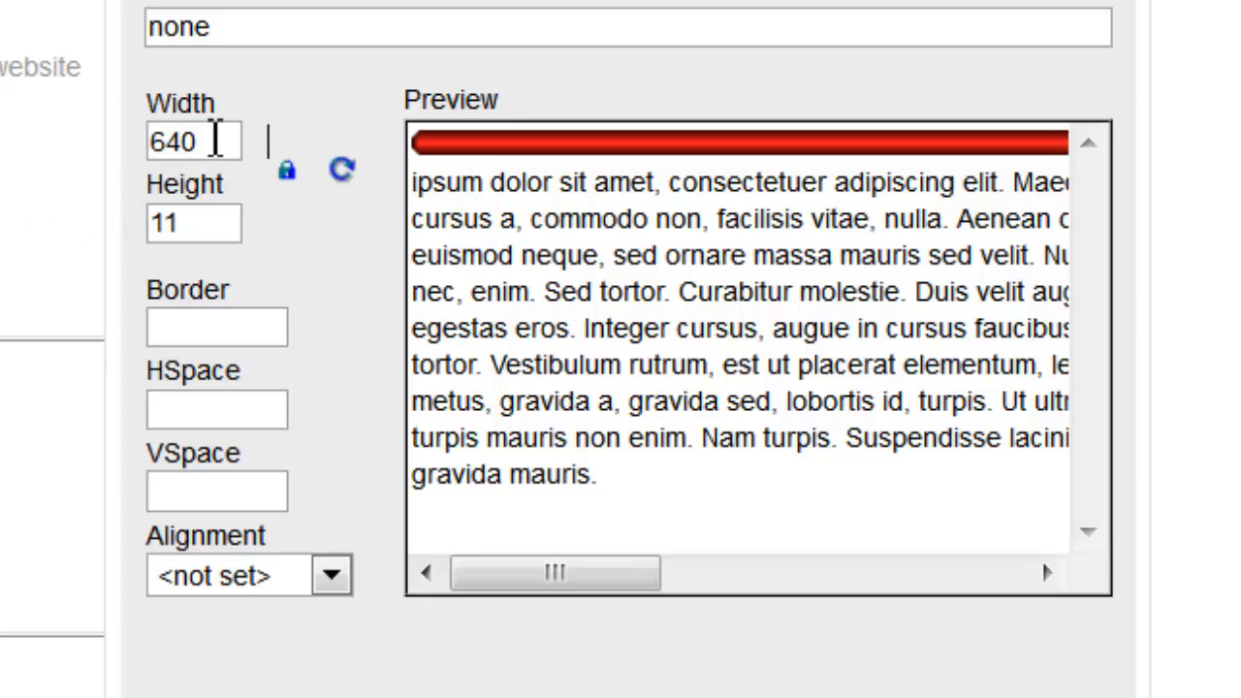
Step: Size the red bar image to width 500 and height 3 with its aspect ratio unlocked, and insert it
{"action": "left_click_drag", "start_coordinate": [216, 141], "coordinate": [152, 142]}
{"action": "type", "text": "500"}
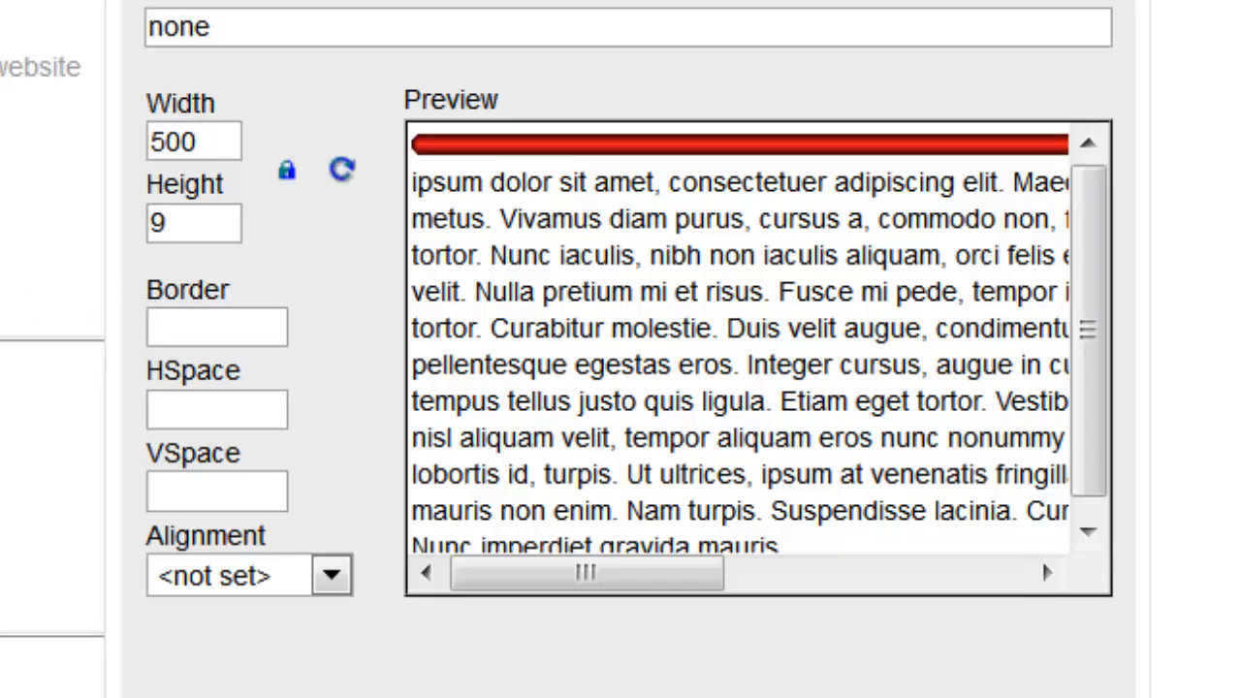
{"action": "left_click_drag", "start_coordinate": [175, 225], "coordinate": [126, 225]}
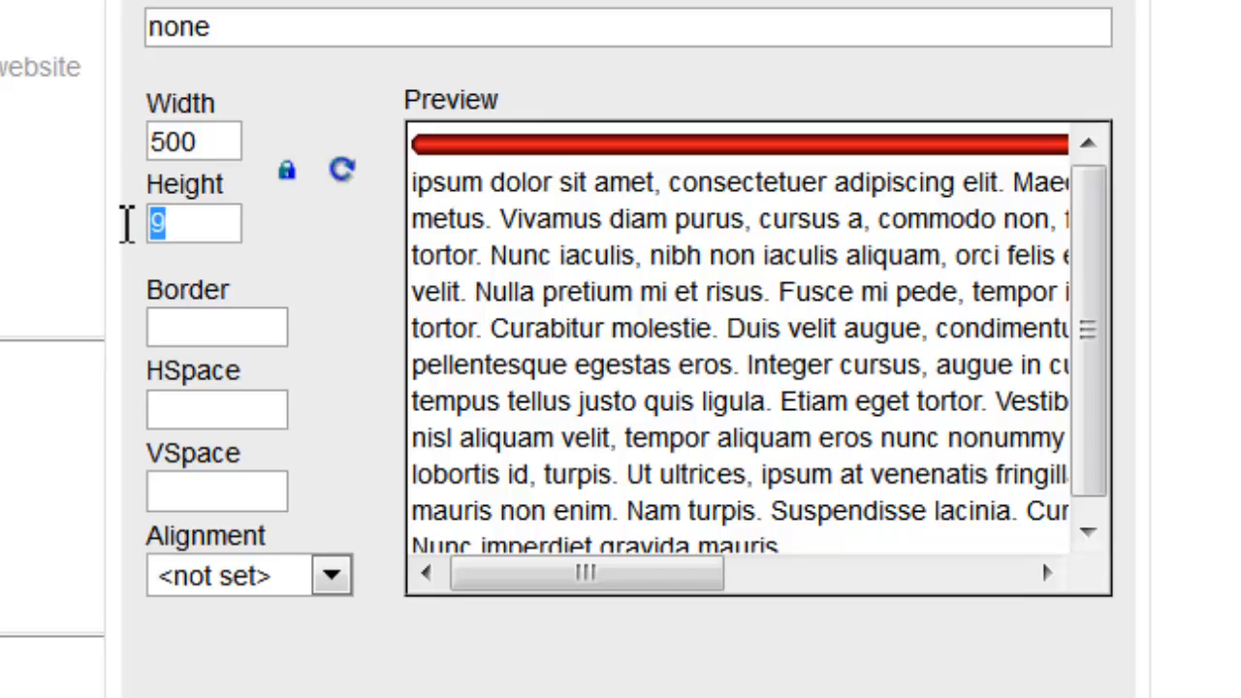
{"action": "type", "text": "3"}
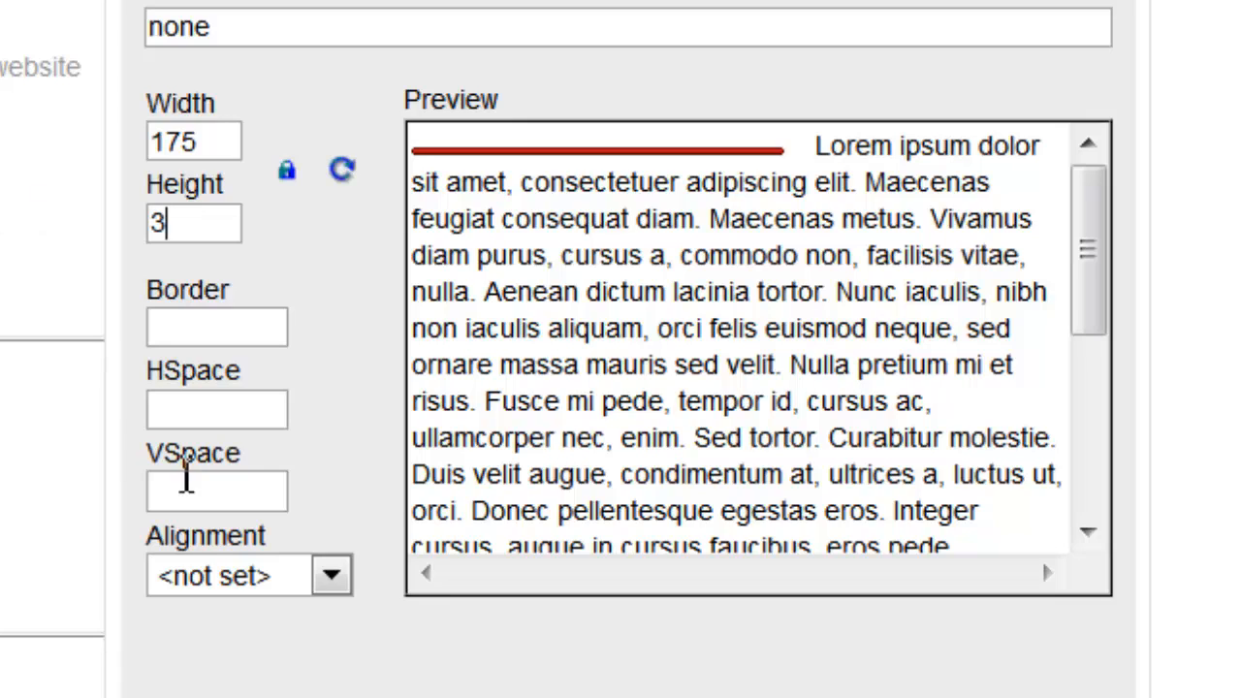
{"action": "left_click", "coordinate": [285, 177]}
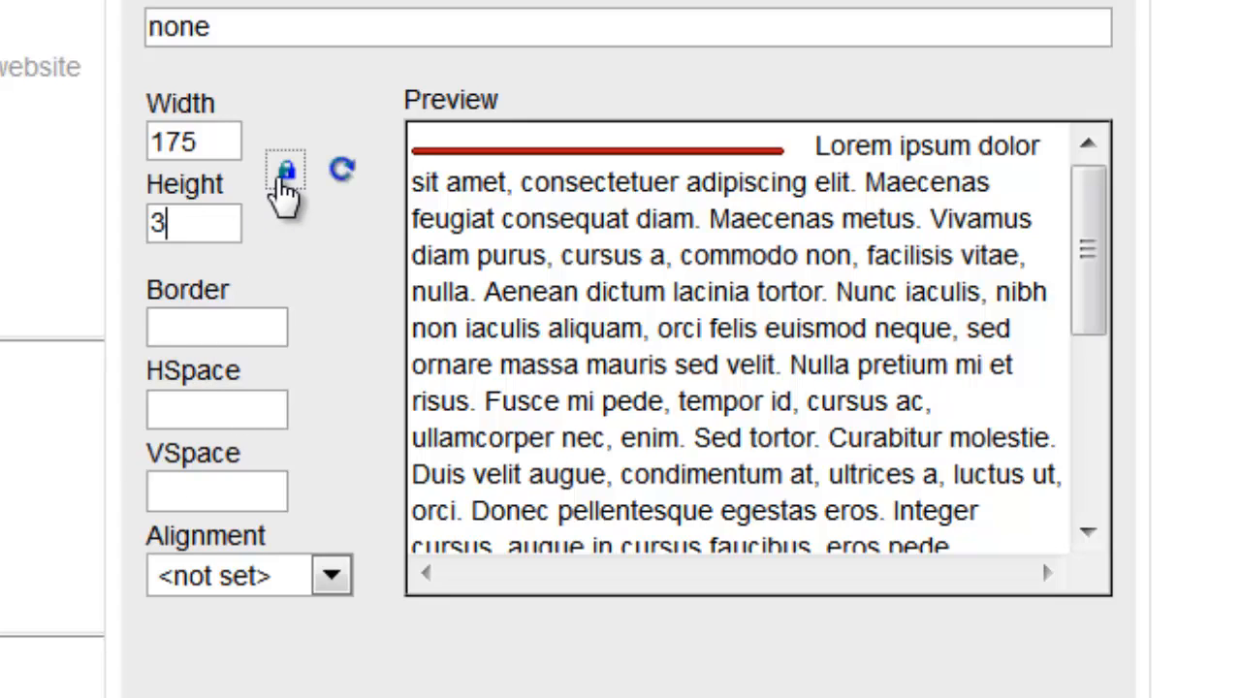
{"action": "left_click", "coordinate": [284, 176]}
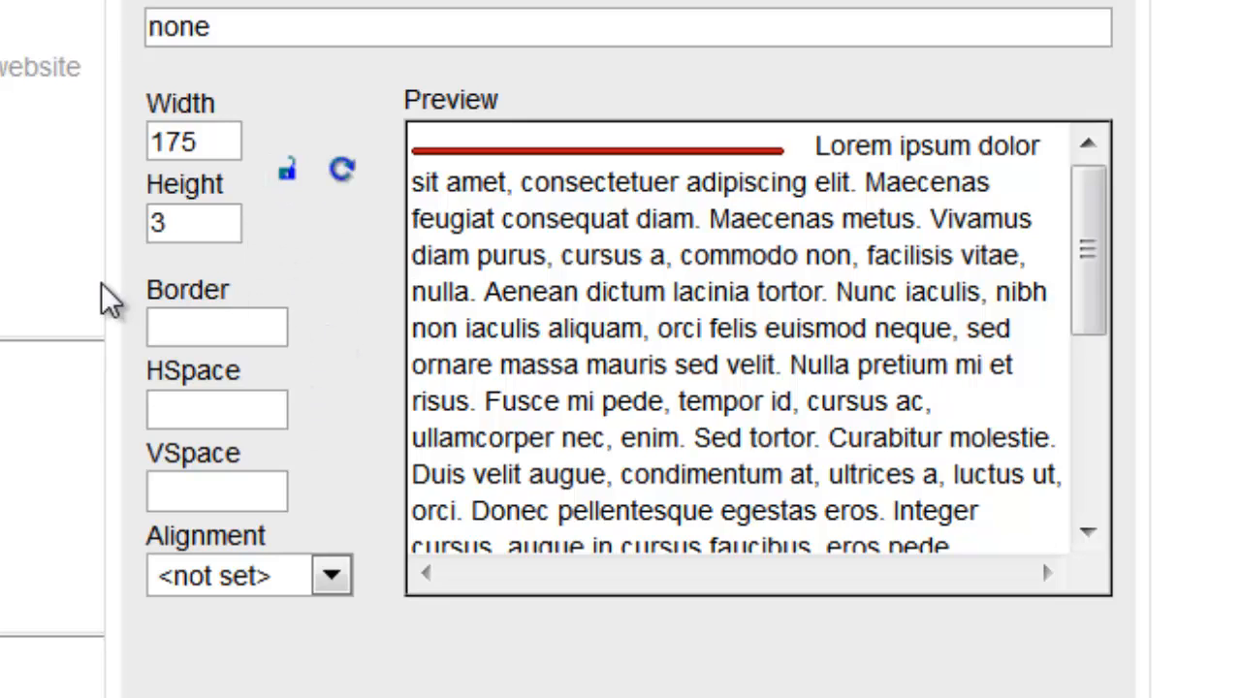
{"action": "left_click_drag", "start_coordinate": [224, 141], "coordinate": [130, 123]}
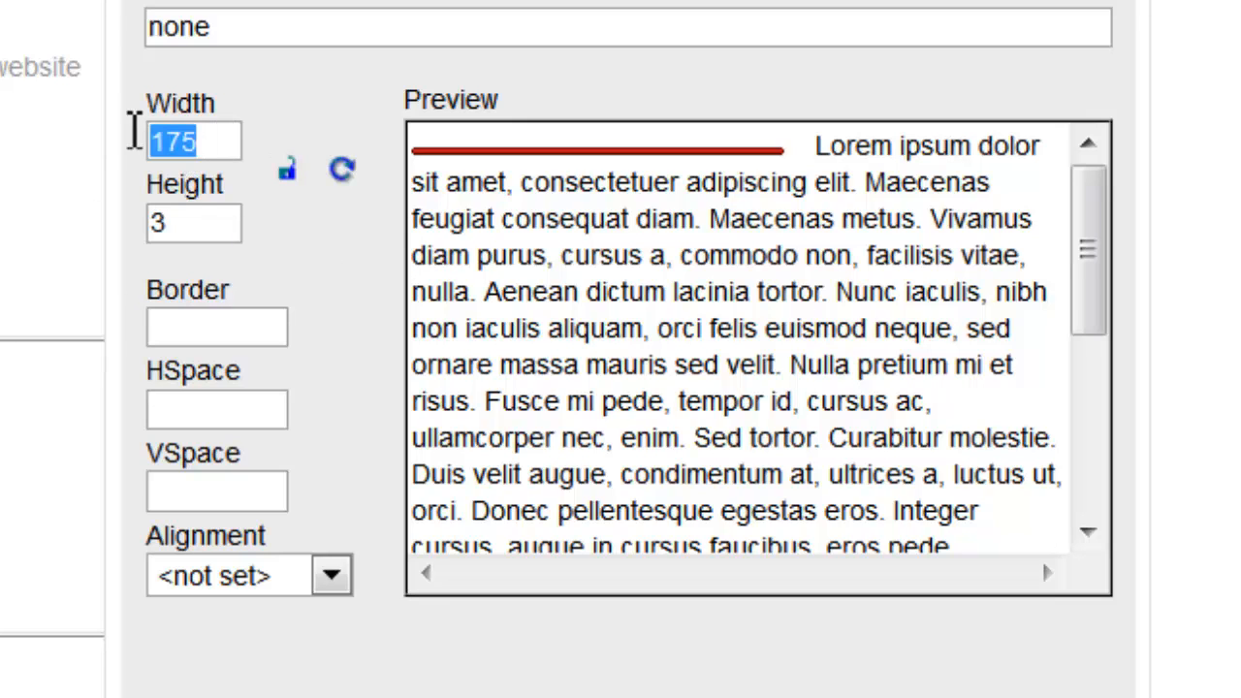
{"action": "type", "text": "500"}
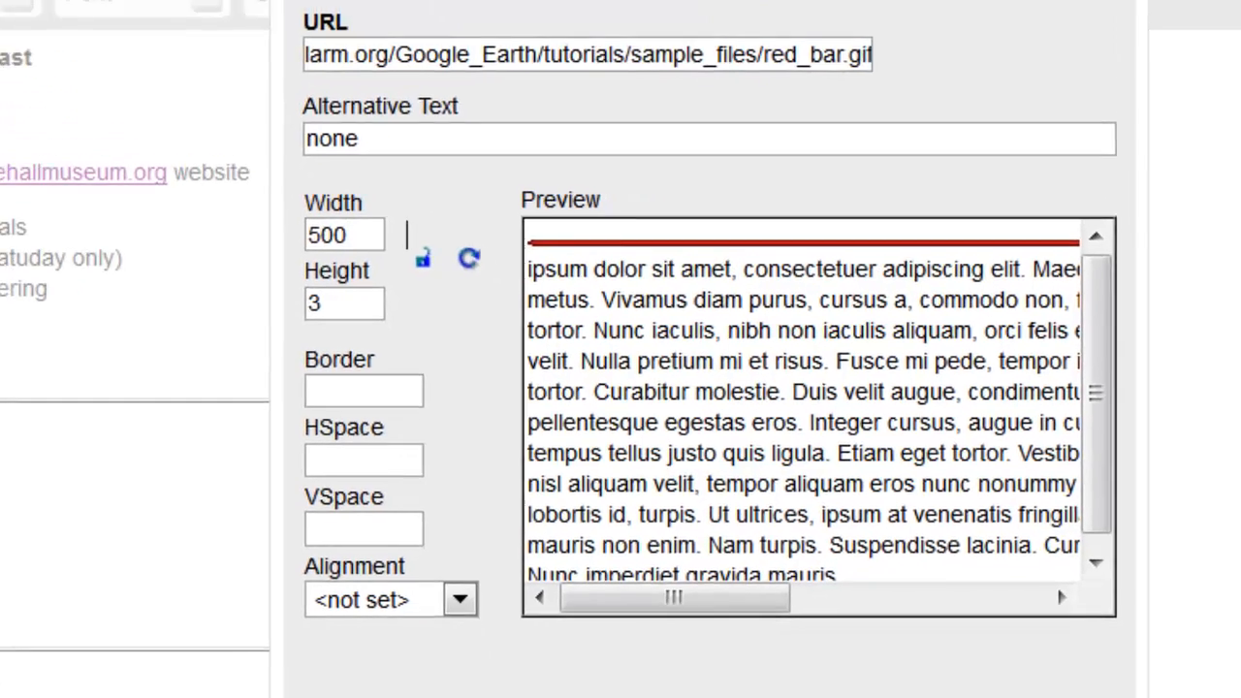
{"action": "key", "text": "Return"}
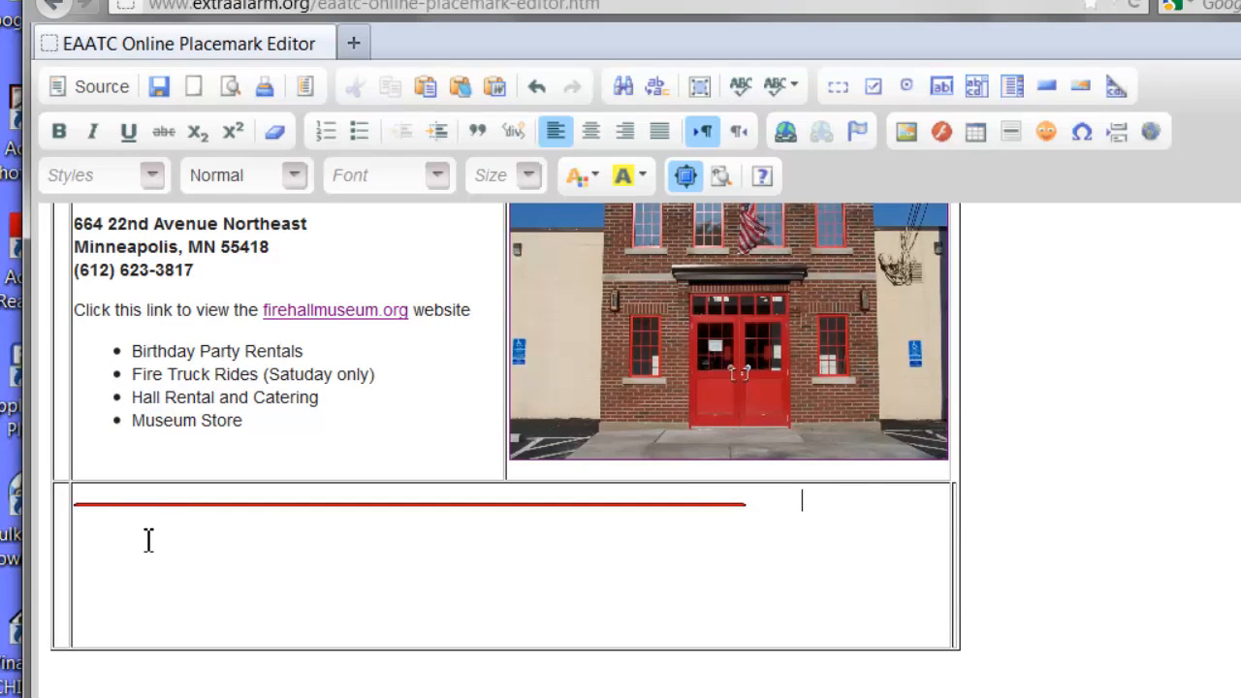
Step: Set the horizontal alignment of the spanning bottom cell holding the red bar to Center
{"action": "left_click", "coordinate": [214, 575]}
{"action": "right_click", "coordinate": [214, 575]}
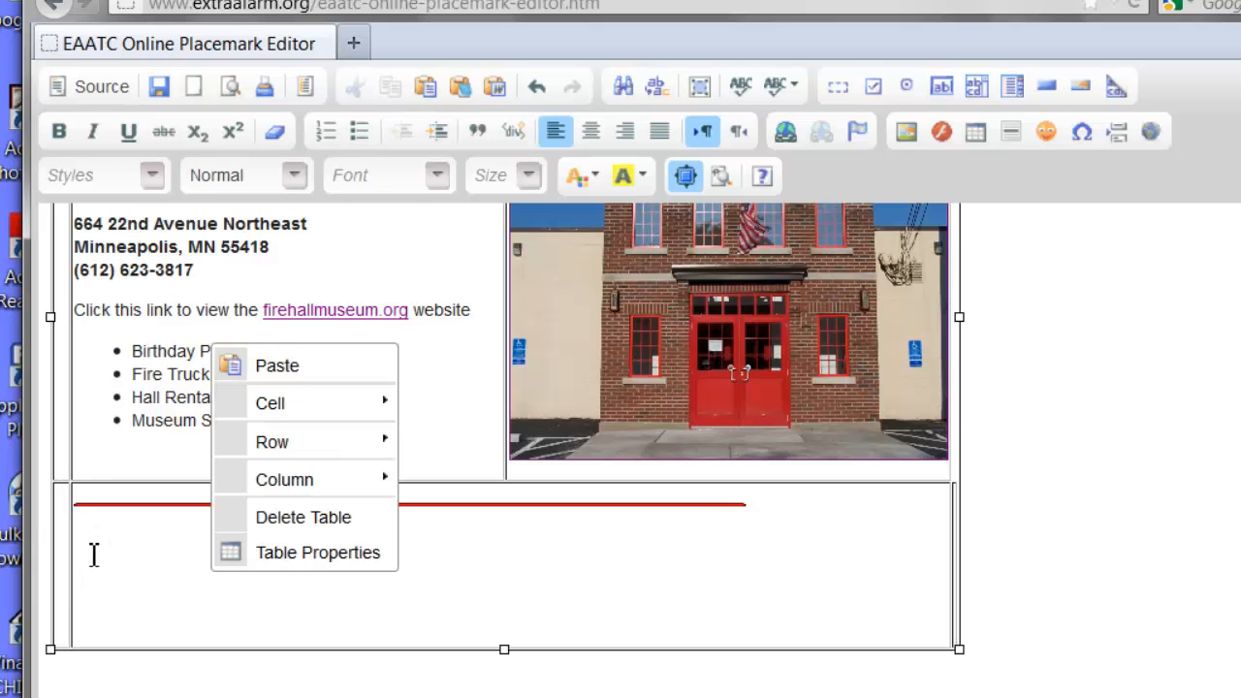
{"action": "mouse_move", "coordinate": [305, 408]}
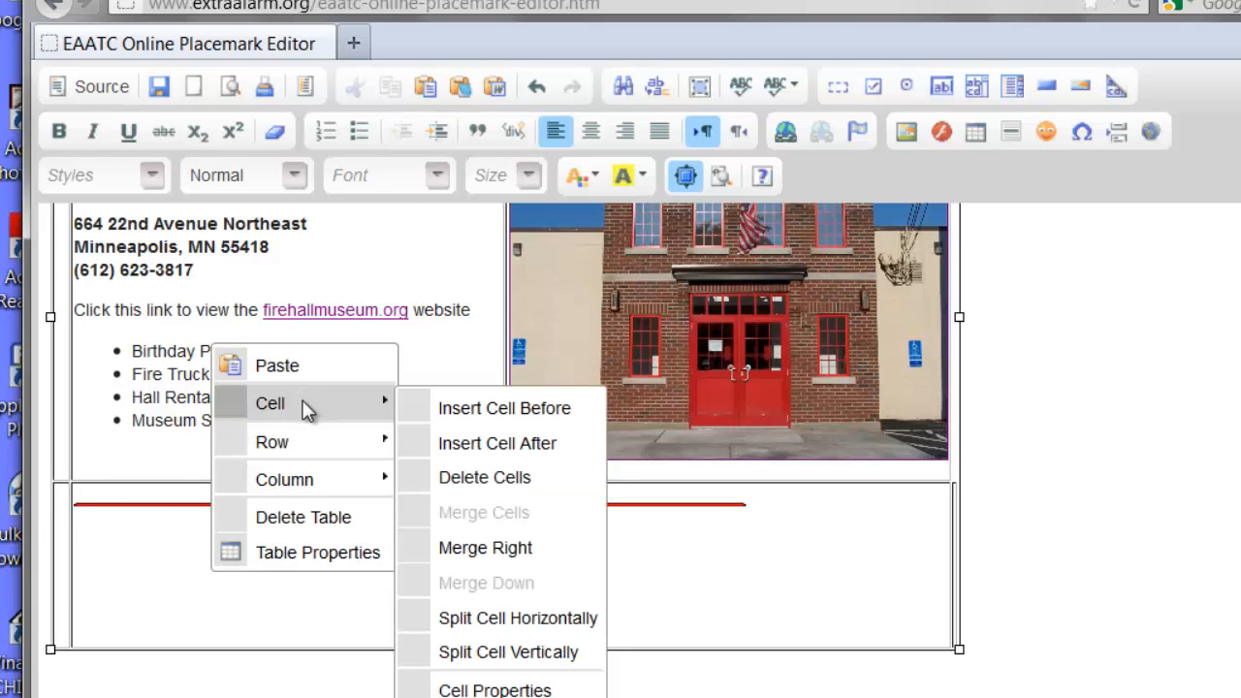
{"action": "left_click", "coordinate": [467, 690]}
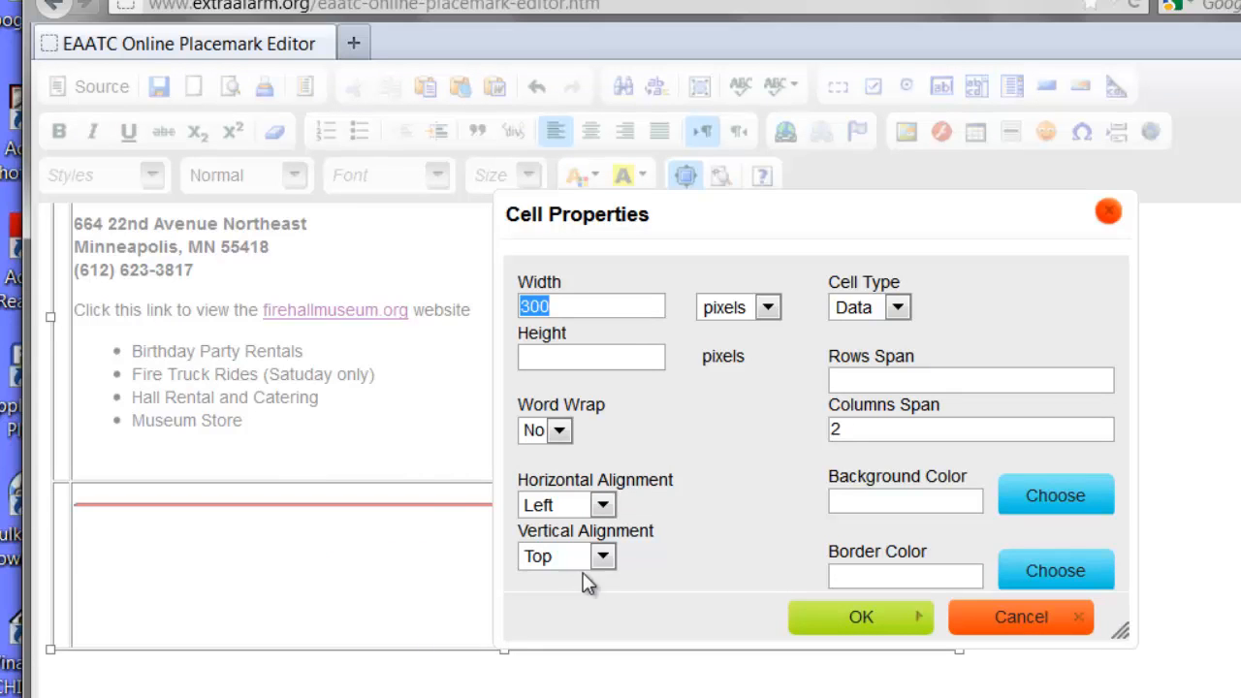
{"action": "left_click", "coordinate": [603, 506]}
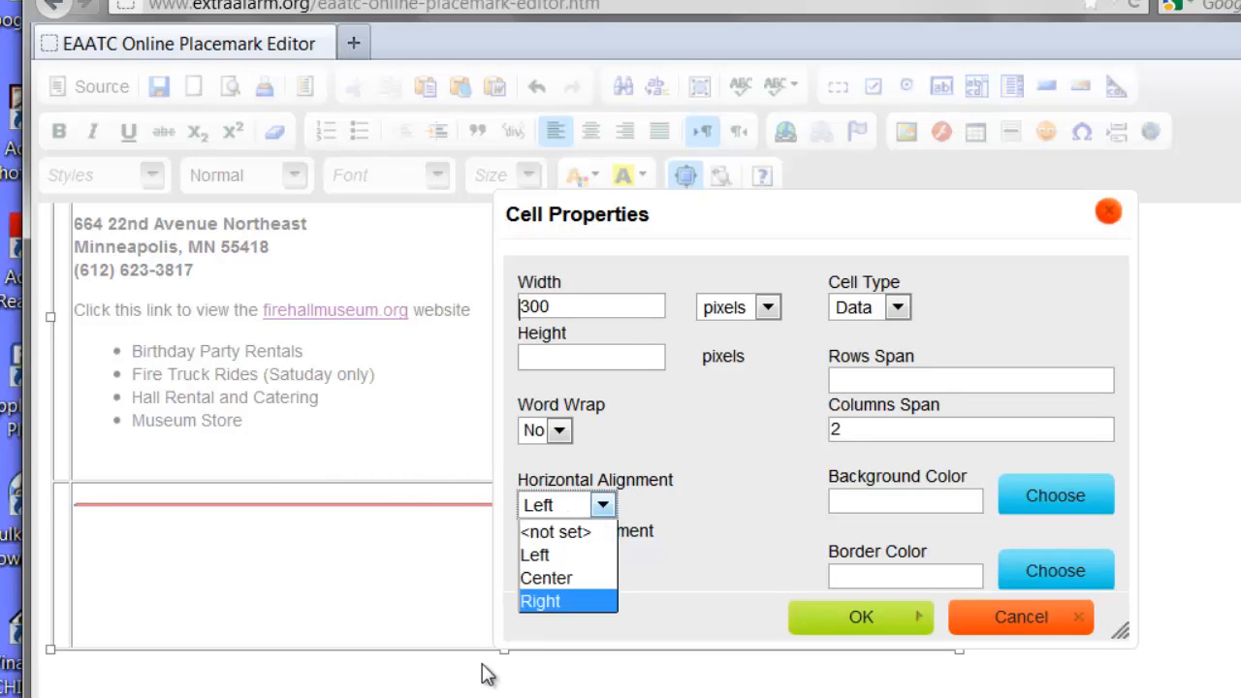
{"action": "left_click", "coordinate": [545, 579]}
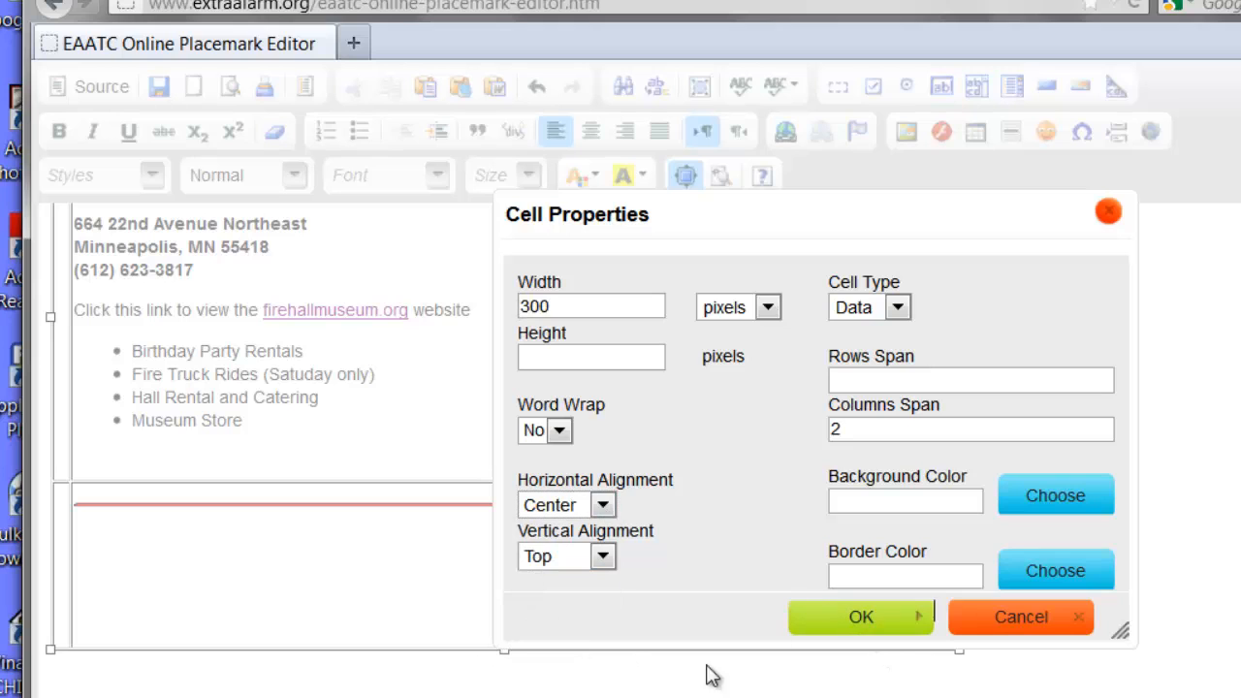
{"action": "left_click", "coordinate": [821, 617]}
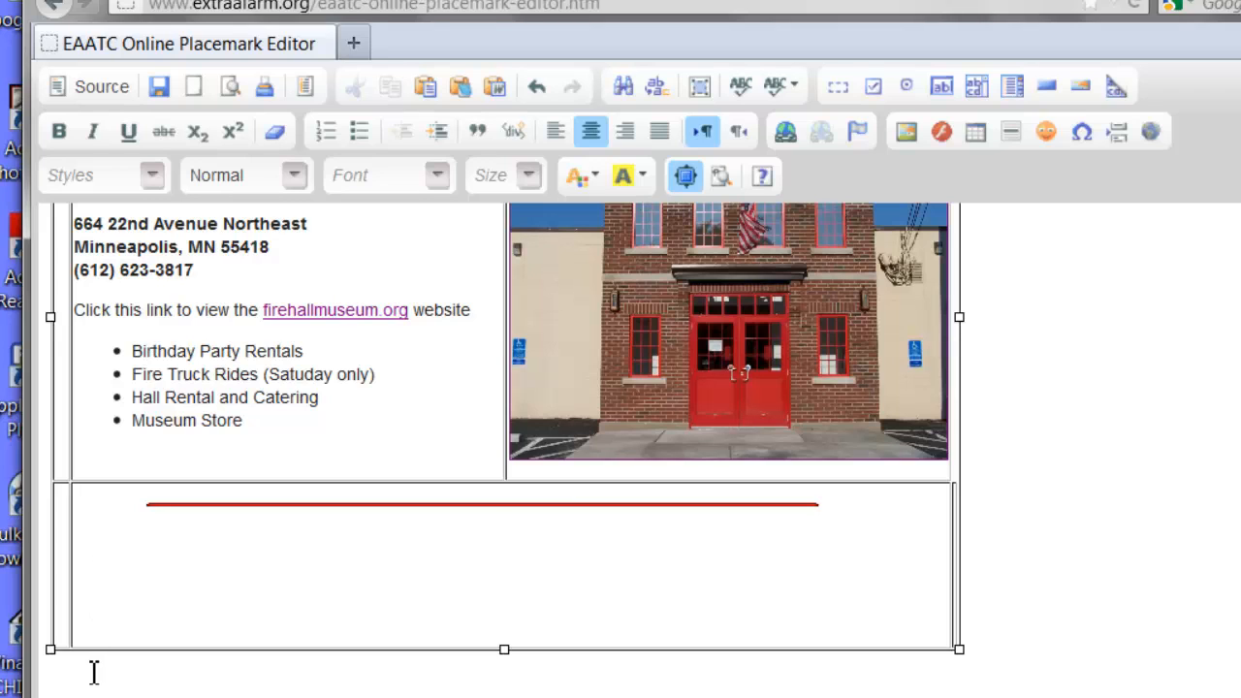
Step: Delete the blank lines beneath the red bar in the spanning bottom cell
{"action": "key", "text": "BackSpace"}
{"action": "key", "text": "BackSpace"}
{"action": "key", "text": "BackSpace"}
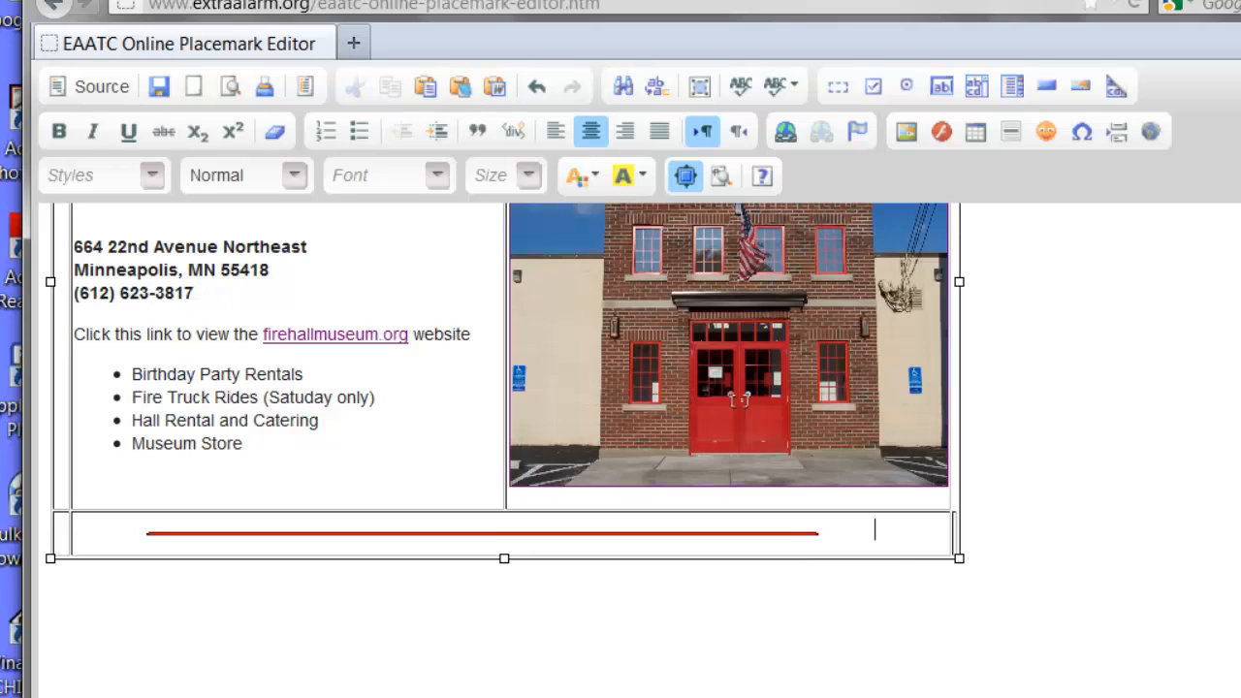
Step: Switch to the museum_address_raw.txt file in Notepad
{"action": "mouse_move", "coordinate": [720, 696]}
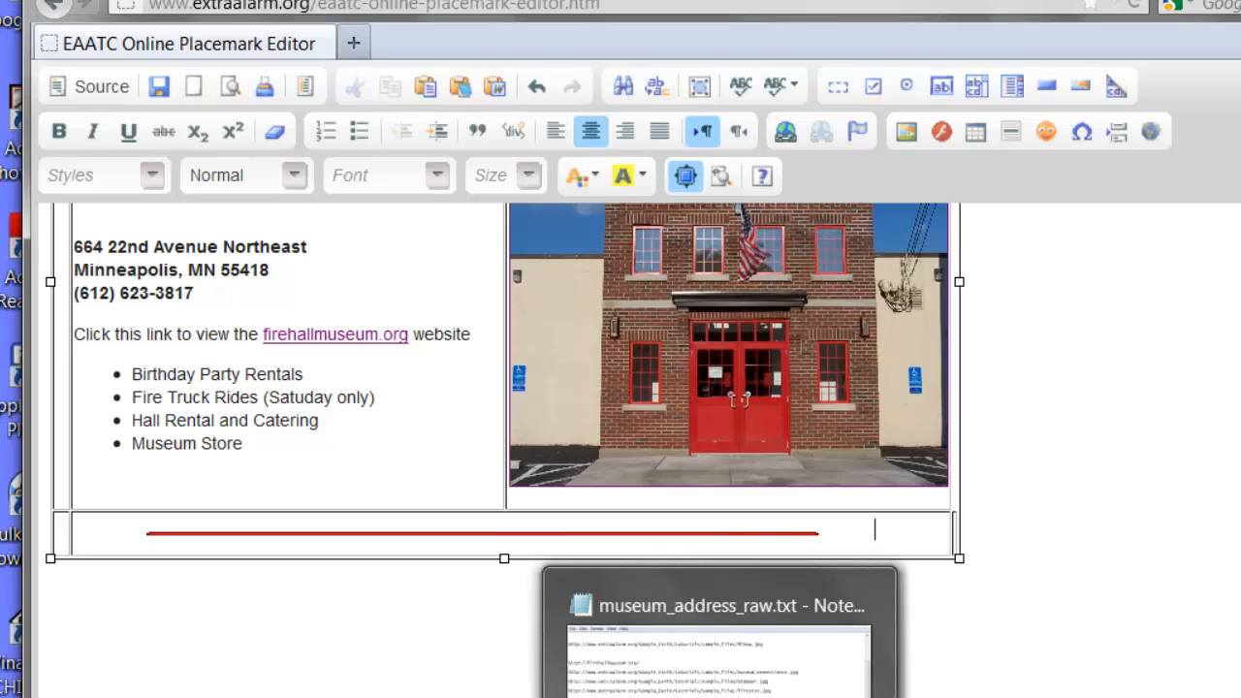